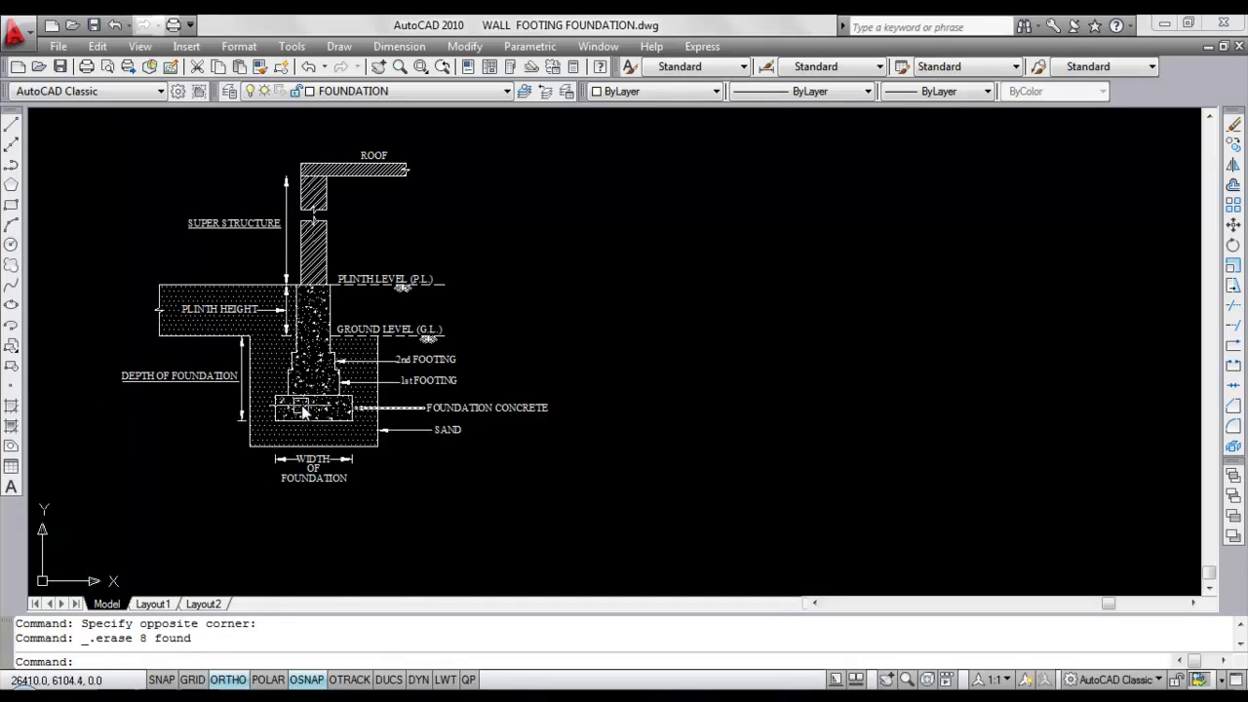
Draw a closed 90 by 30 rectangle with lines in the empty area beside the reference section as the foundation concrete.
scroll(343, 402, up, 2)
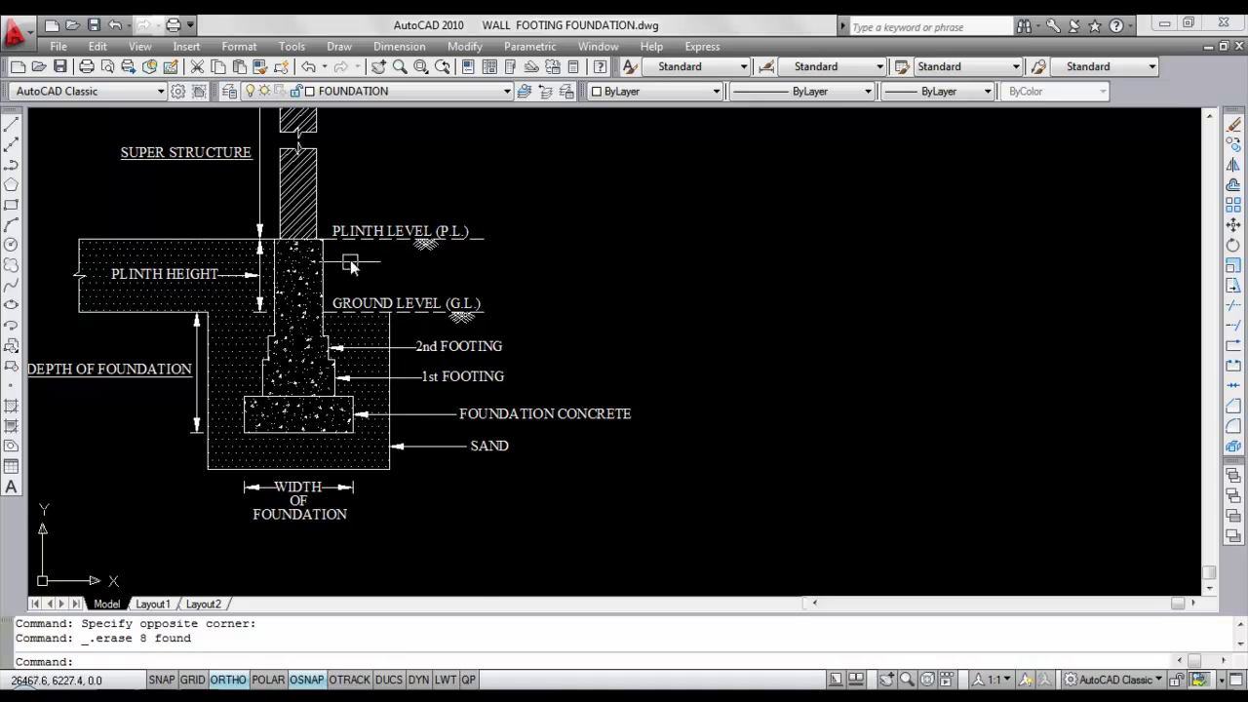
middle_drag(156, 295, 250, 422)
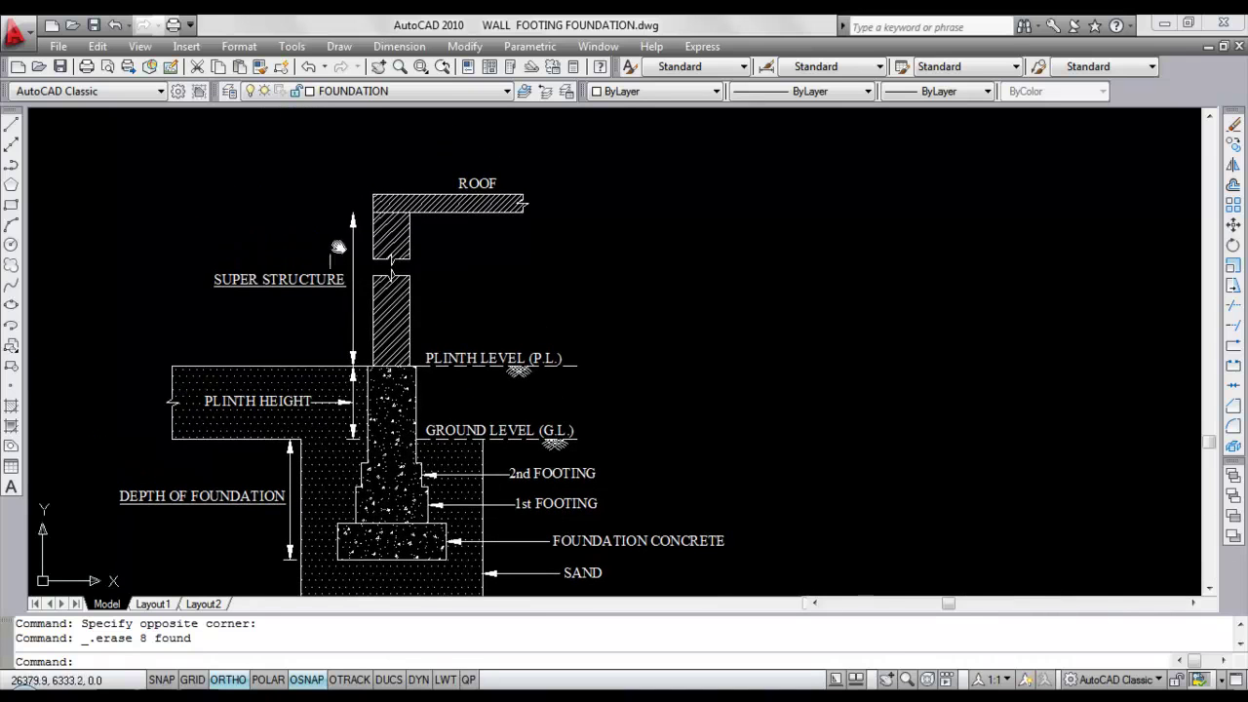
scroll(731, 312, down, 2)
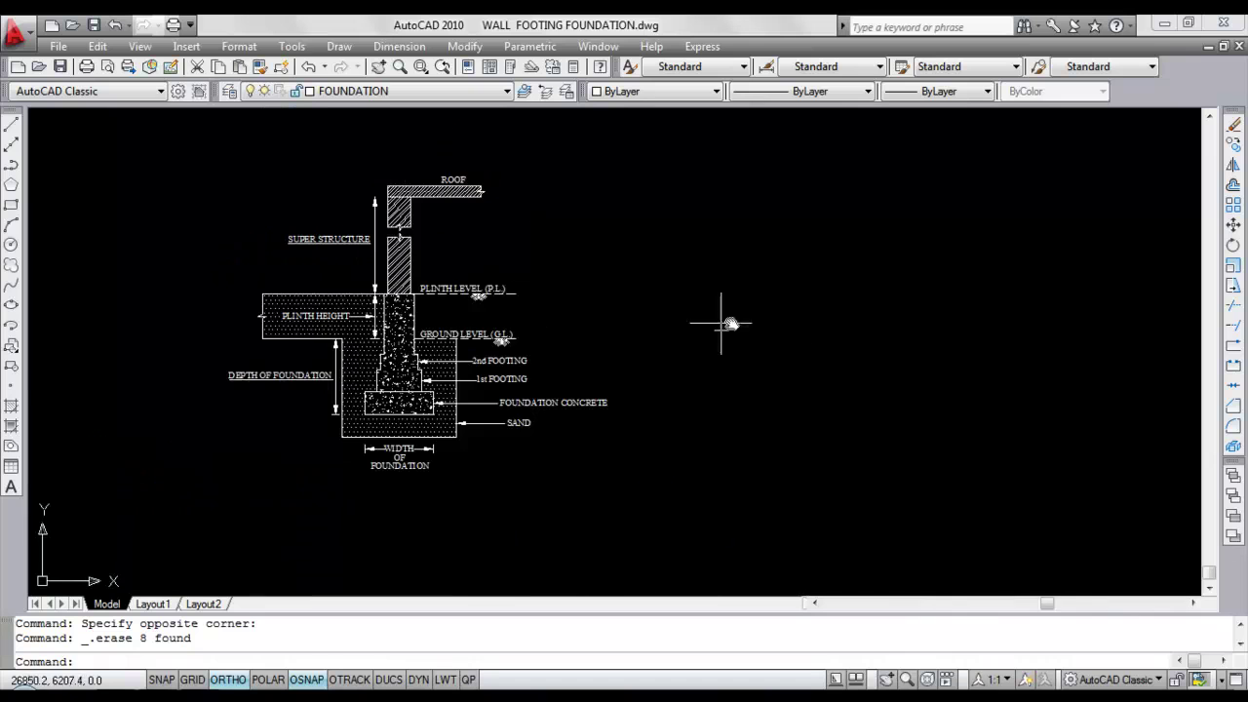
middle_drag(650, 341, 619, 339)
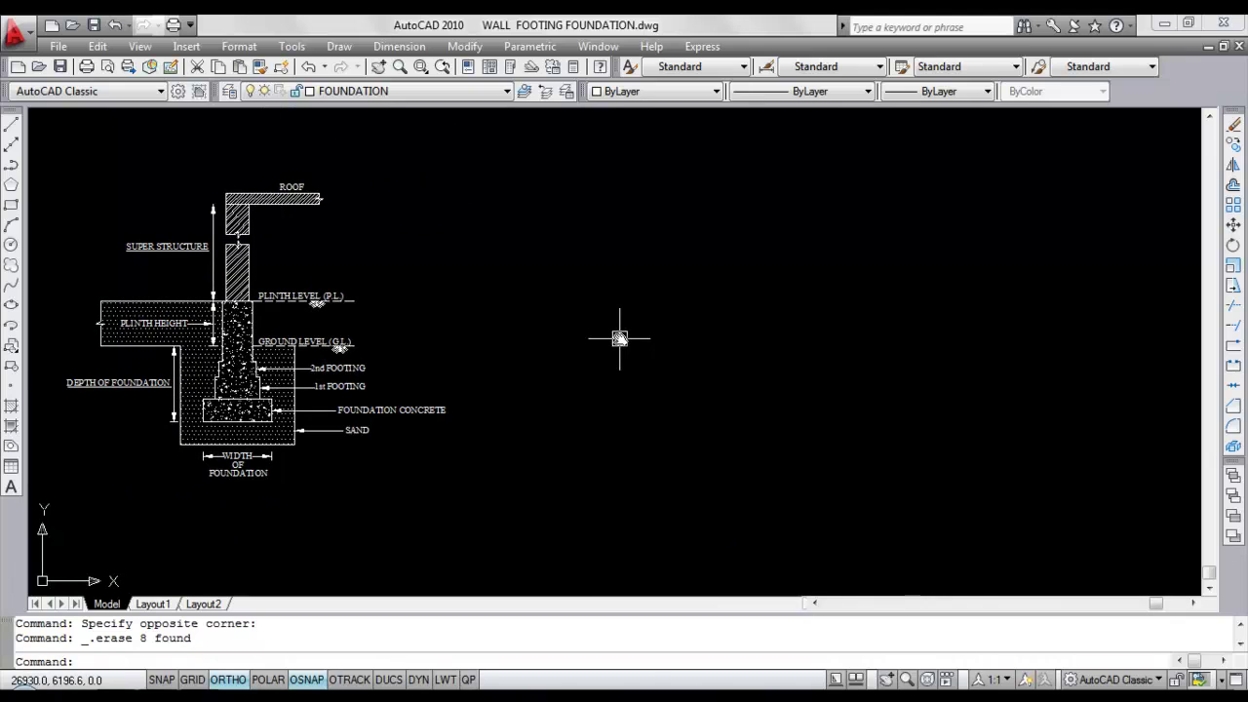
key(Return)
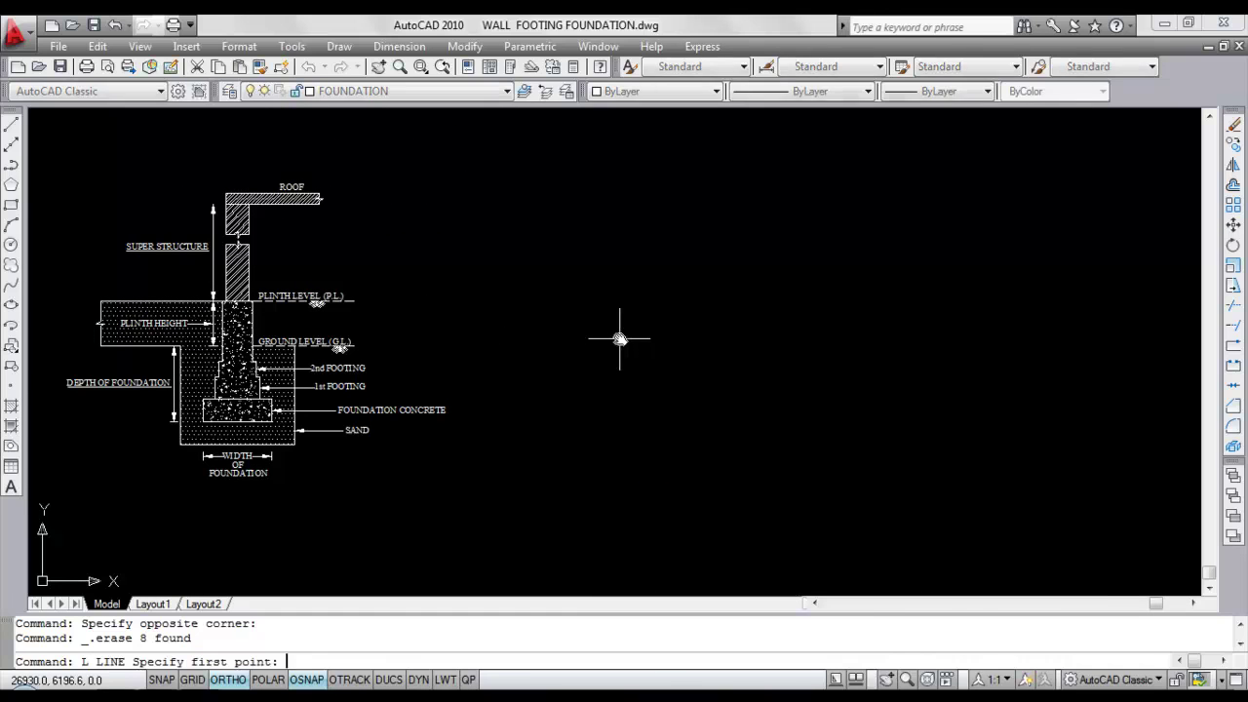
click(606, 394)
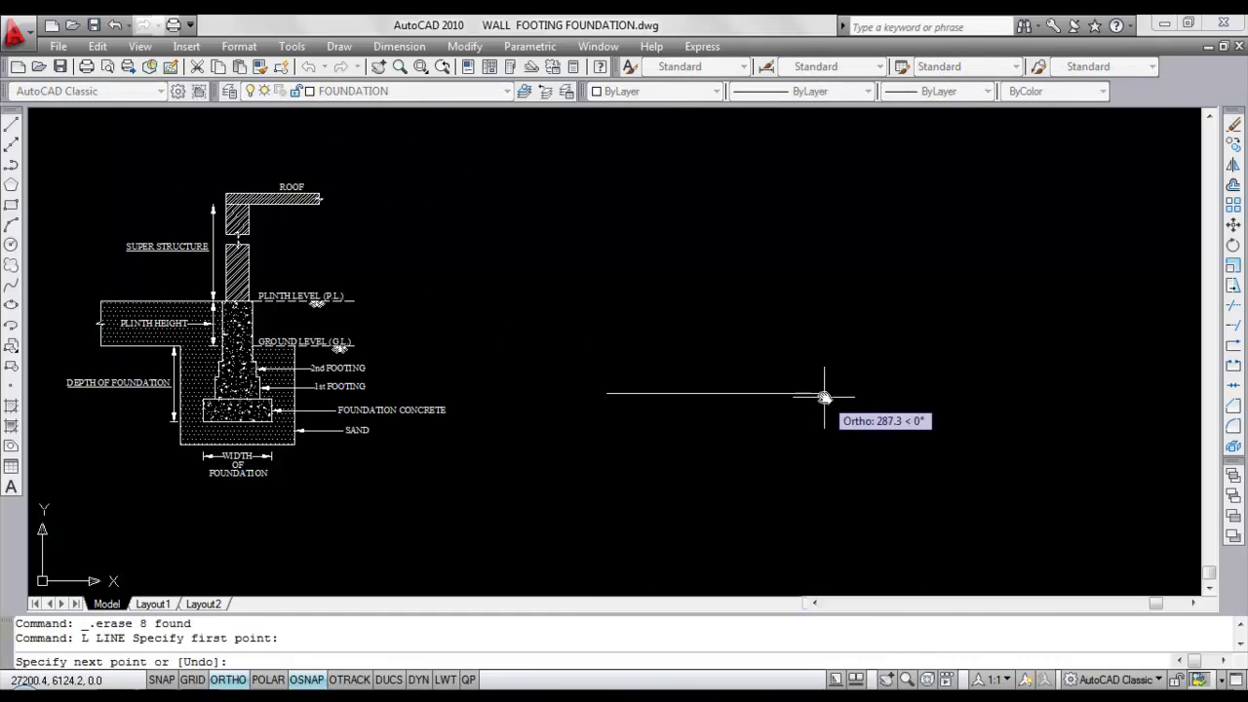
text(90)
key(Return)
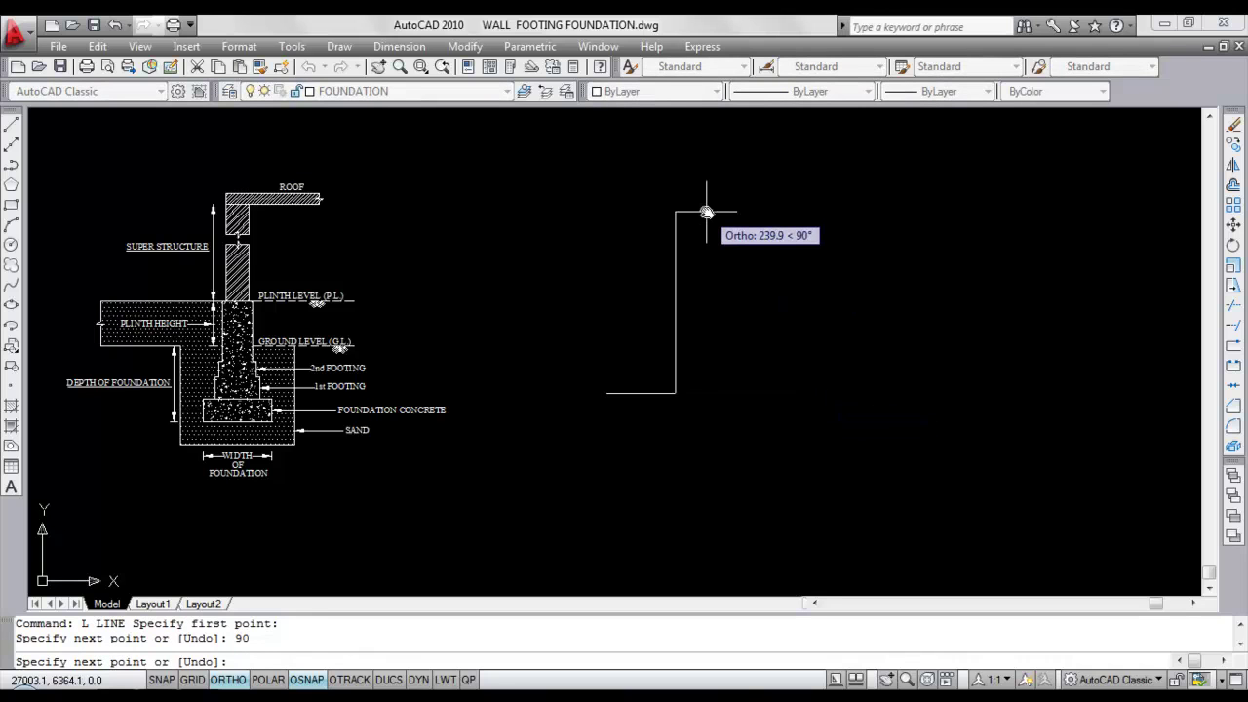
key(Return)
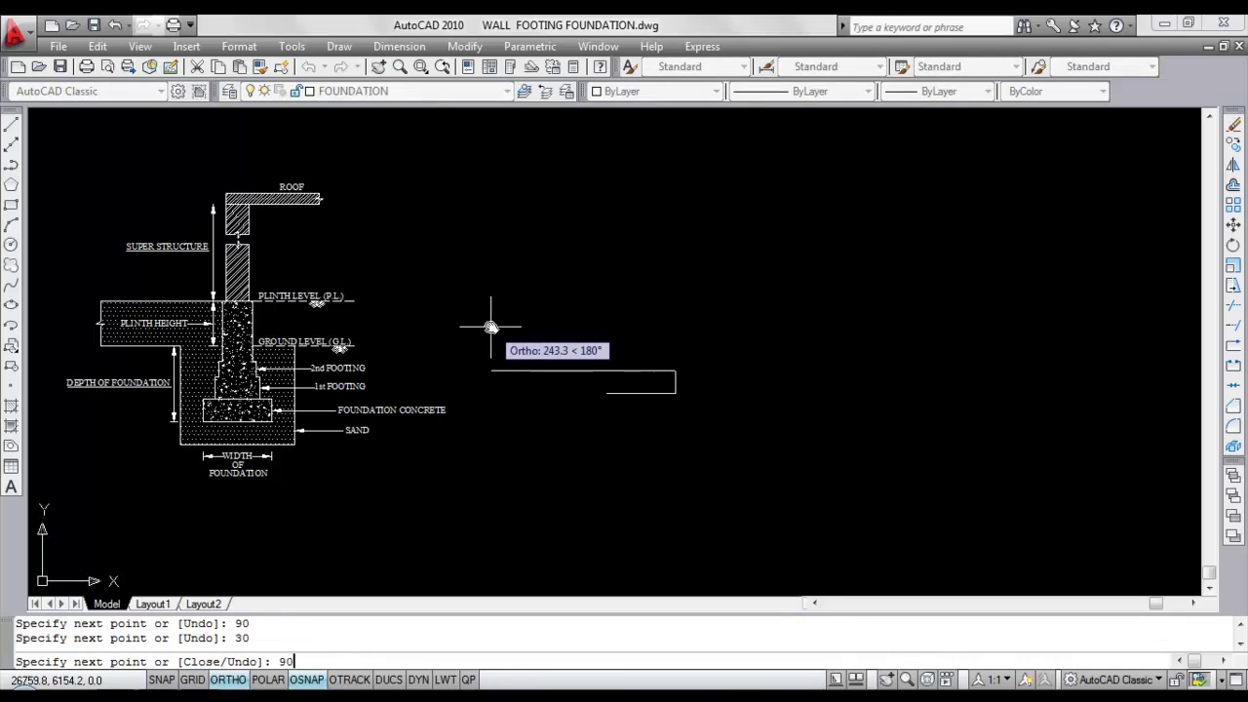
key(Return)
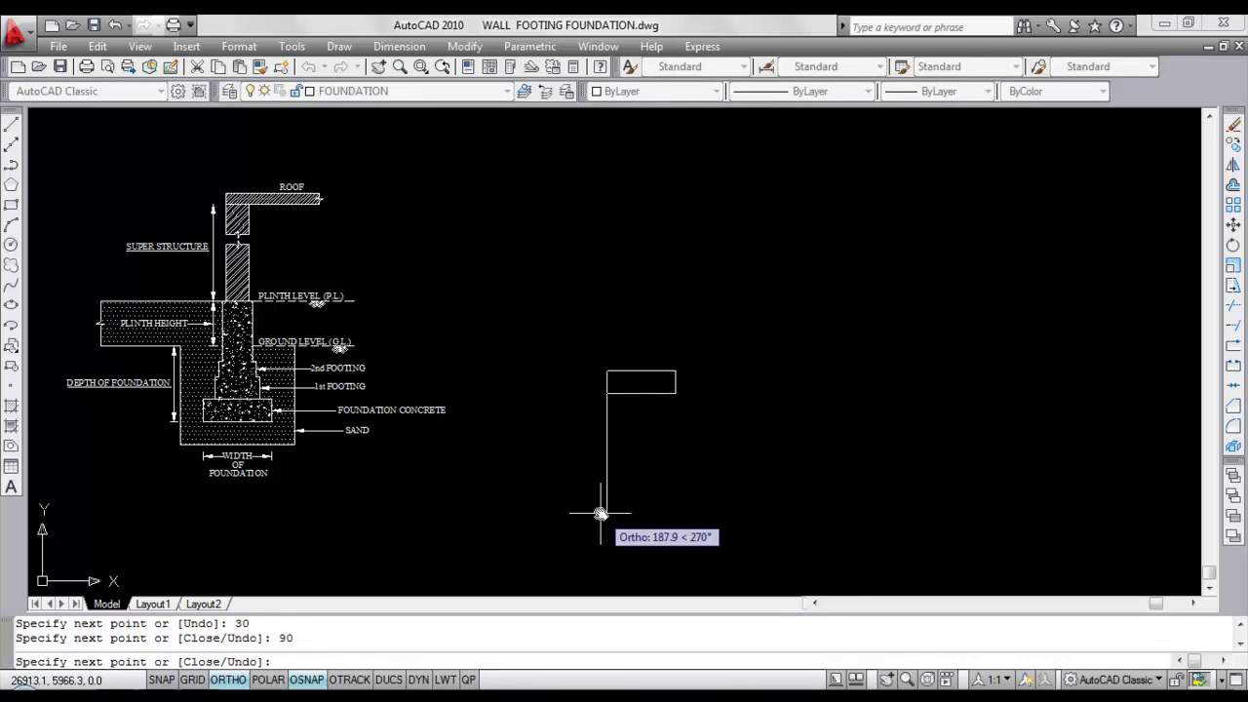
text(30)
key(Return)
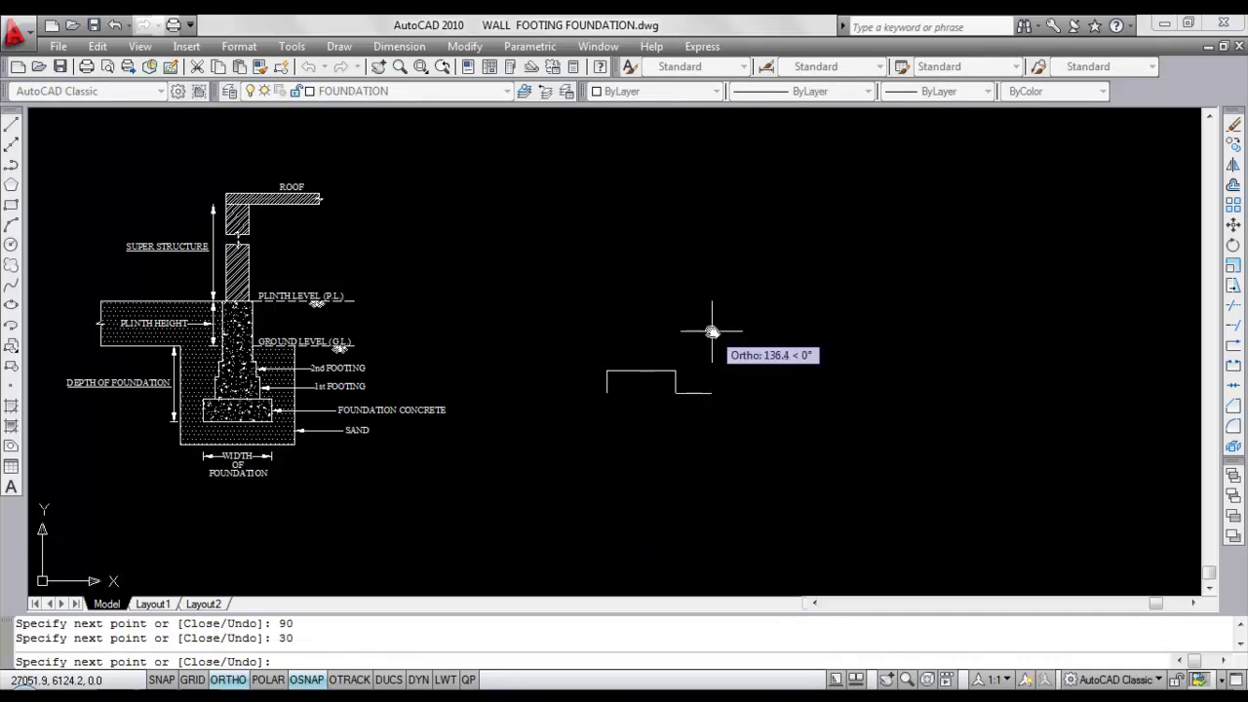
key(Escape)
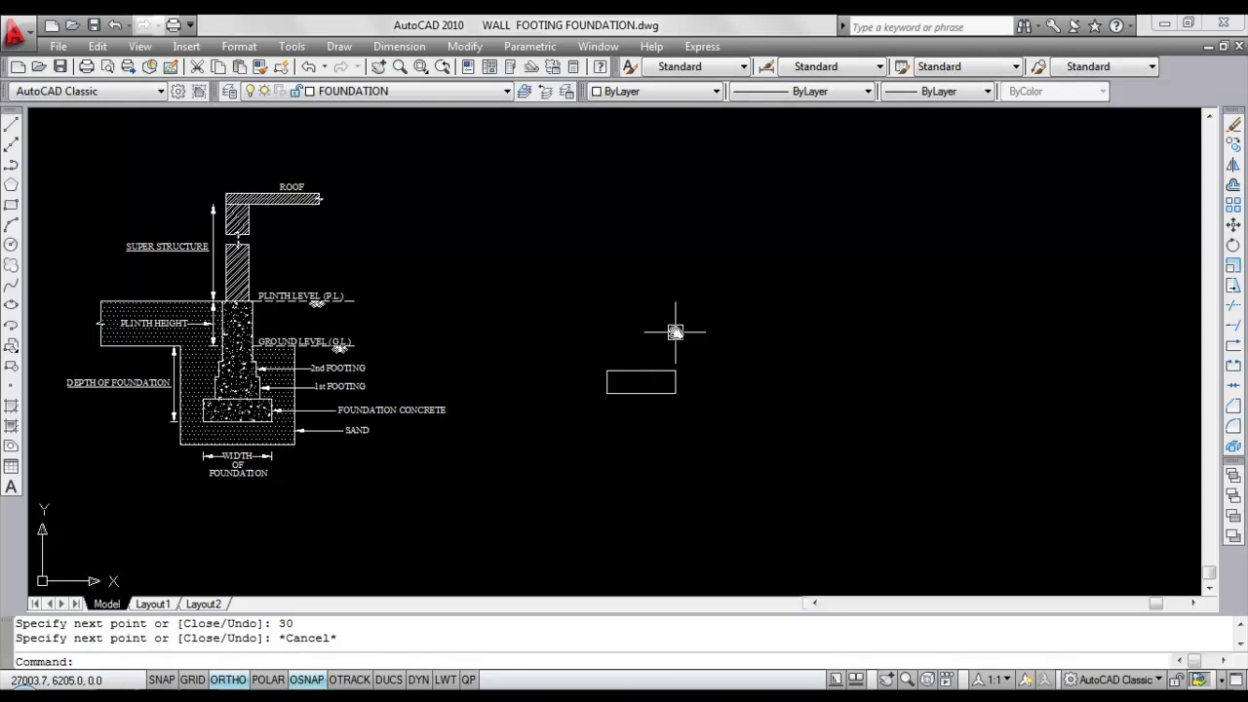
Draw a vertical centre line upward from the midpoint of the rectangle's top edge.
key(Return)
click(641, 371)
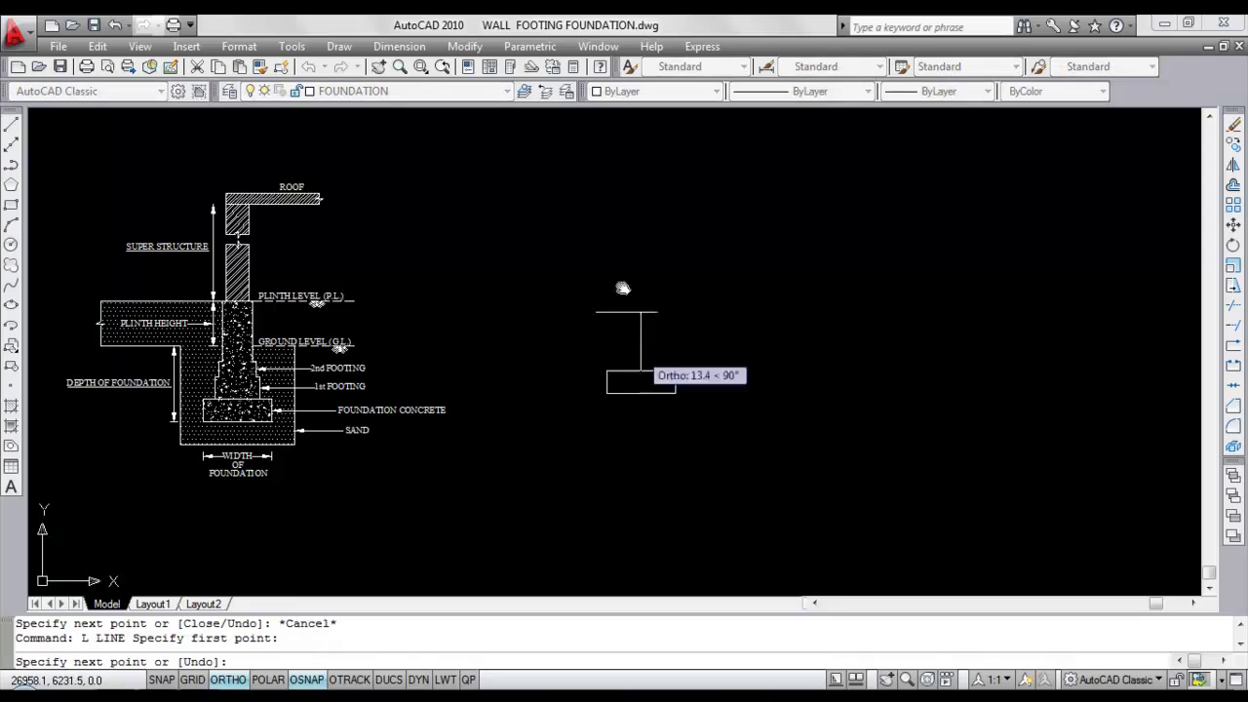
click(617, 211)
key(Return)
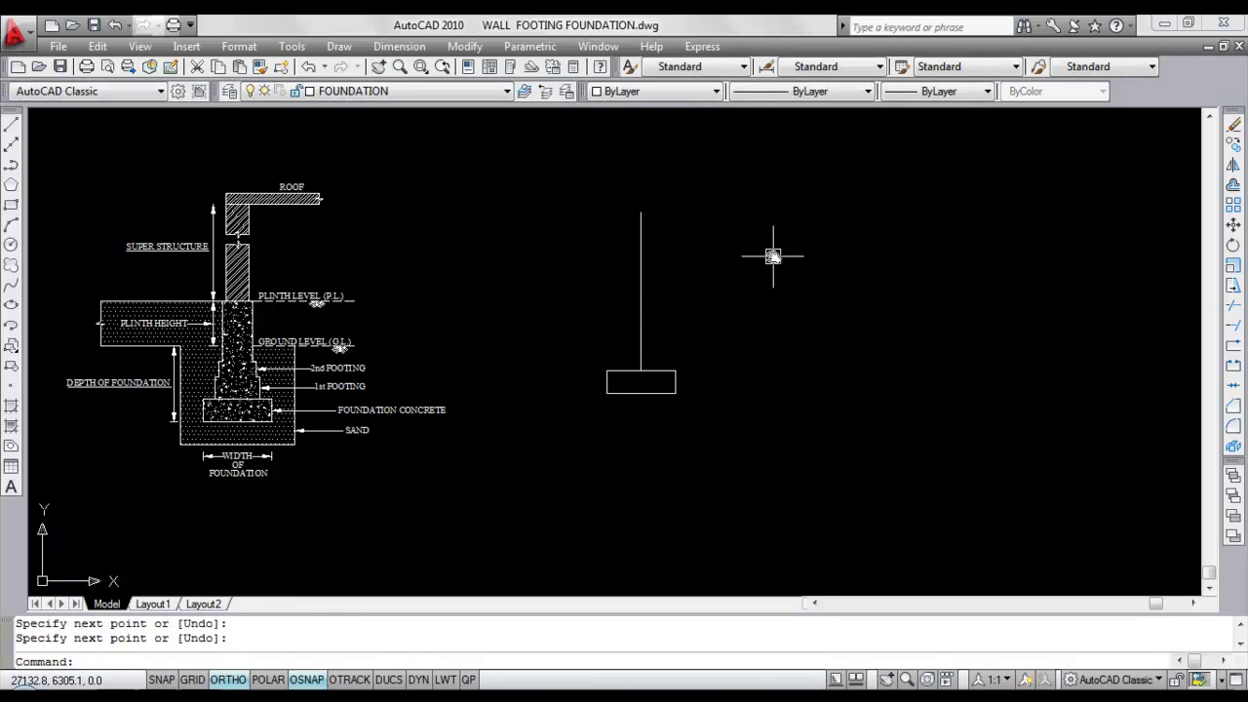
Offset the rectangle's top edge 30 upward and the vertical centre line 30 to each side.
text(O)
key(Return)
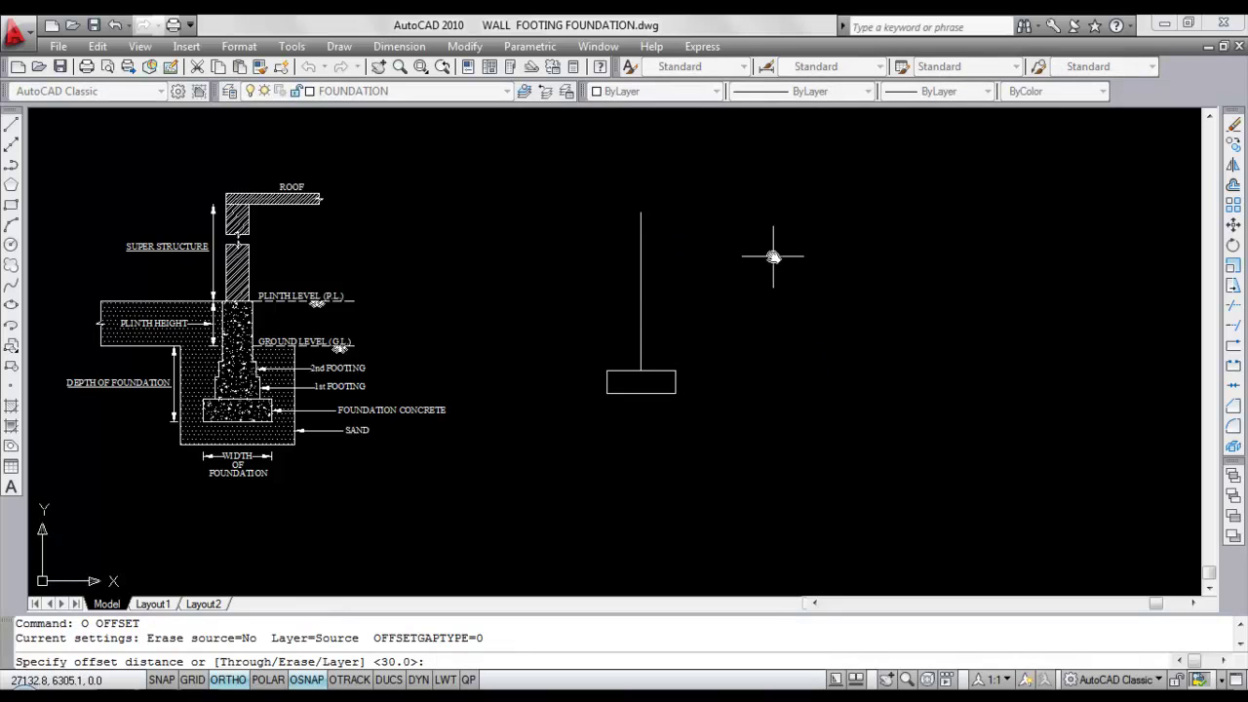
key(Return)
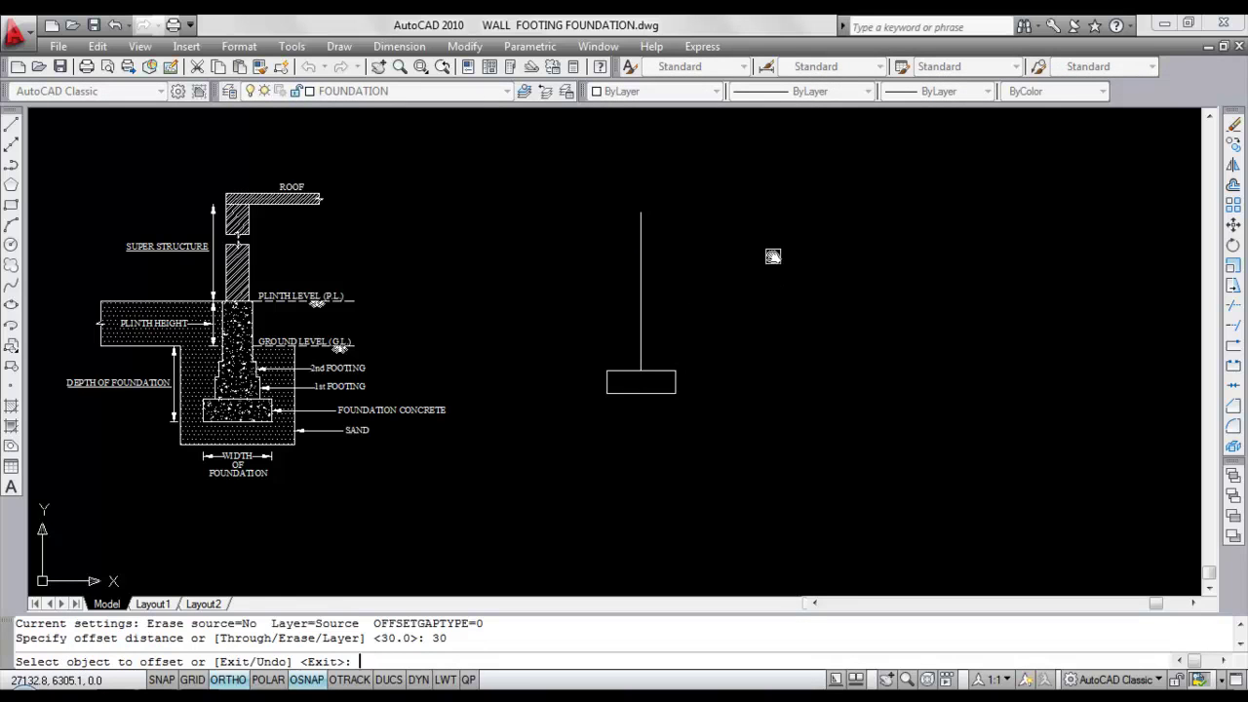
click(673, 371)
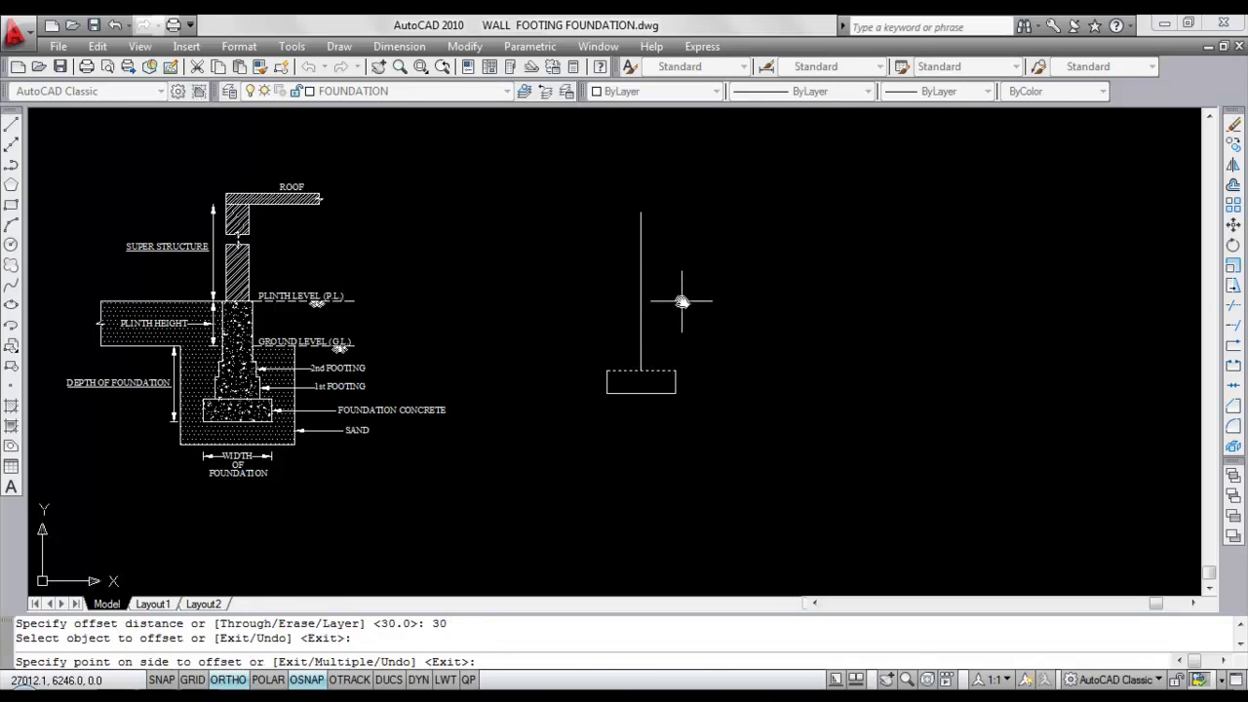
click(683, 298)
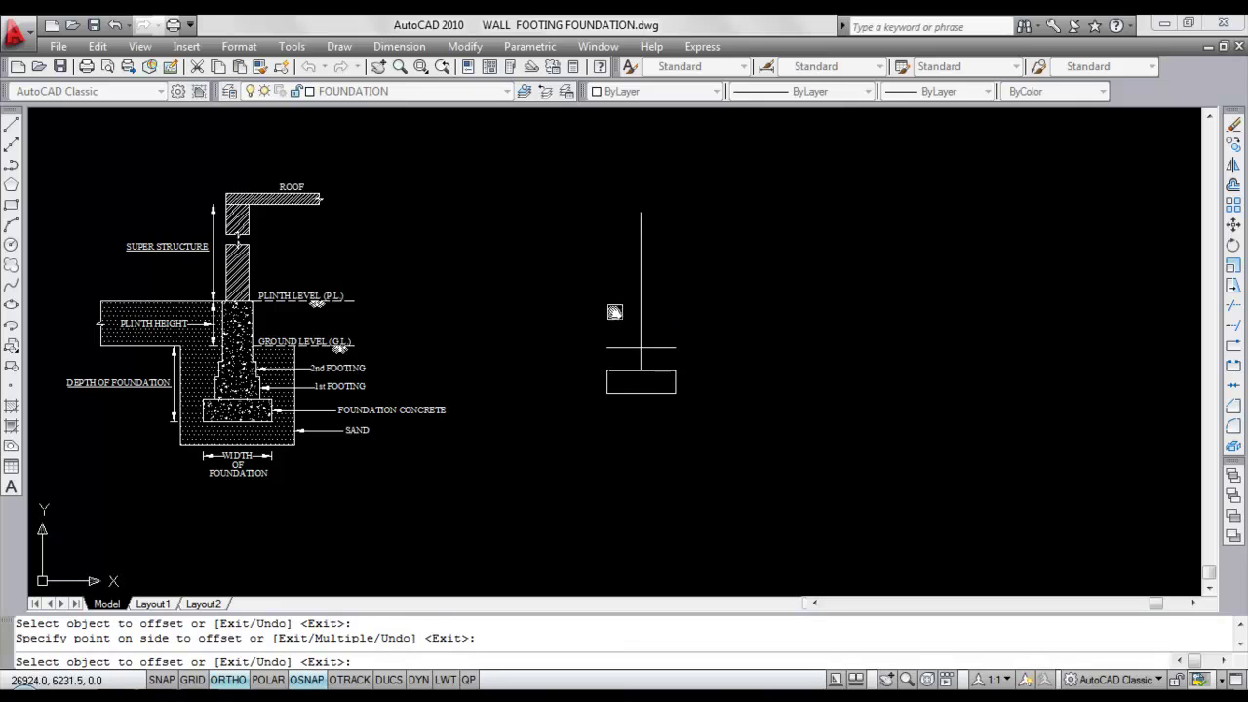
click(639, 315)
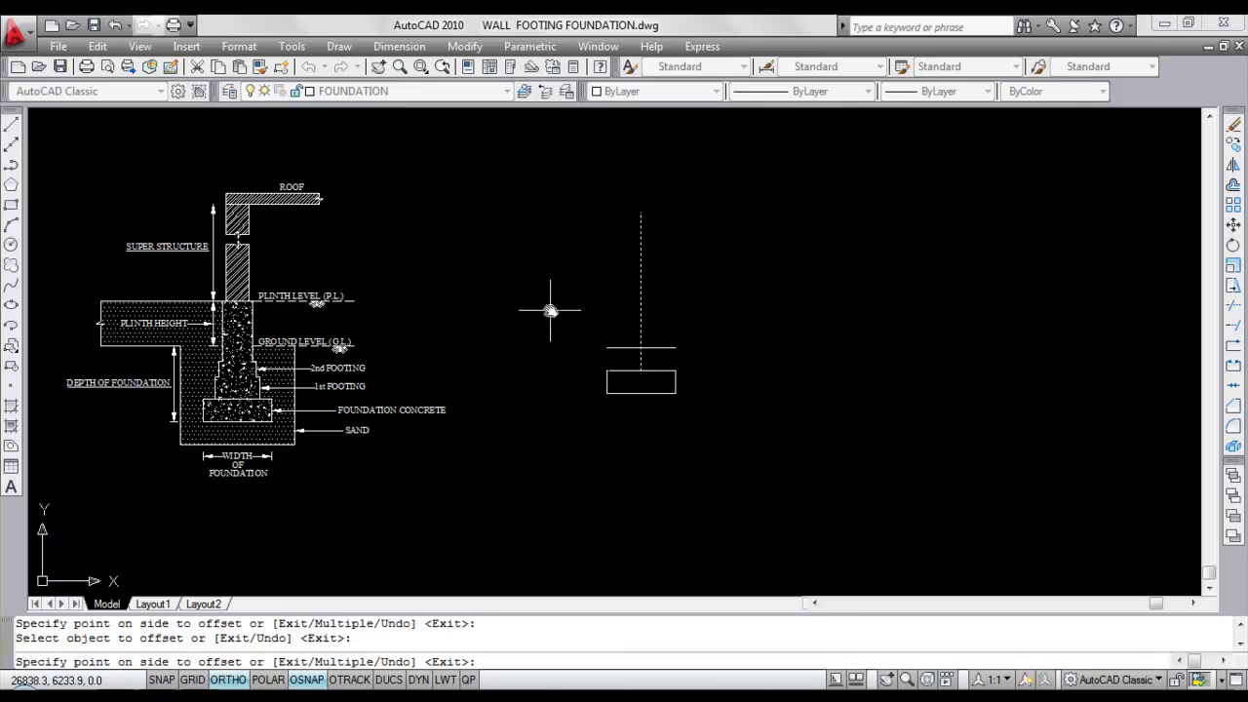
click(557, 309)
click(640, 318)
click(687, 317)
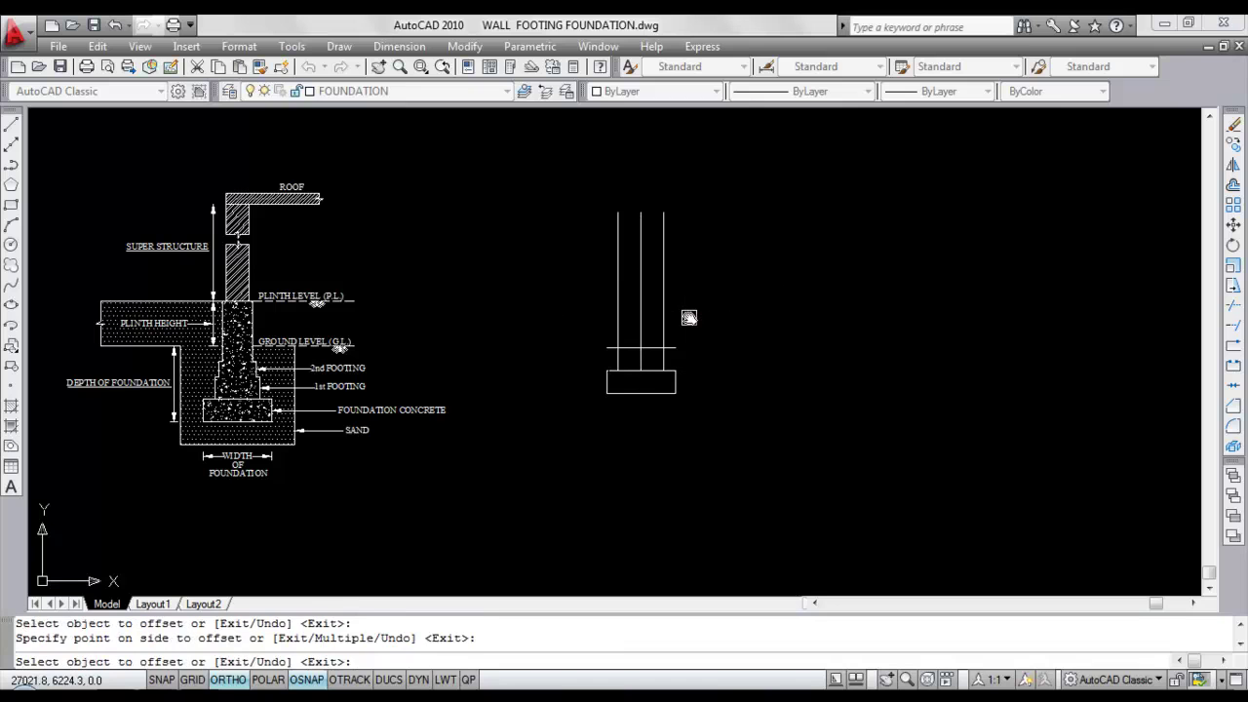
key(Escape)
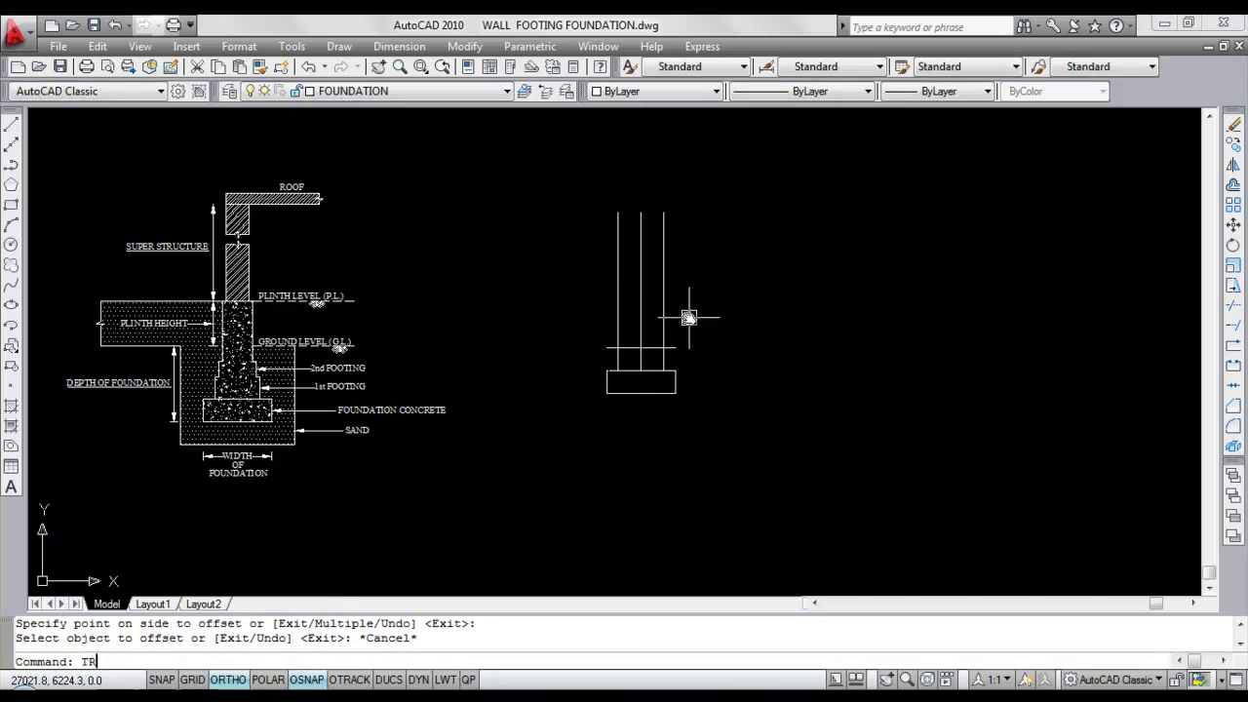
Trim the overhanging ends of the offset lines to leave the first footing block on top of the foundation concrete.
text(TR)
key(Return)
key(Return)
click(672, 348)
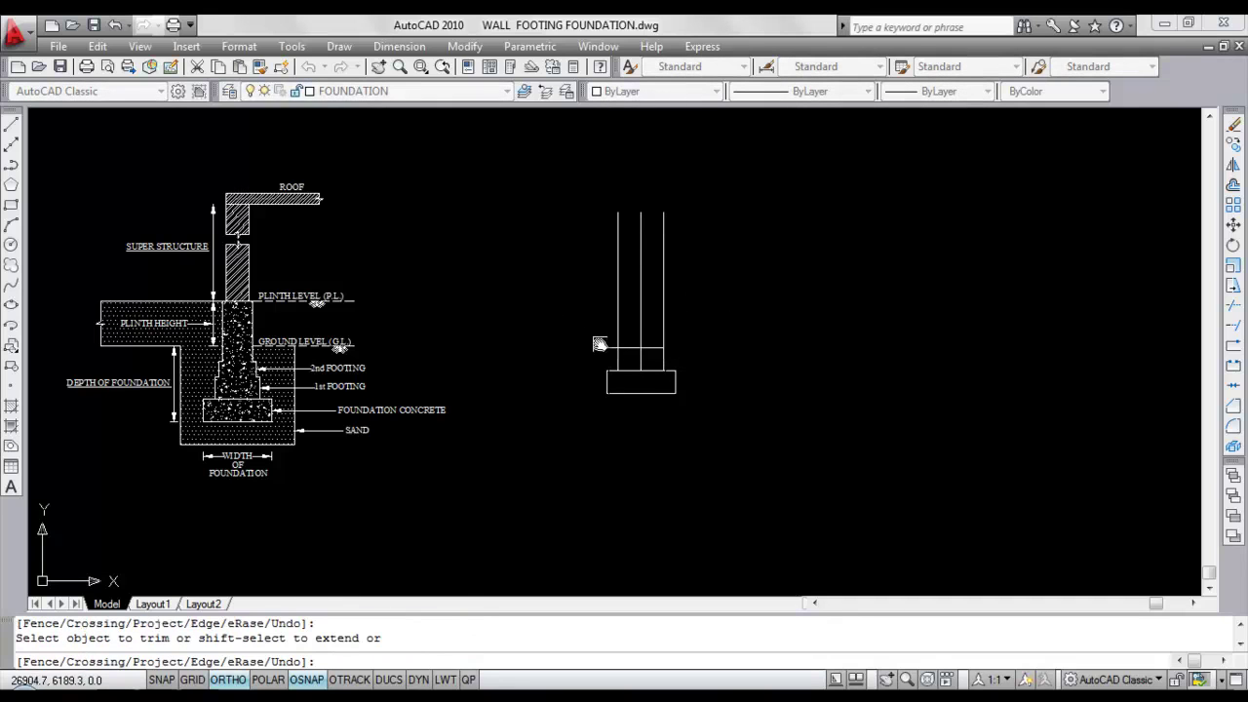
click(600, 346)
click(618, 321)
click(665, 320)
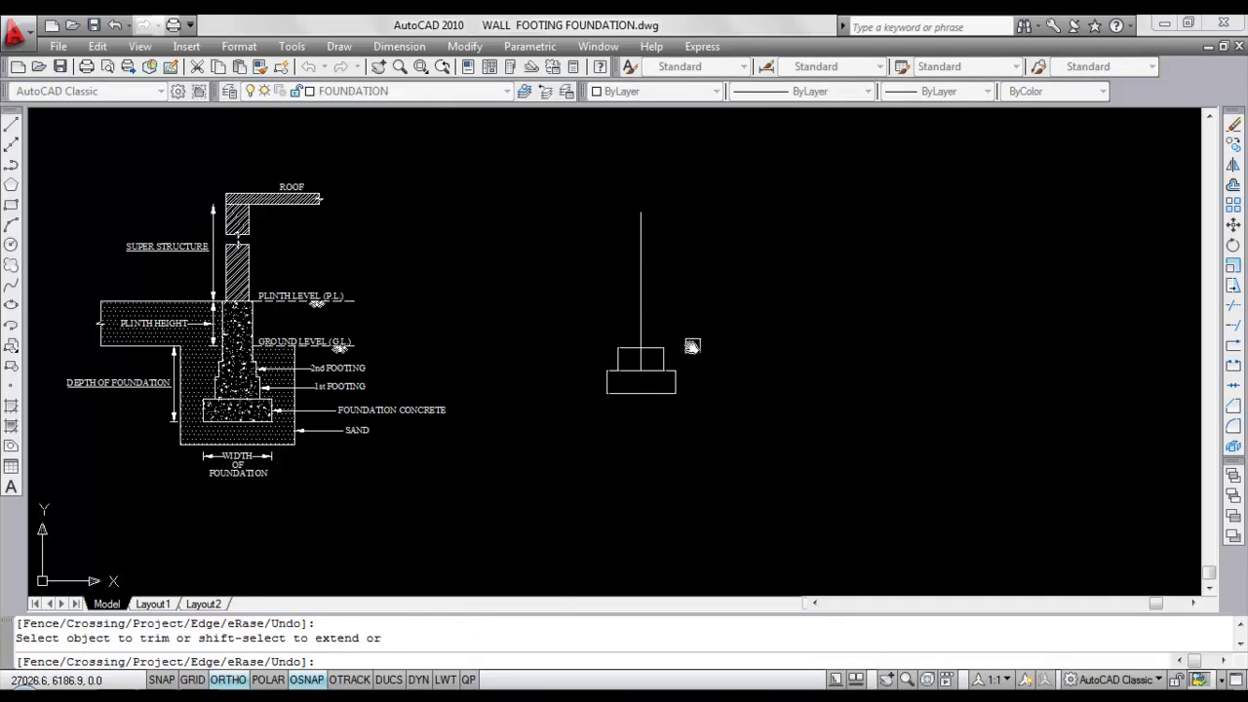
key(Escape)
click(399, 46)
click(401, 98)
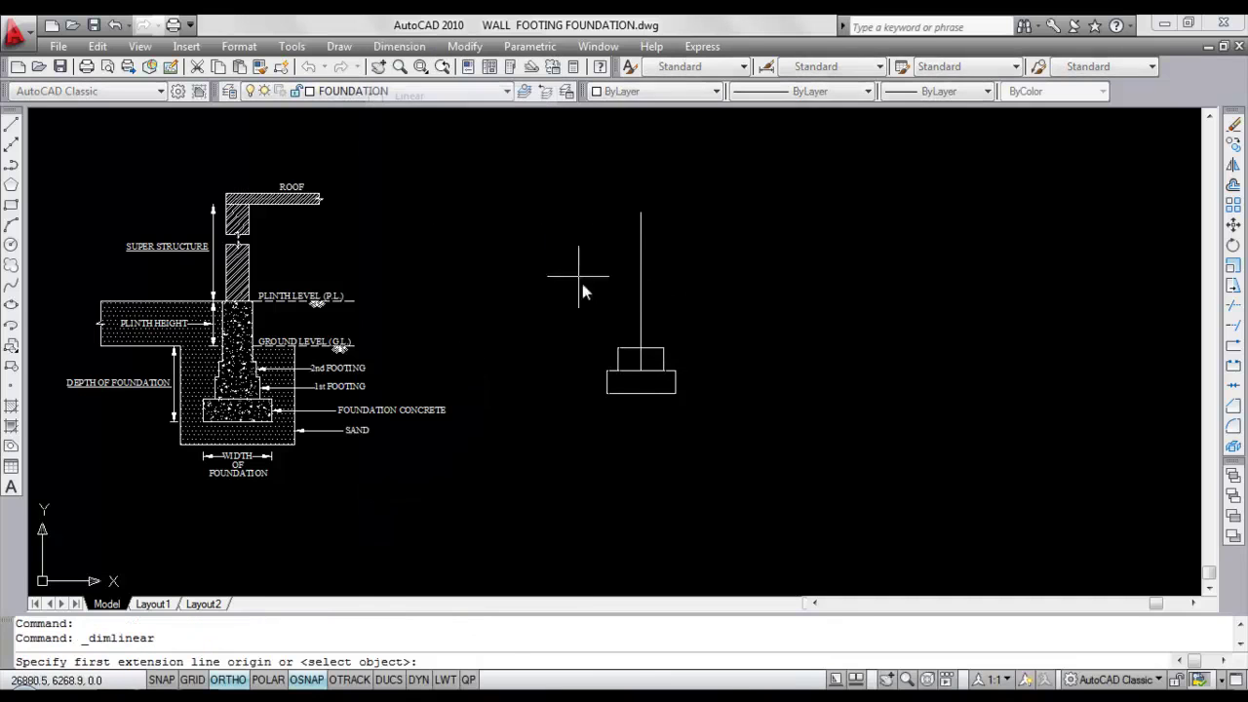
scroll(624, 353, up, 2)
click(679, 349)
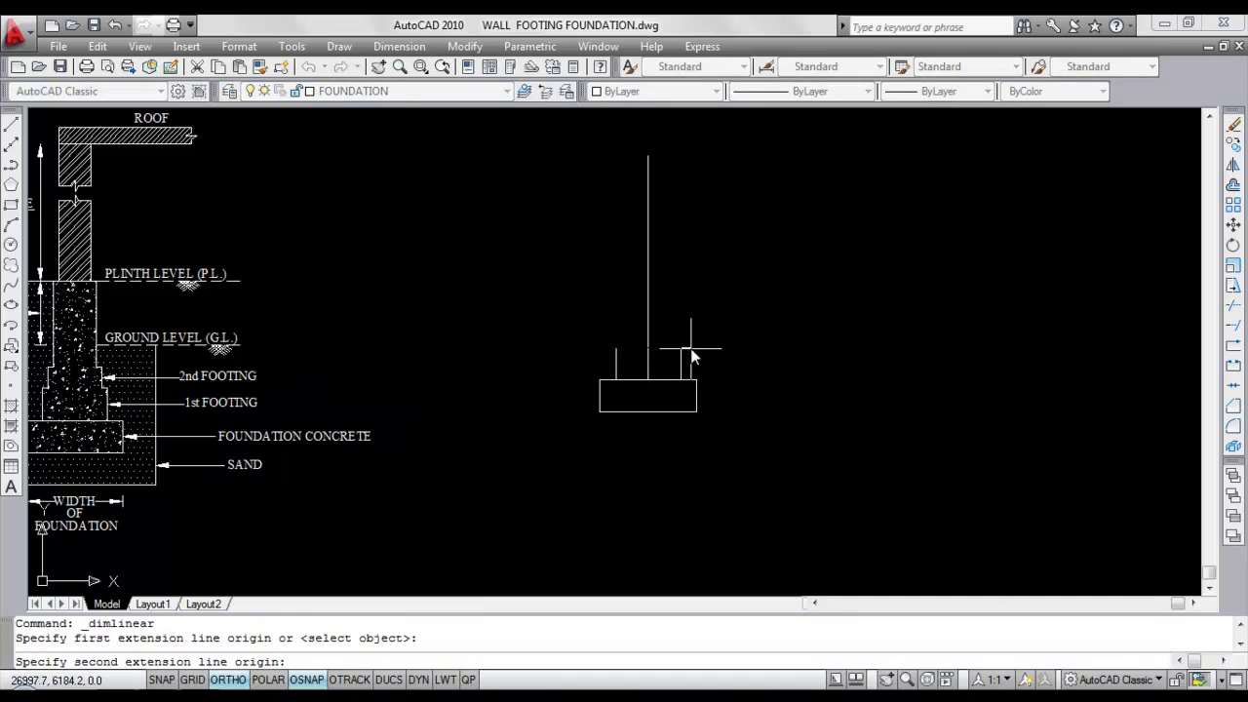
click(691, 358)
key(Escape)
Check the first footing block's height with a temporary linear dimension, then cancel it without placing it.
right_click(679, 295)
click(741, 265)
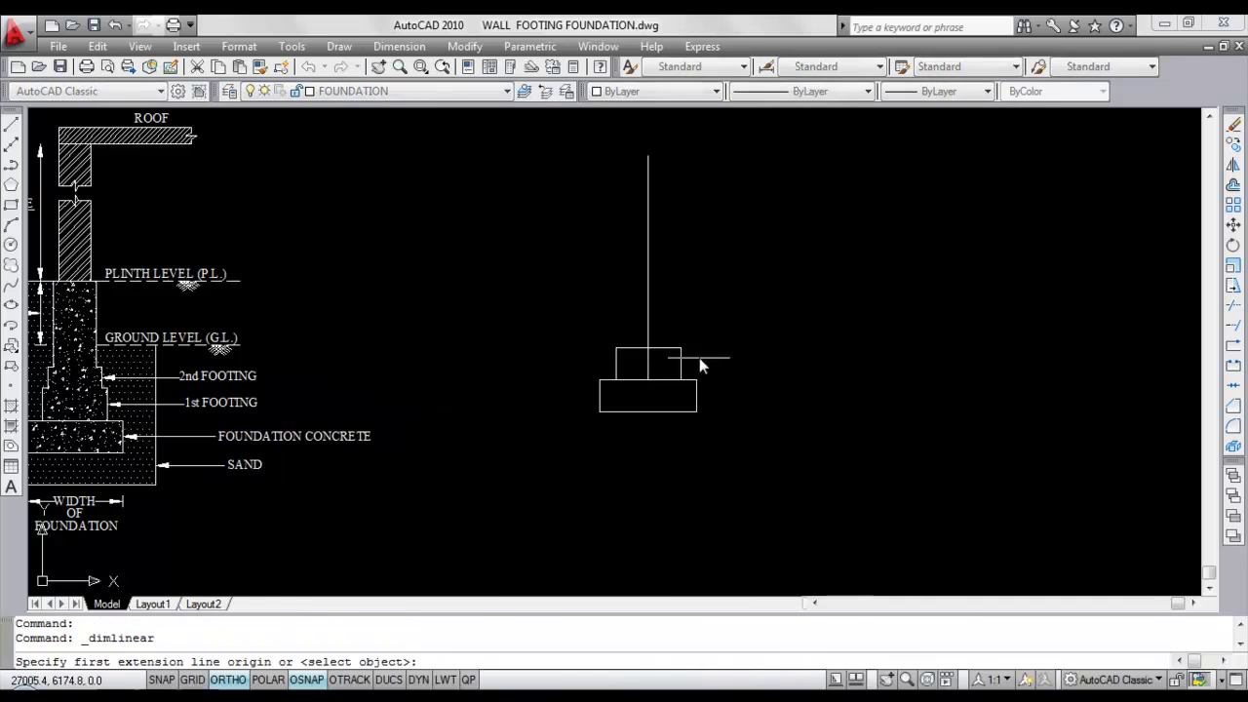
click(680, 349)
click(681, 379)
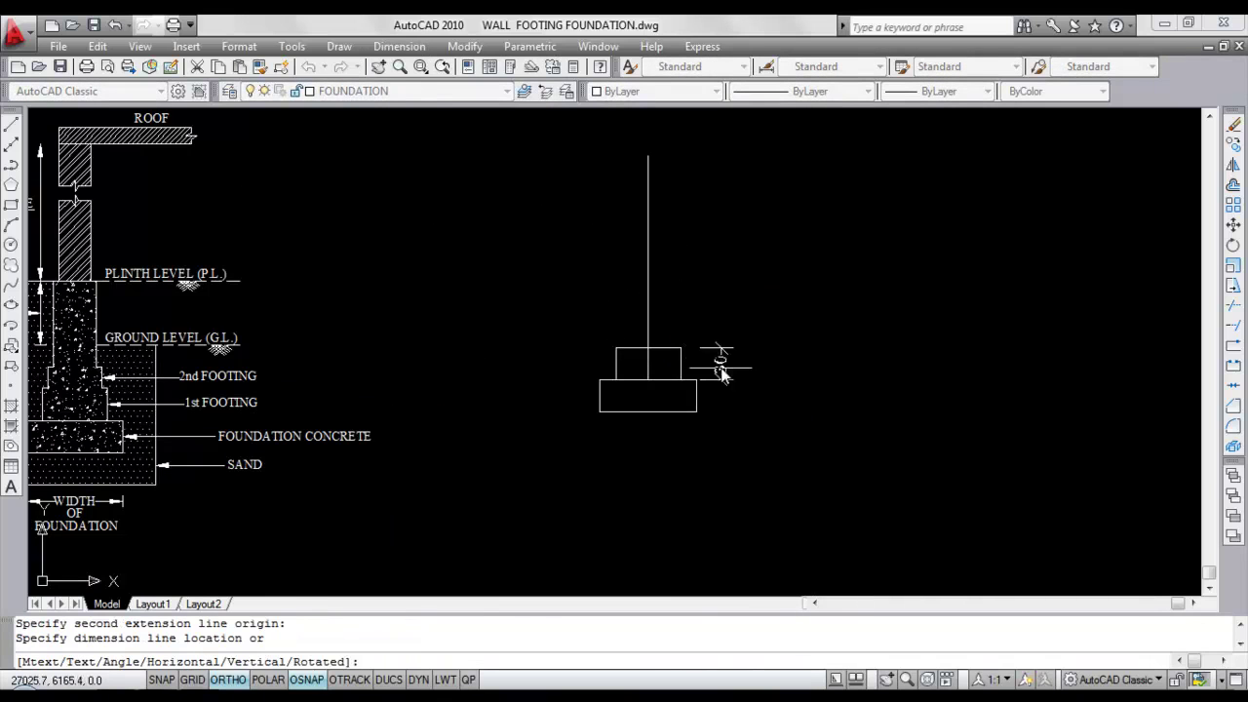
scroll(722, 375, up, 5)
key(Escape)
scroll(725, 362, down, 6)
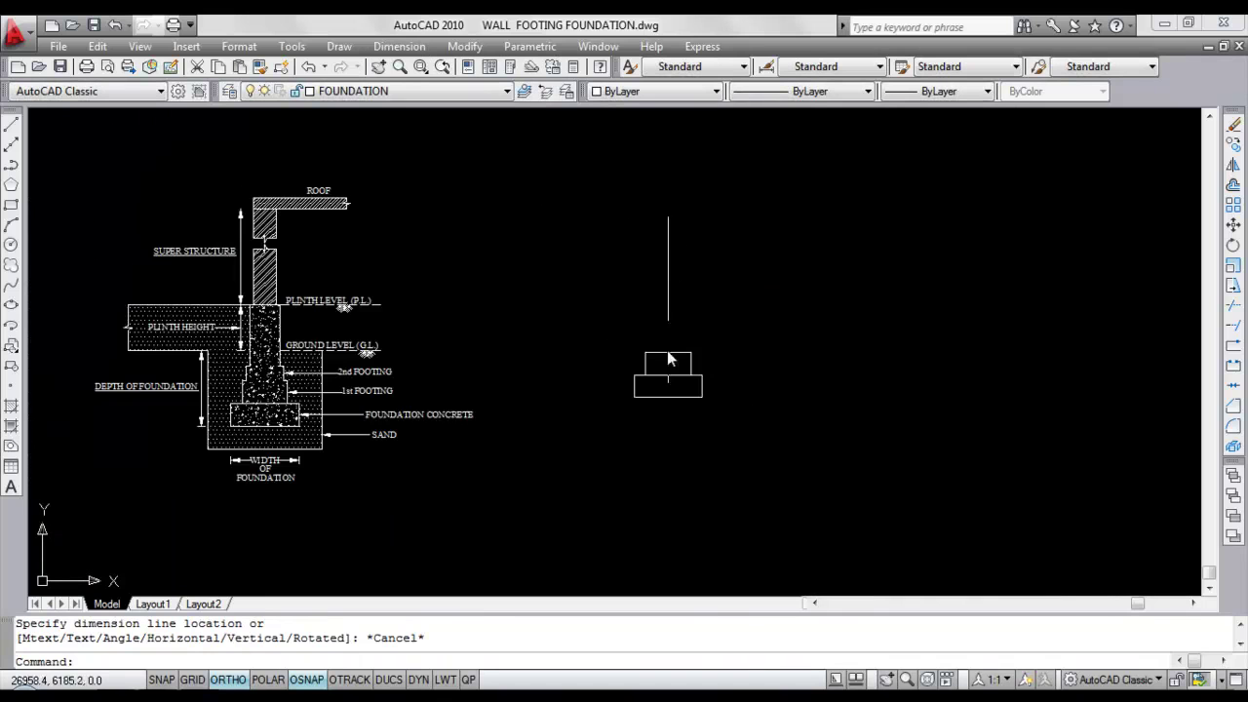
Offset the first footing block's top edge 20 upward to mark the top of the second footing.
scroll(668, 359, down, 1)
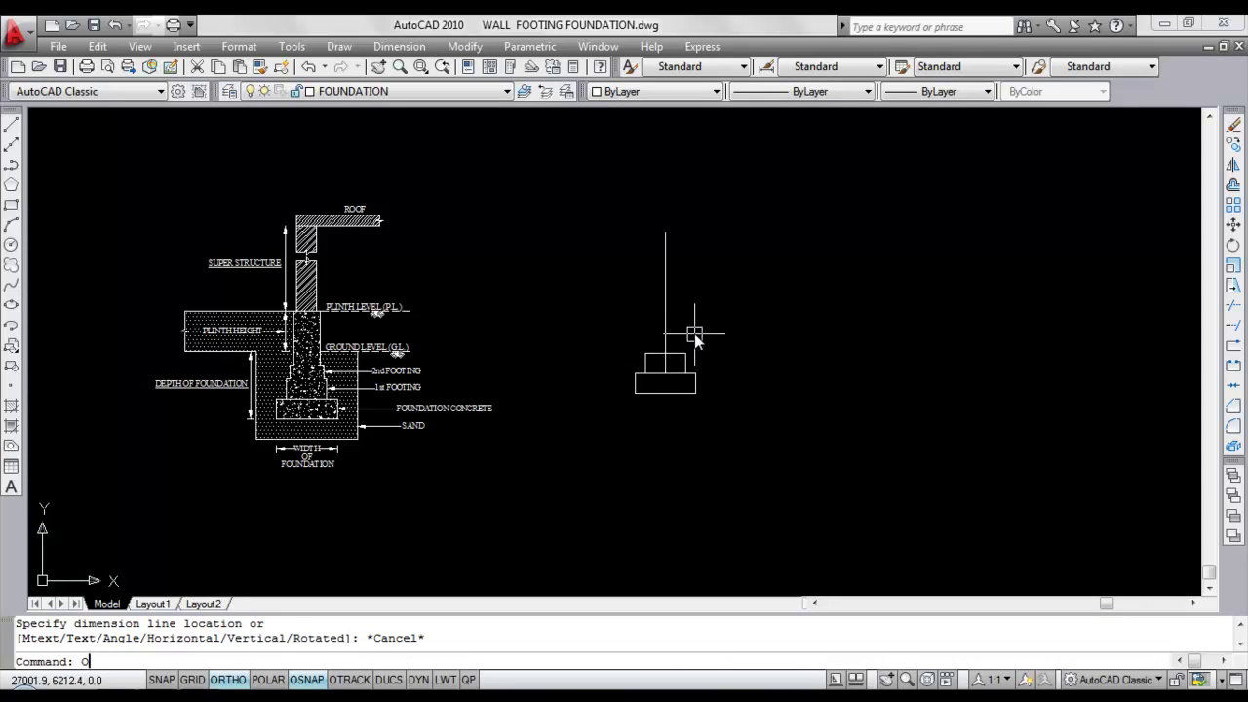
key(Return)
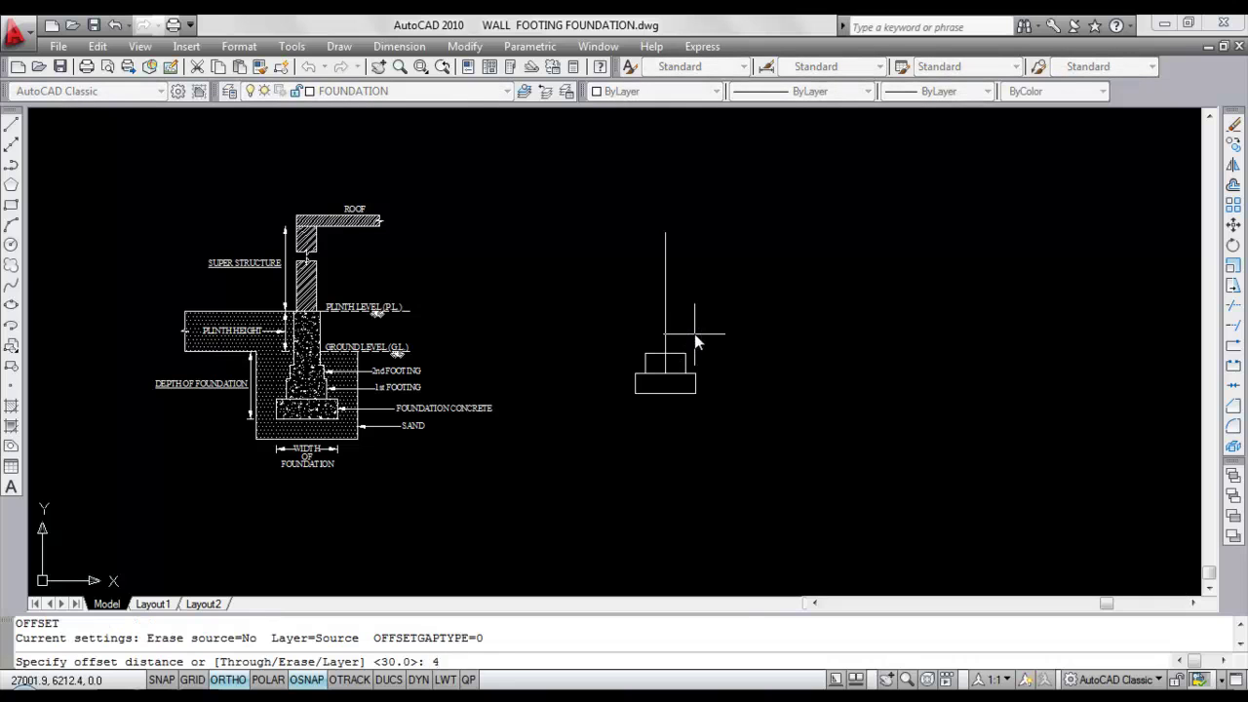
text(20)
key(Return)
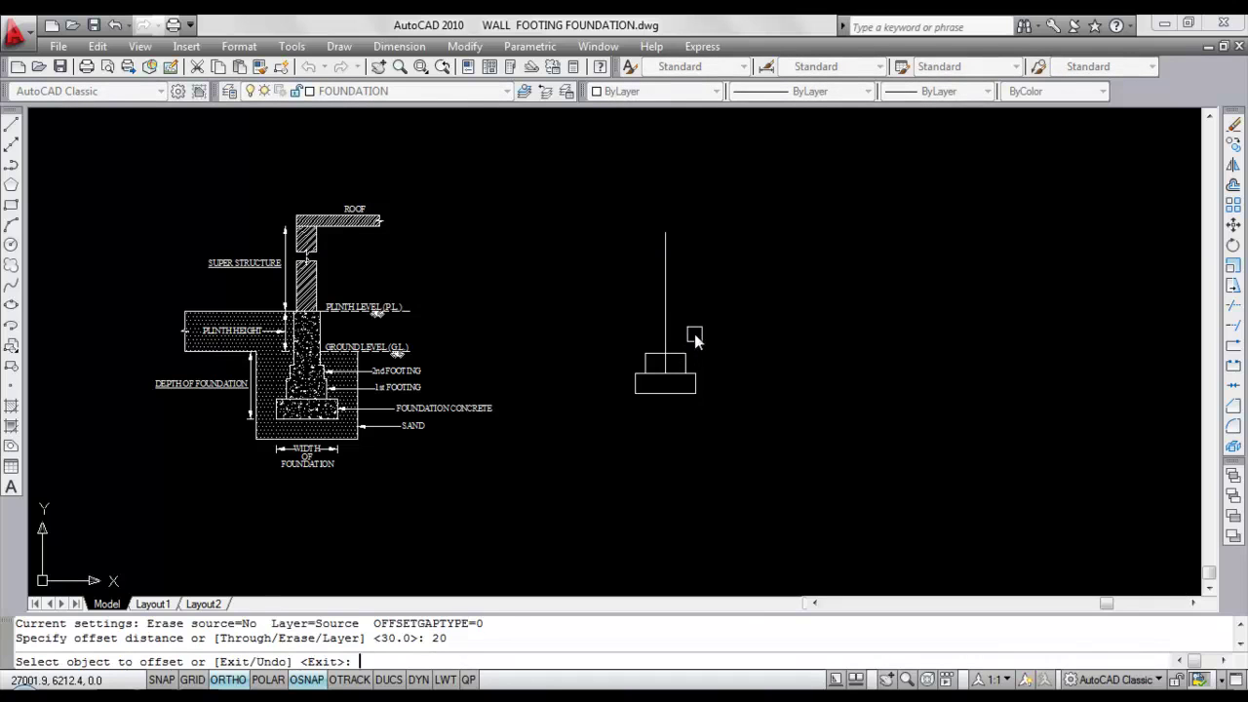
scroll(676, 348, up, 2)
click(671, 359)
click(712, 277)
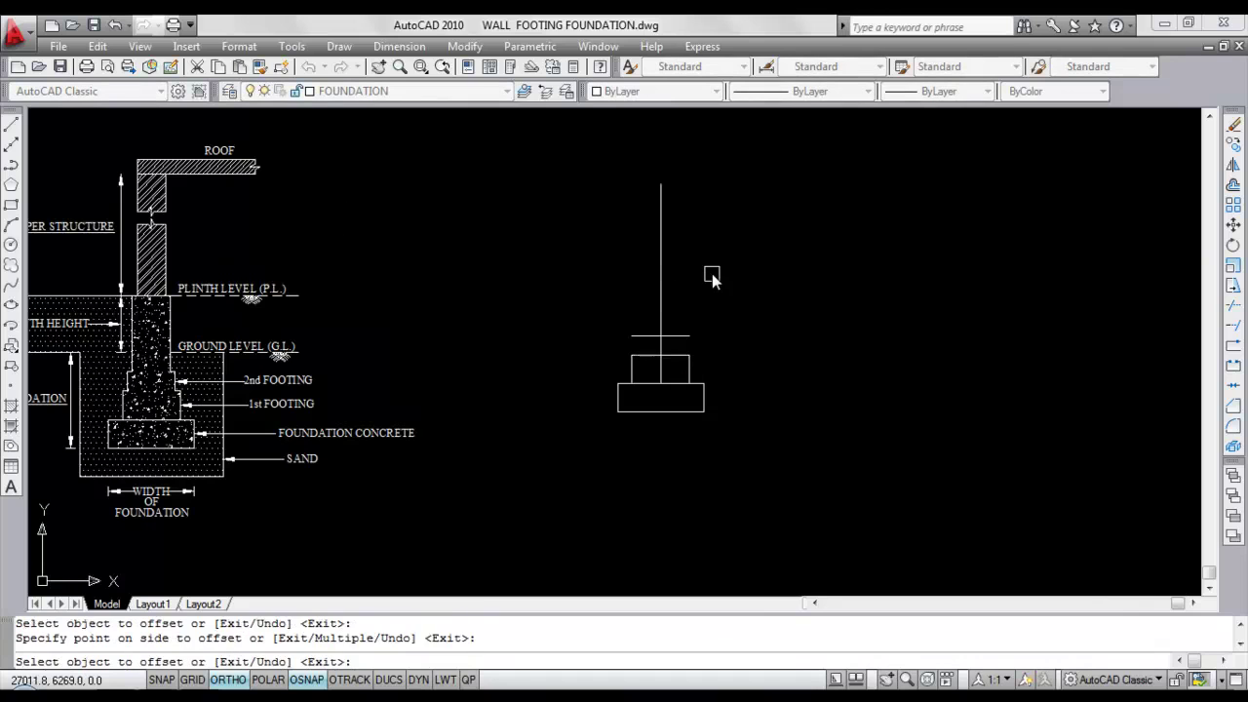
key(Return)
Offset the vertical centre line 25 to each side for the sides of the second footing.
key(Return)
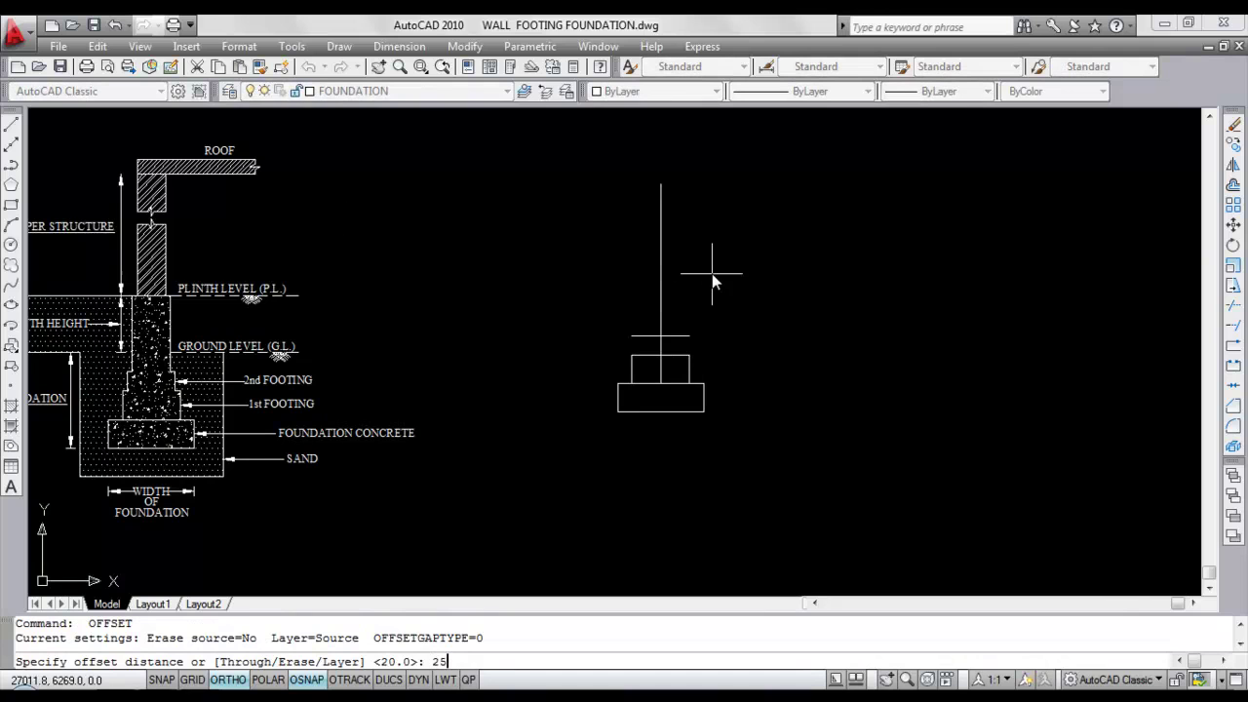
text(25)
key(Return)
click(660, 303)
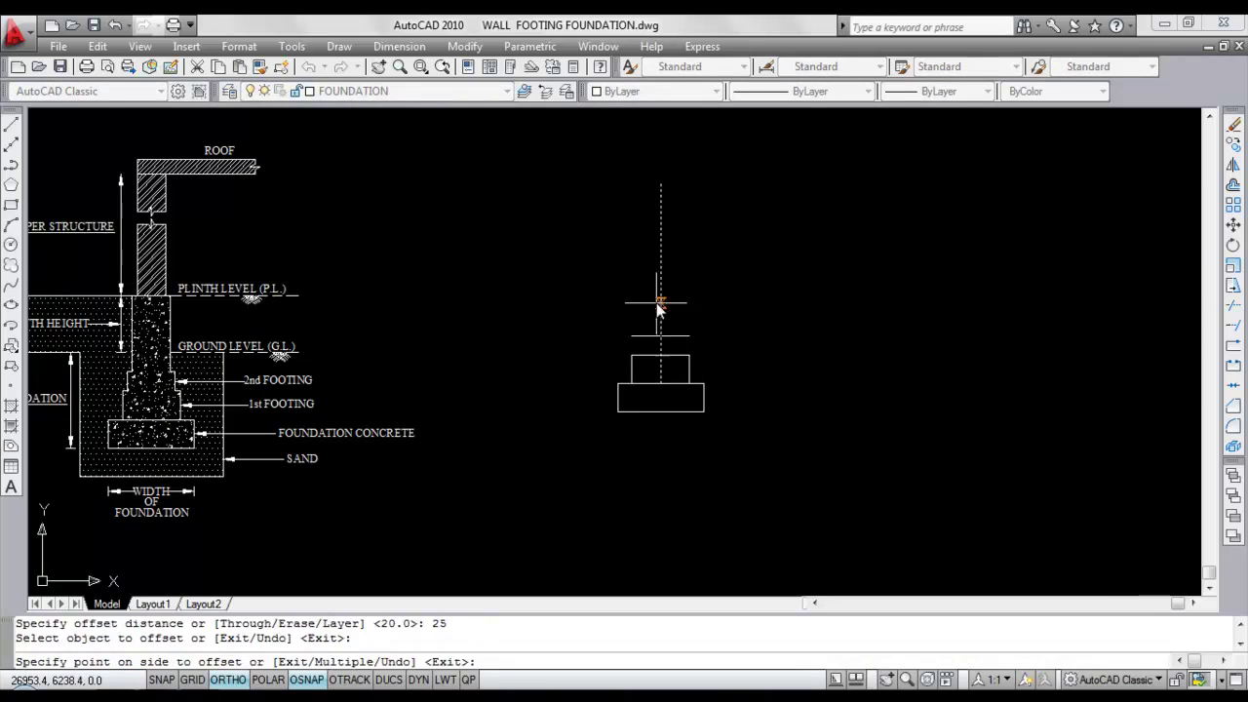
click(607, 287)
click(660, 302)
click(730, 312)
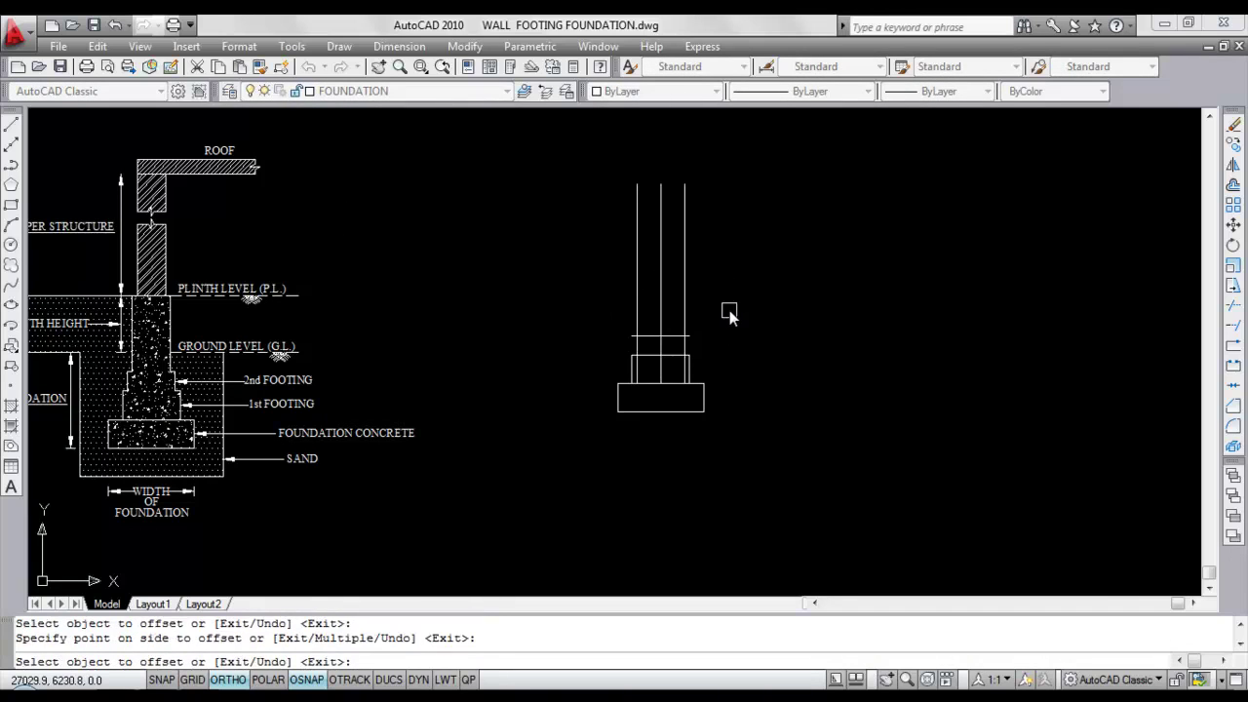
key(Escape)
Trim the offset lines' overhangs and the parts inside the first footing to leave the second footing block.
text(TR)
key(Return)
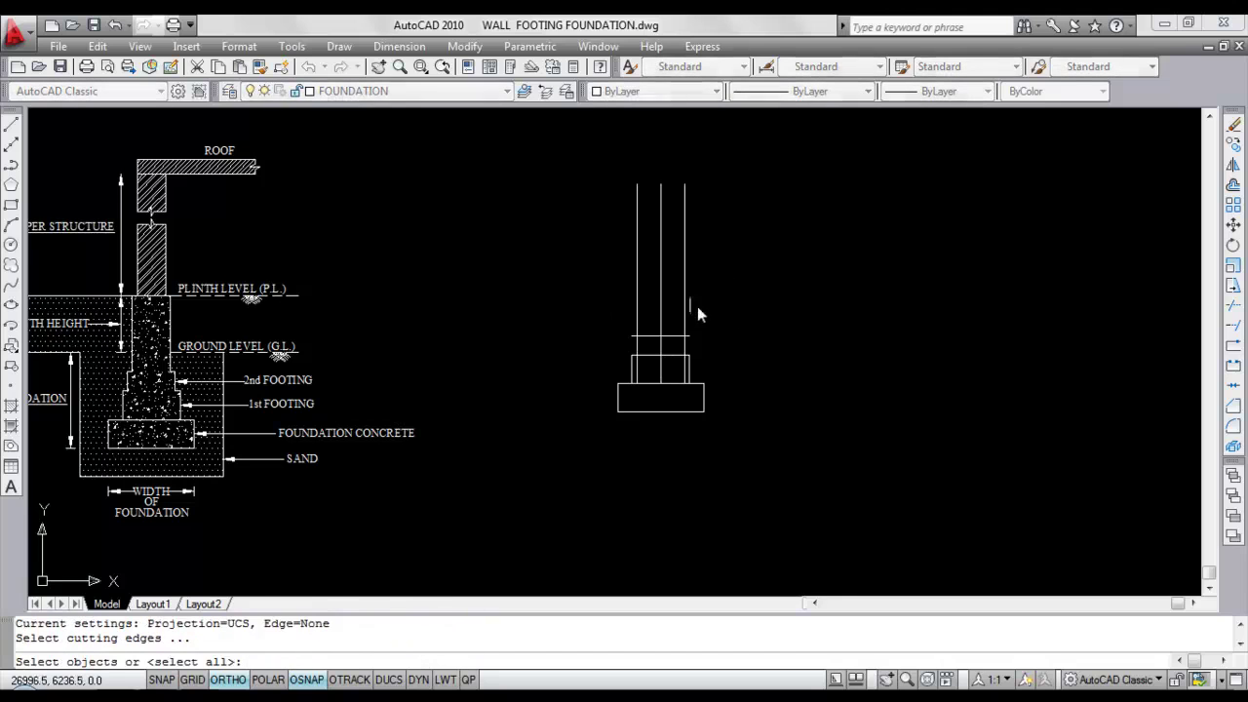
key(Return)
click(687, 298)
click(632, 310)
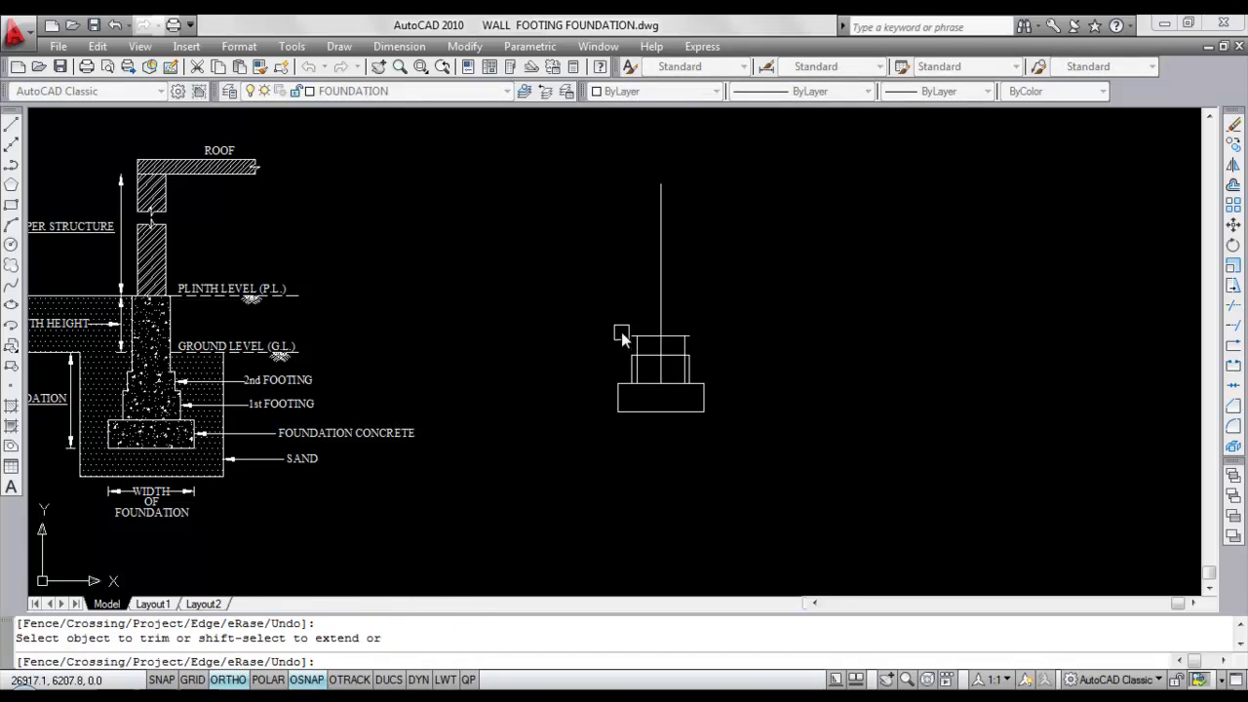
scroll(621, 332, up, 5)
click(803, 340)
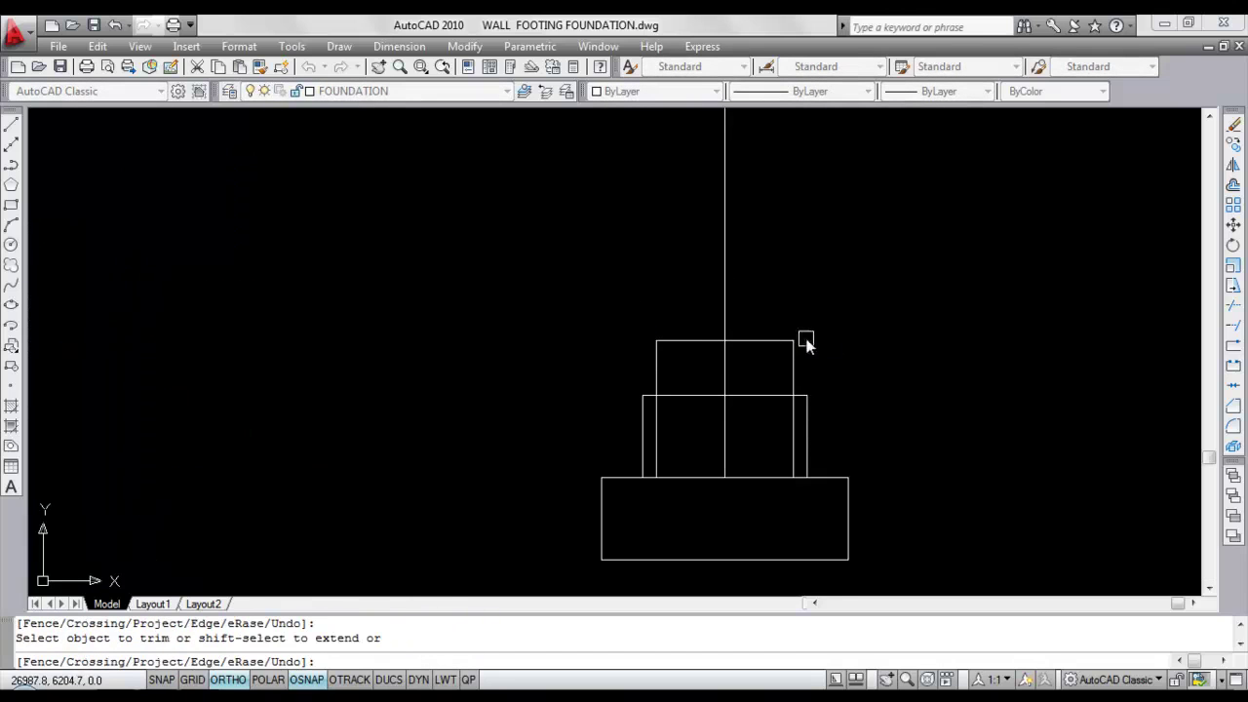
click(793, 416)
click(656, 414)
scroll(575, 299, down, 4)
key(Escape)
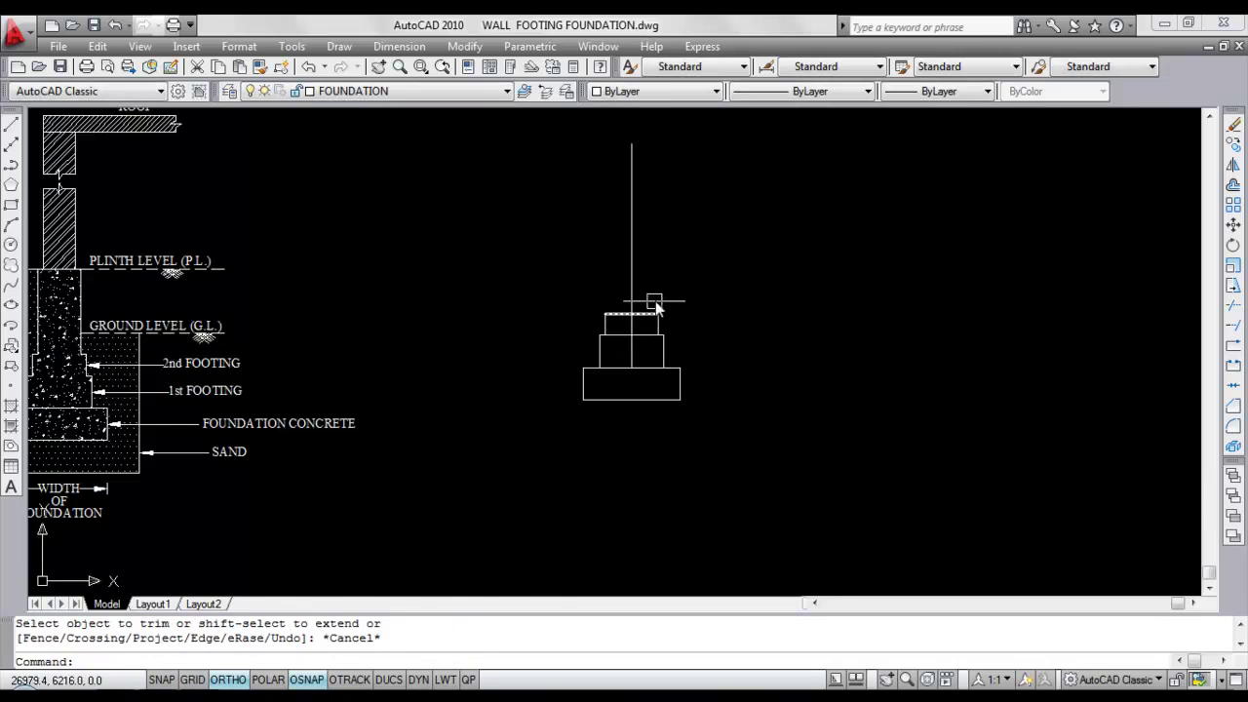
Offset the second footing's top edge 20 upward to mark the ground level.
scroll(655, 308, up, 3)
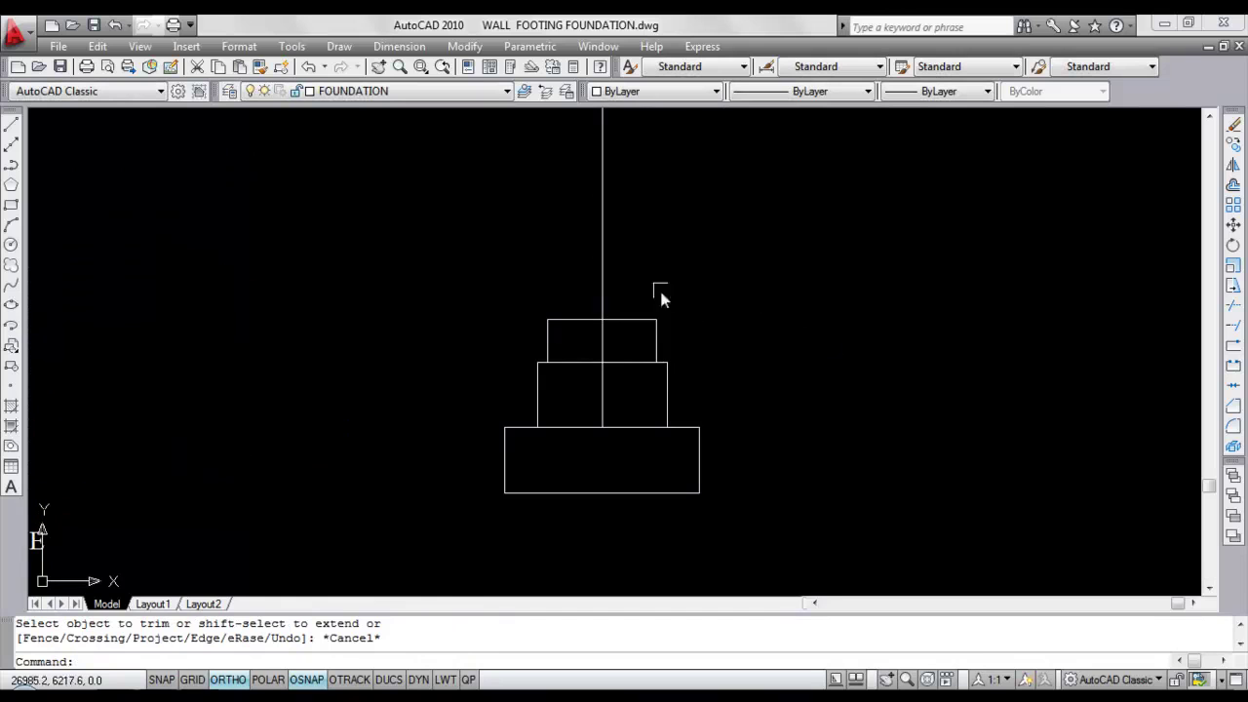
key(Return)
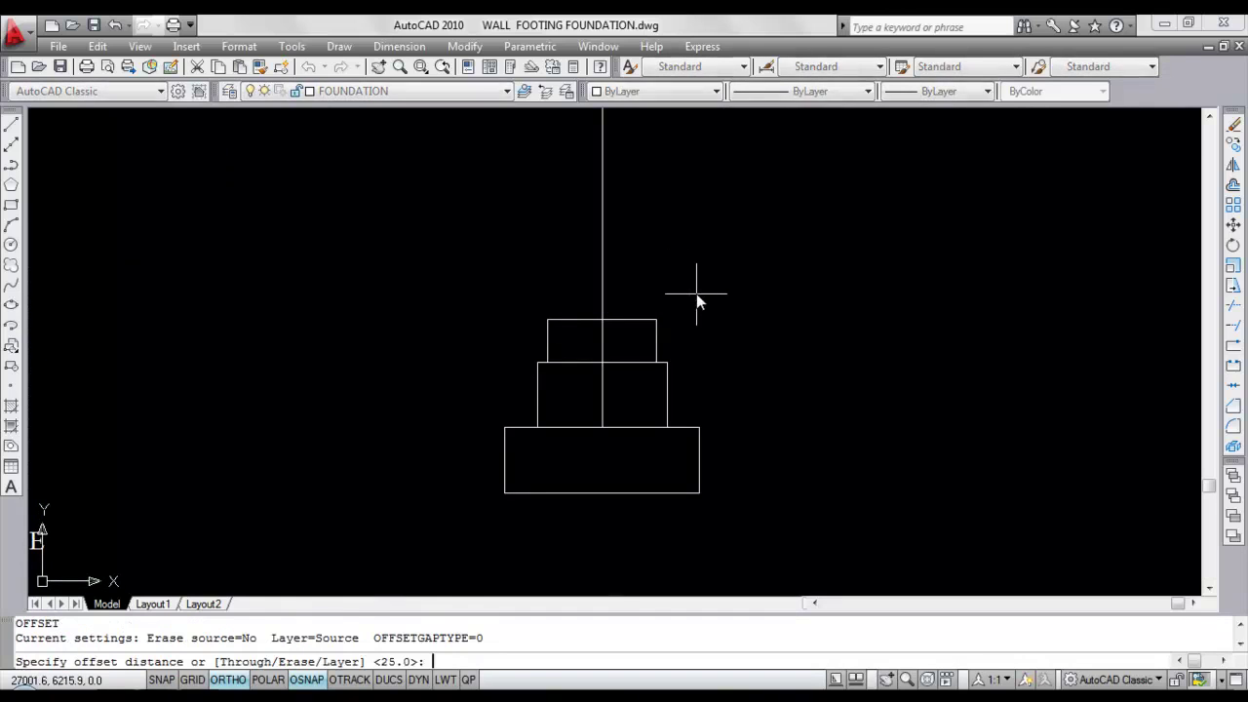
text(4)
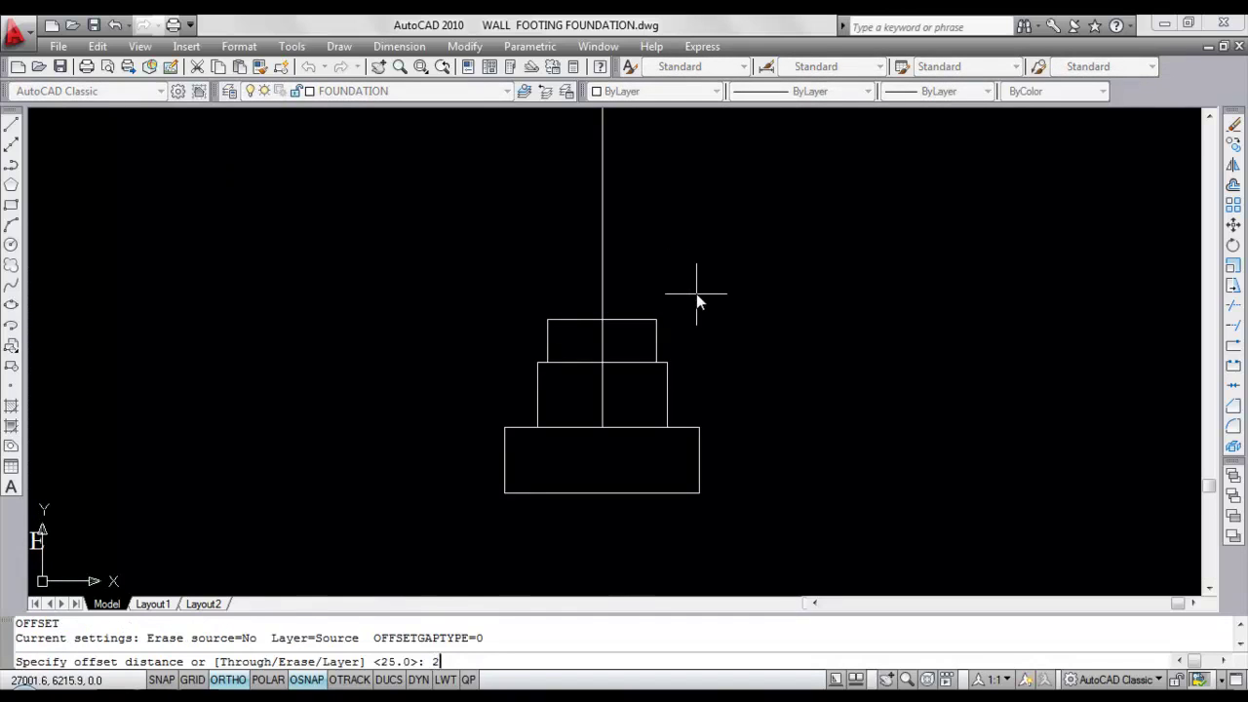
key(Return)
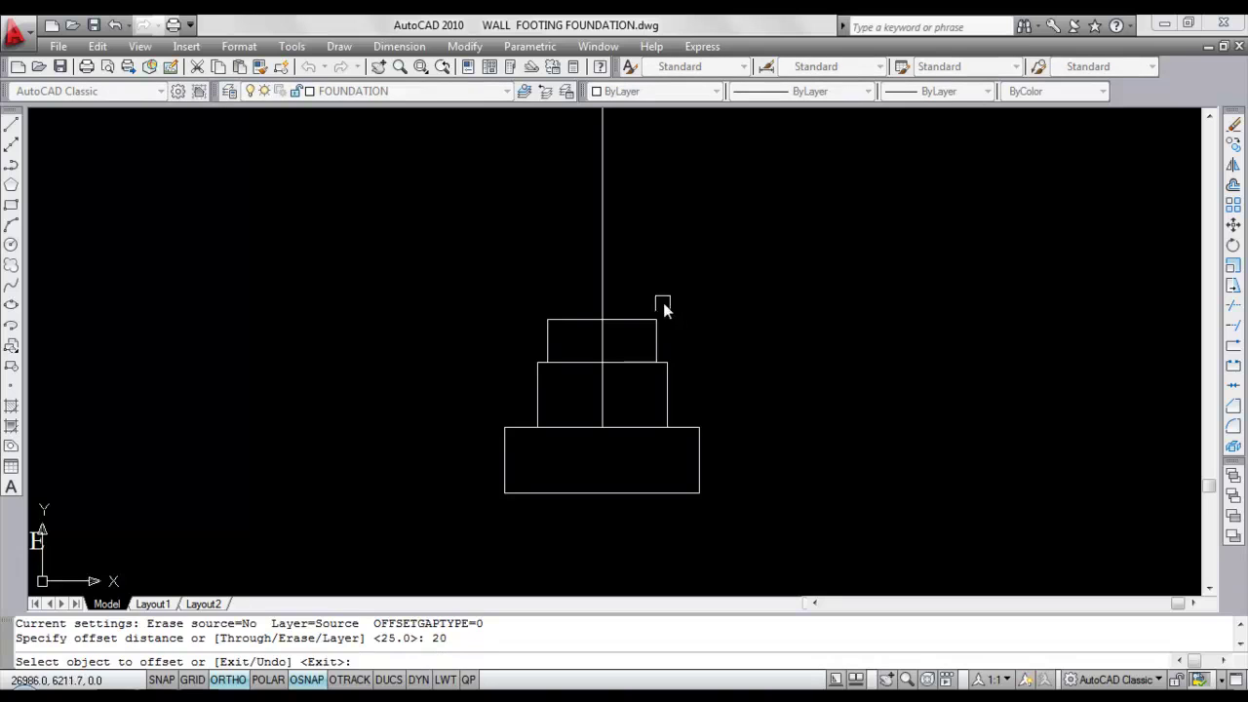
click(641, 319)
click(641, 225)
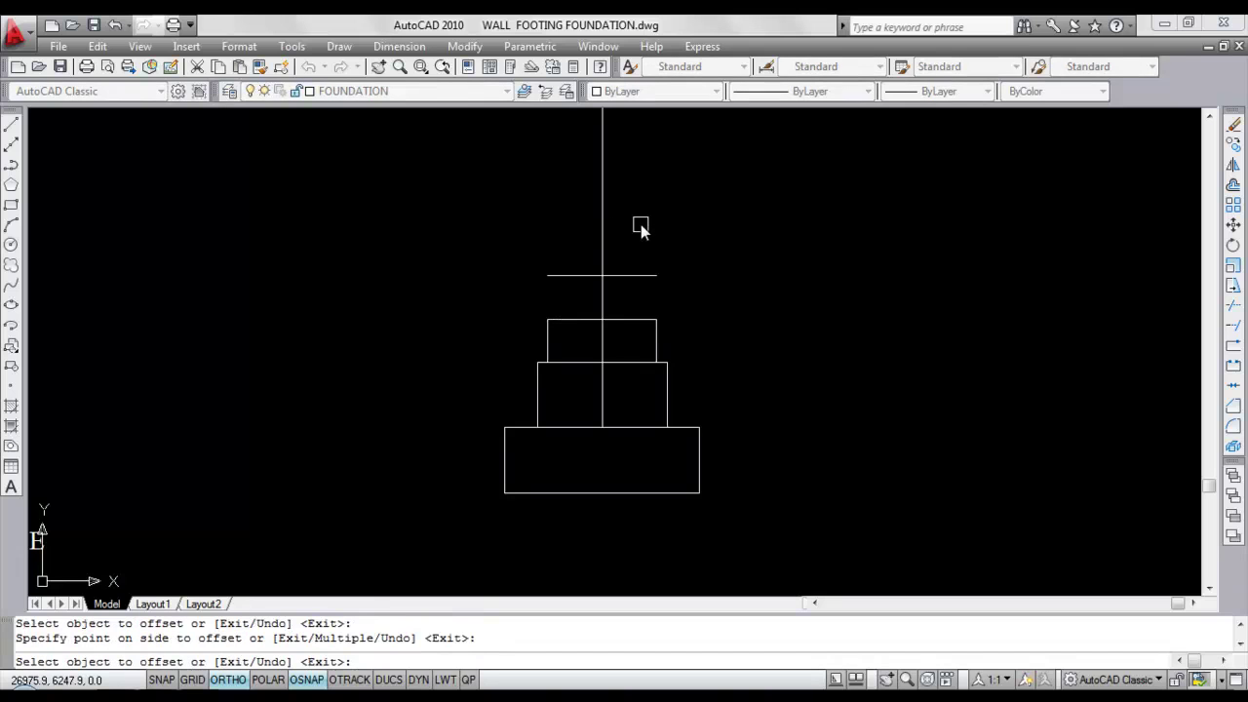
key(Return)
Offset the vertical centre line 20 to each side for the sides of the wall above the second footing.
key(Return)
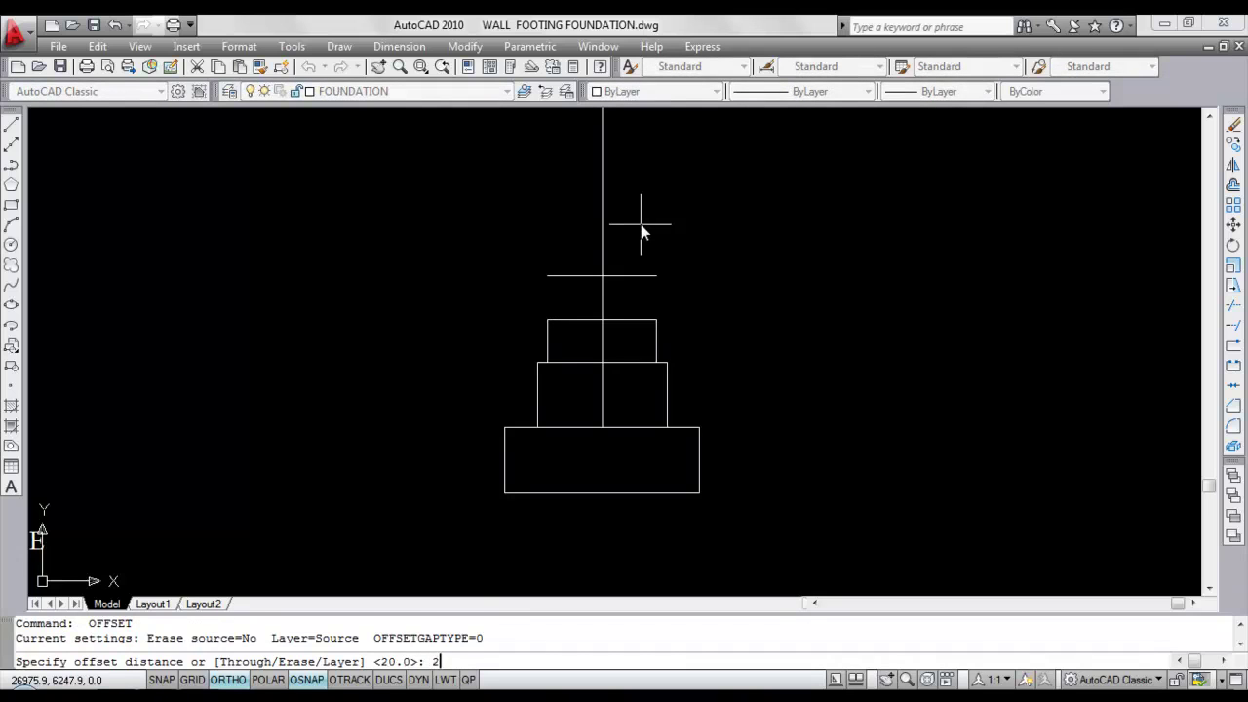
text(20)
key(Return)
click(604, 232)
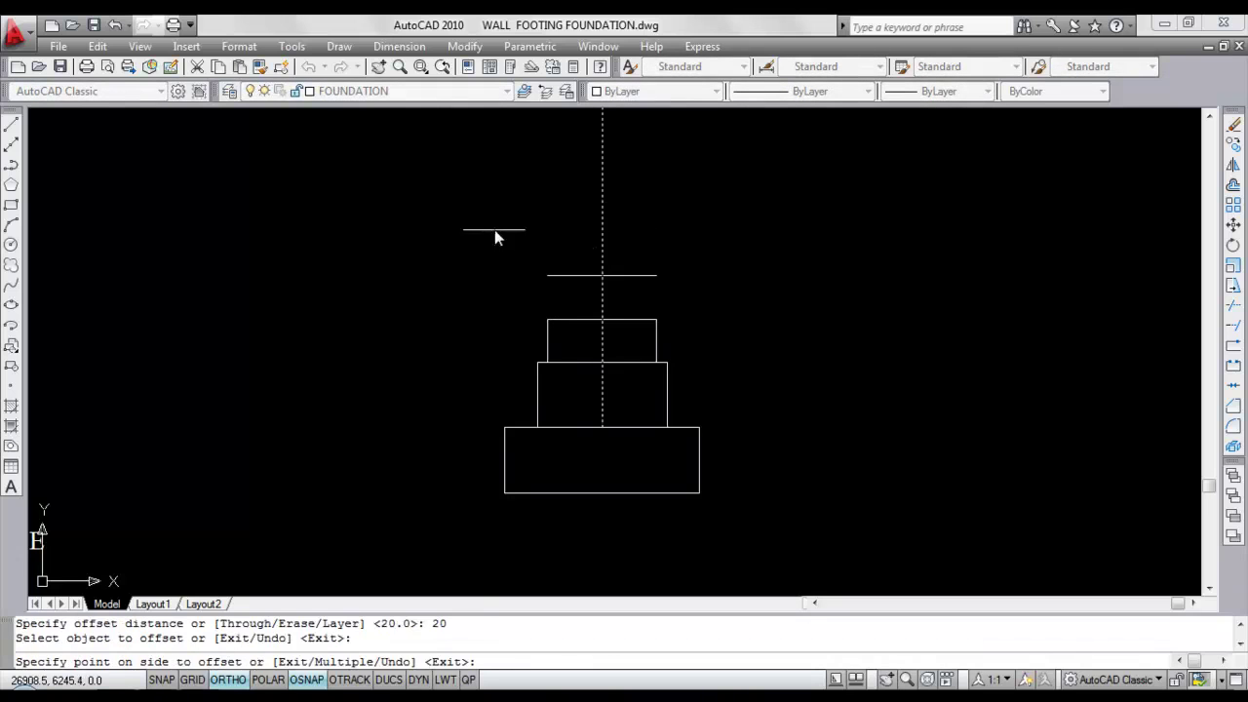
click(494, 229)
click(622, 236)
click(614, 237)
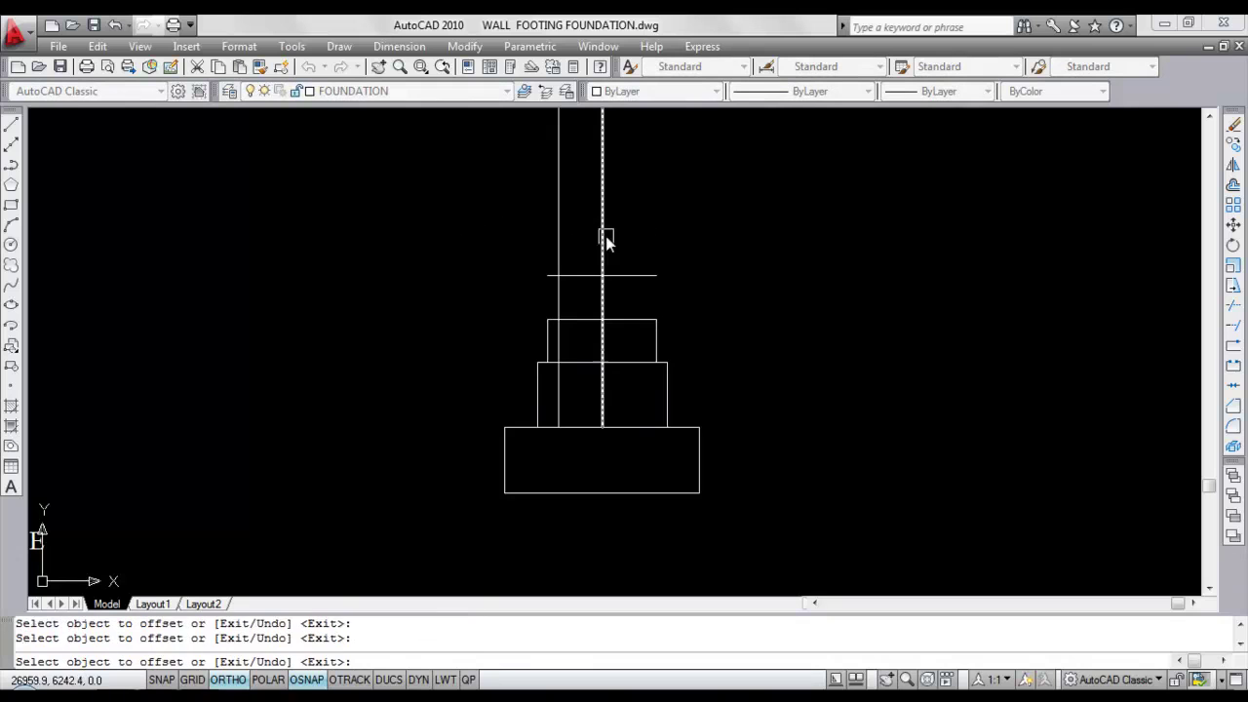
click(603, 238)
click(645, 251)
key(Escape)
Trim the wall sides above the ground level line and cut off that line's two overhanging ends.
text(tr)
key(Return)
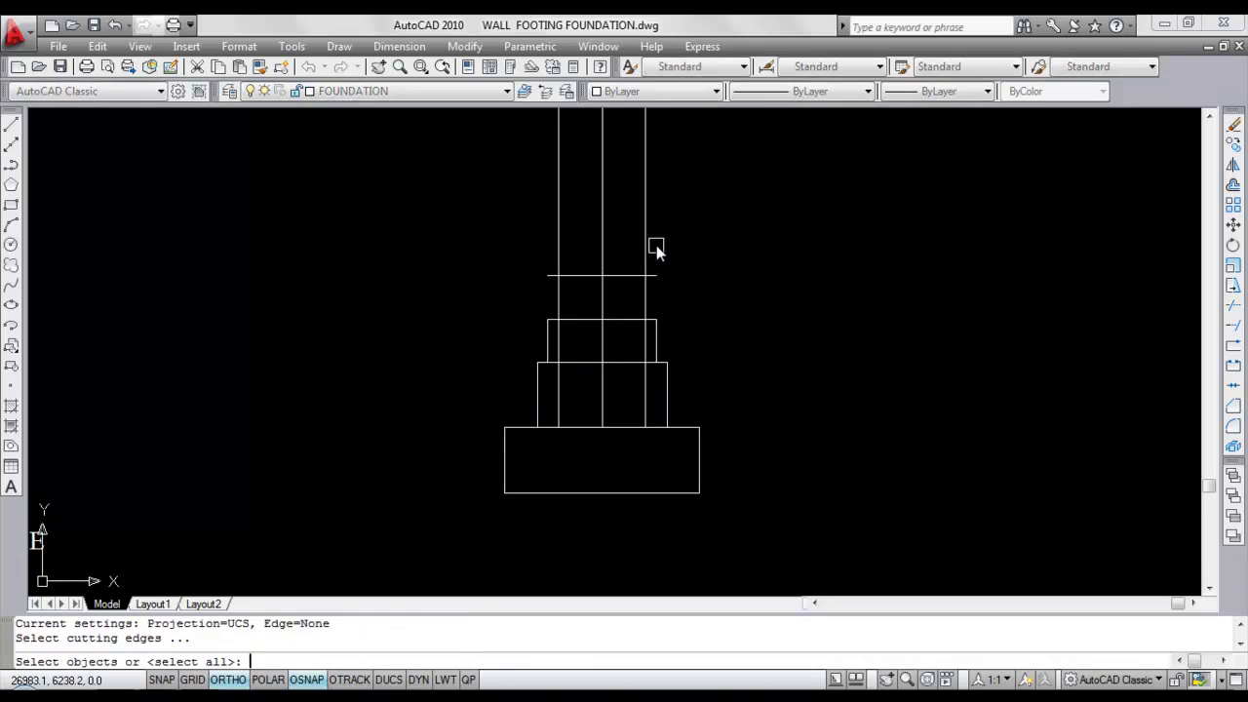
key(Return)
click(645, 254)
click(558, 257)
click(549, 256)
click(577, 261)
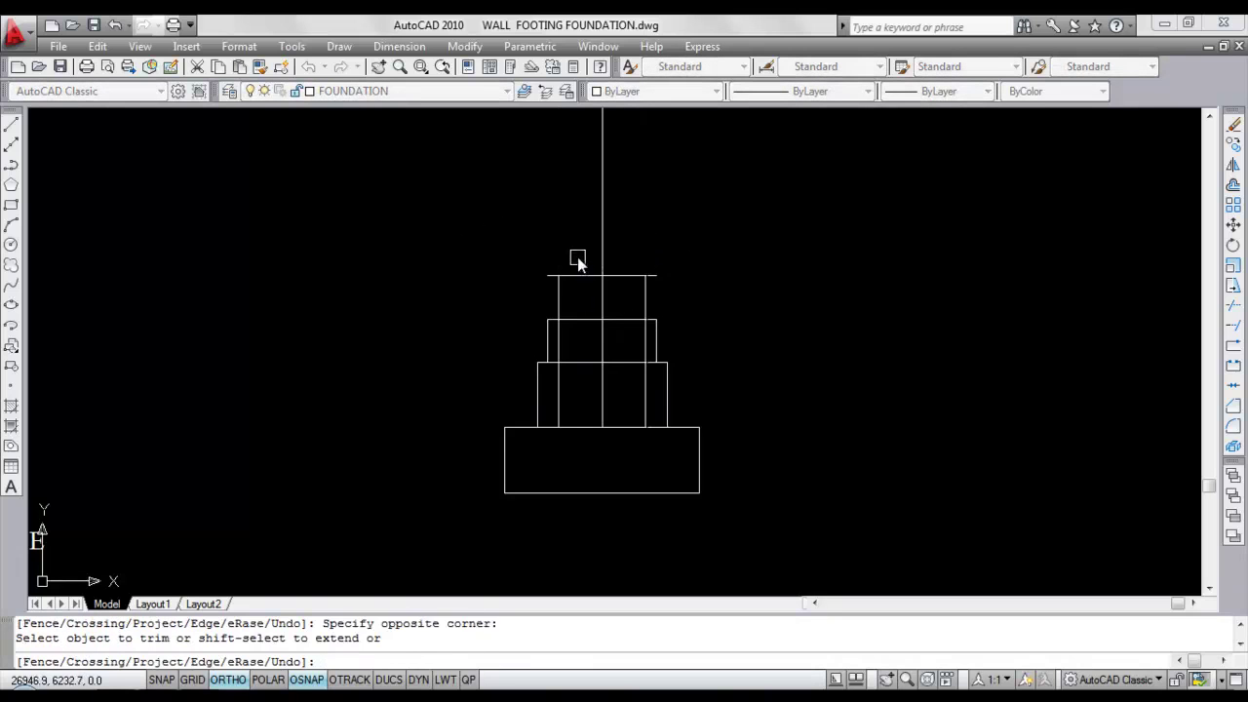
click(546, 275)
click(655, 276)
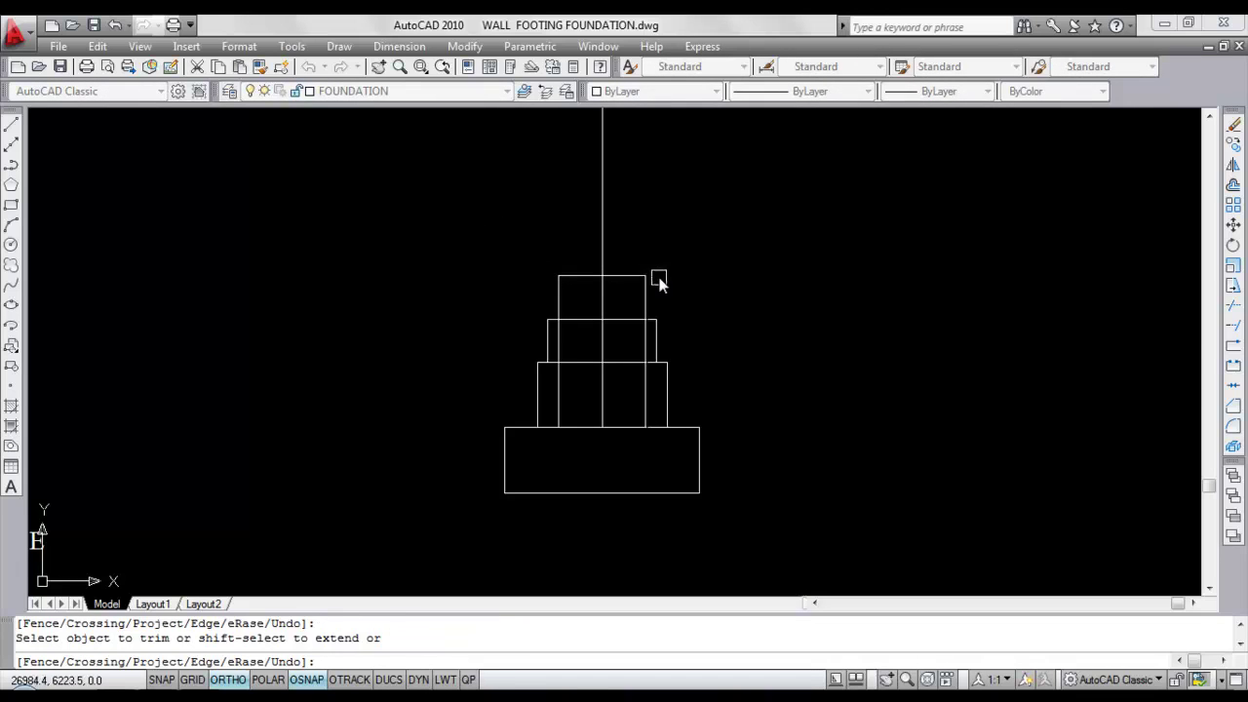
key(Escape)
Trim the wall side lines below the second footing's top edge, using that edge as the cutting edge.
text(tr)
key(Return)
click(614, 319)
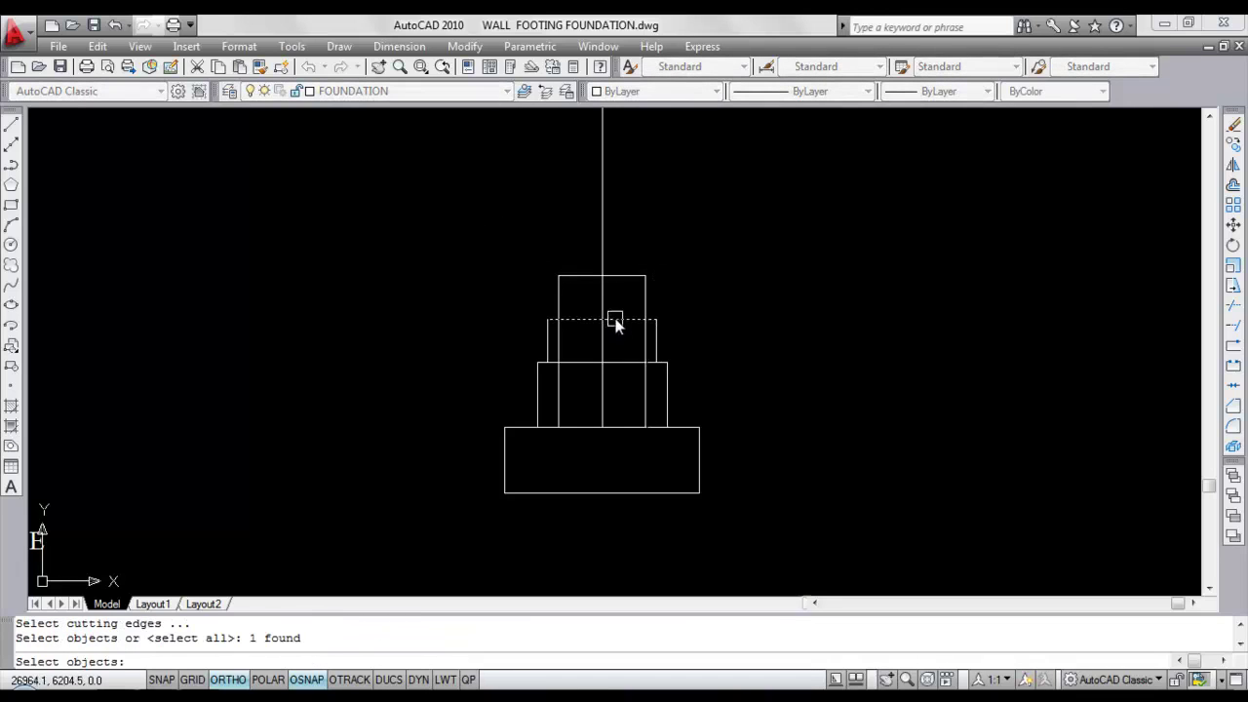
key(Return)
click(645, 395)
click(558, 395)
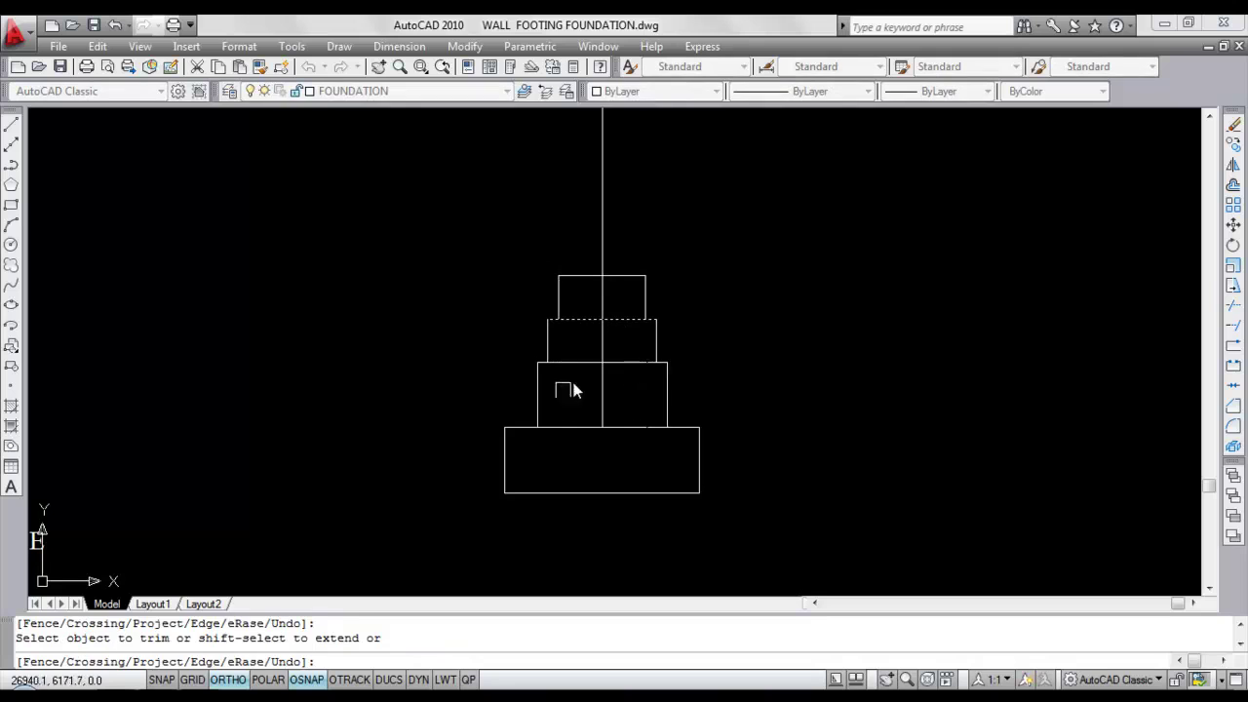
key(Escape)
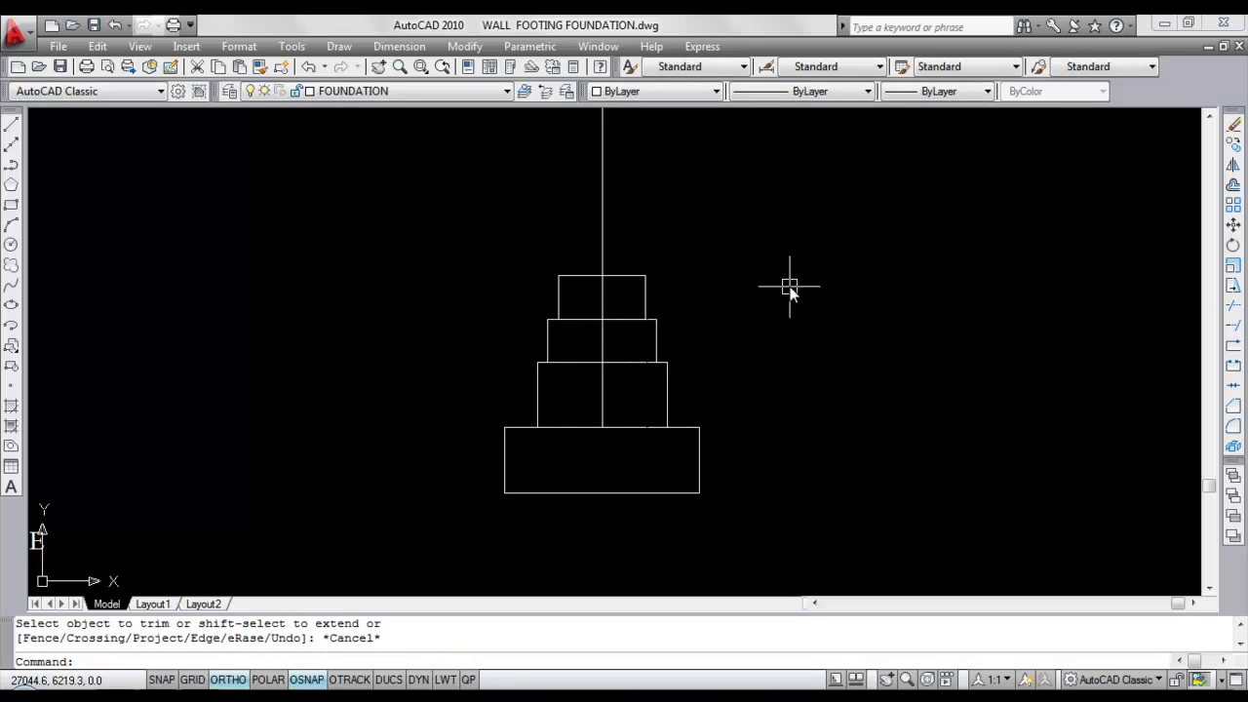
Draw a horizontal line about 122 long outward from the wall block's top right corner for the ground level.
text(l)
key(Return)
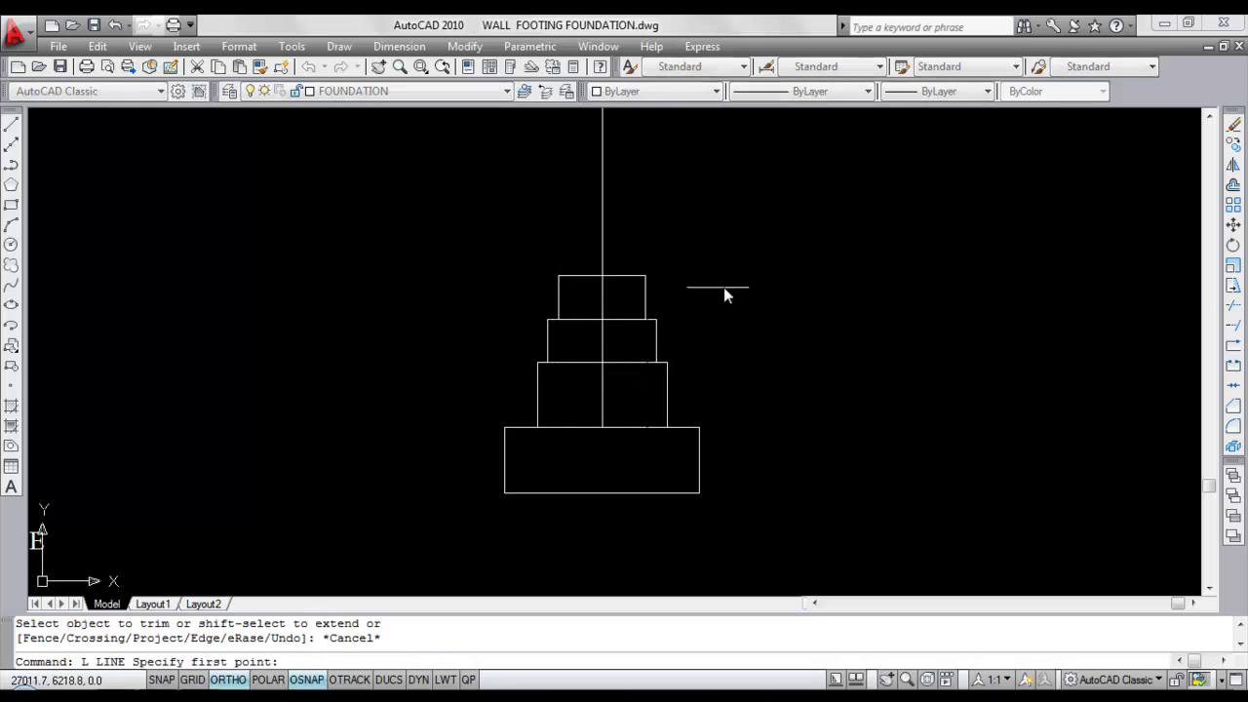
click(646, 276)
click(909, 276)
key(Escape)
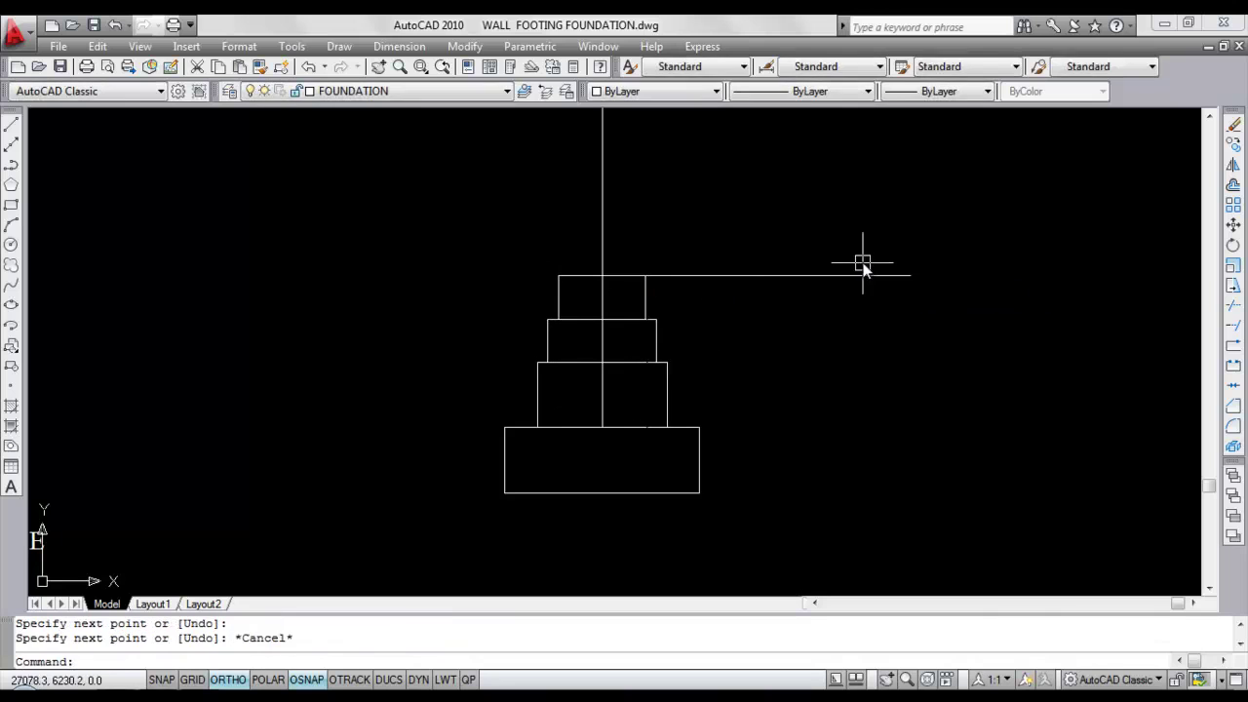
Give the ground level line the DASHED linetype with a linetype scale of 20.
drag(859, 293, 808, 182)
click(807, 91)
click(815, 203)
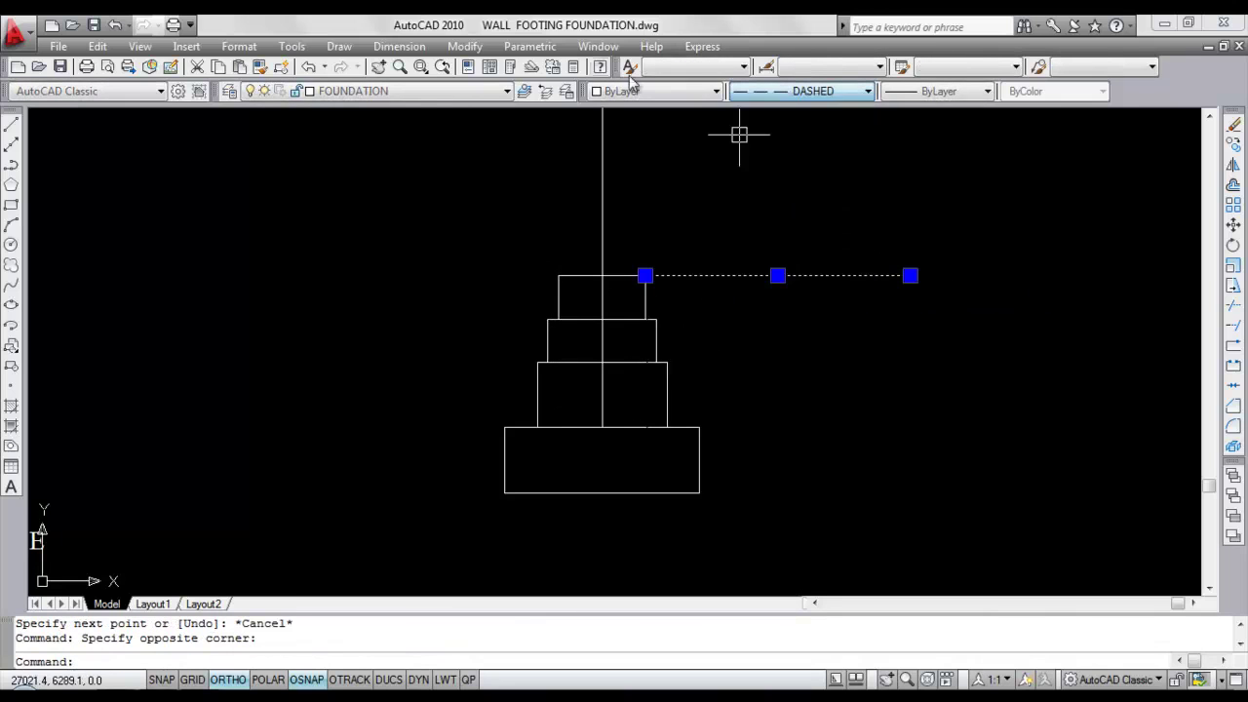
right_click(854, 274)
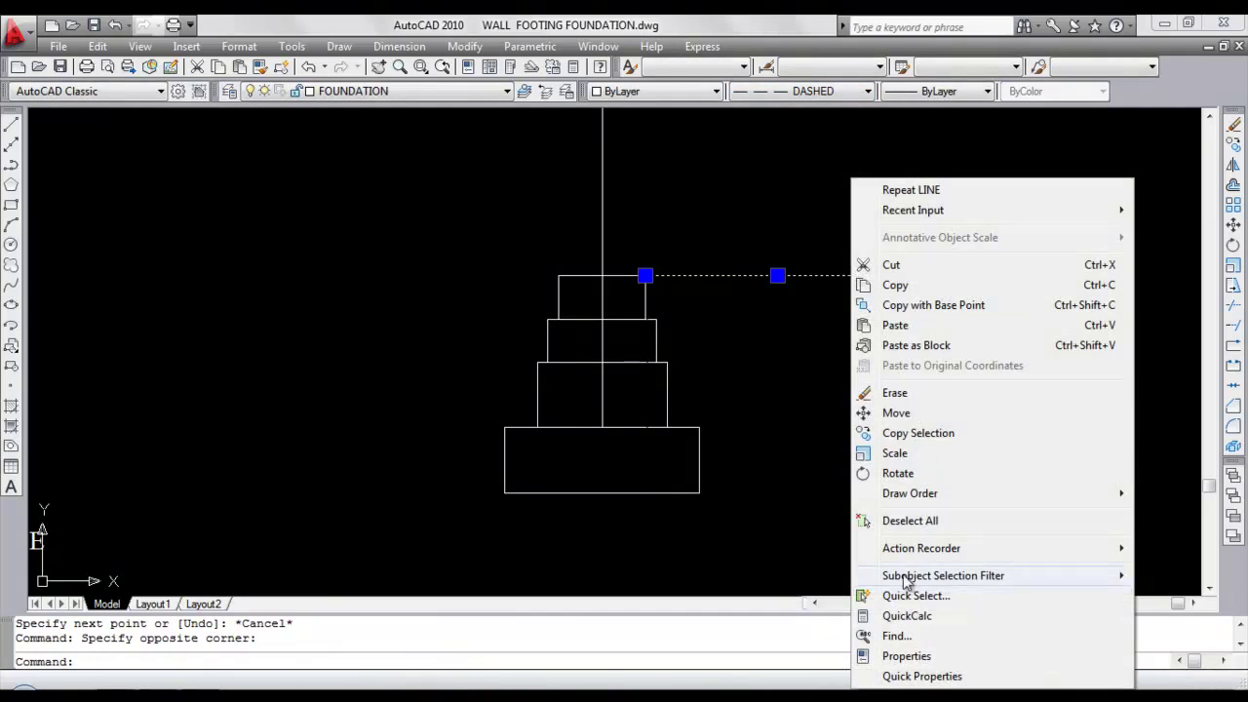
click(907, 653)
click(127, 174)
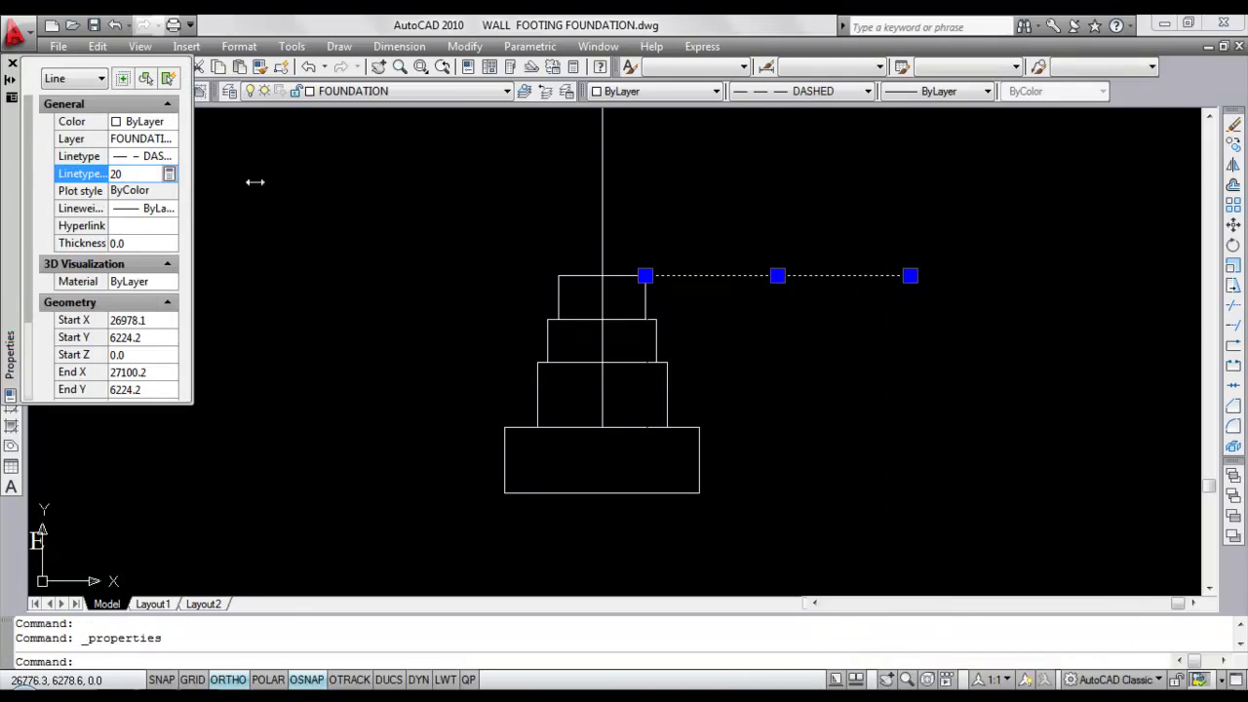
text(20)
key(Return)
click(11, 64)
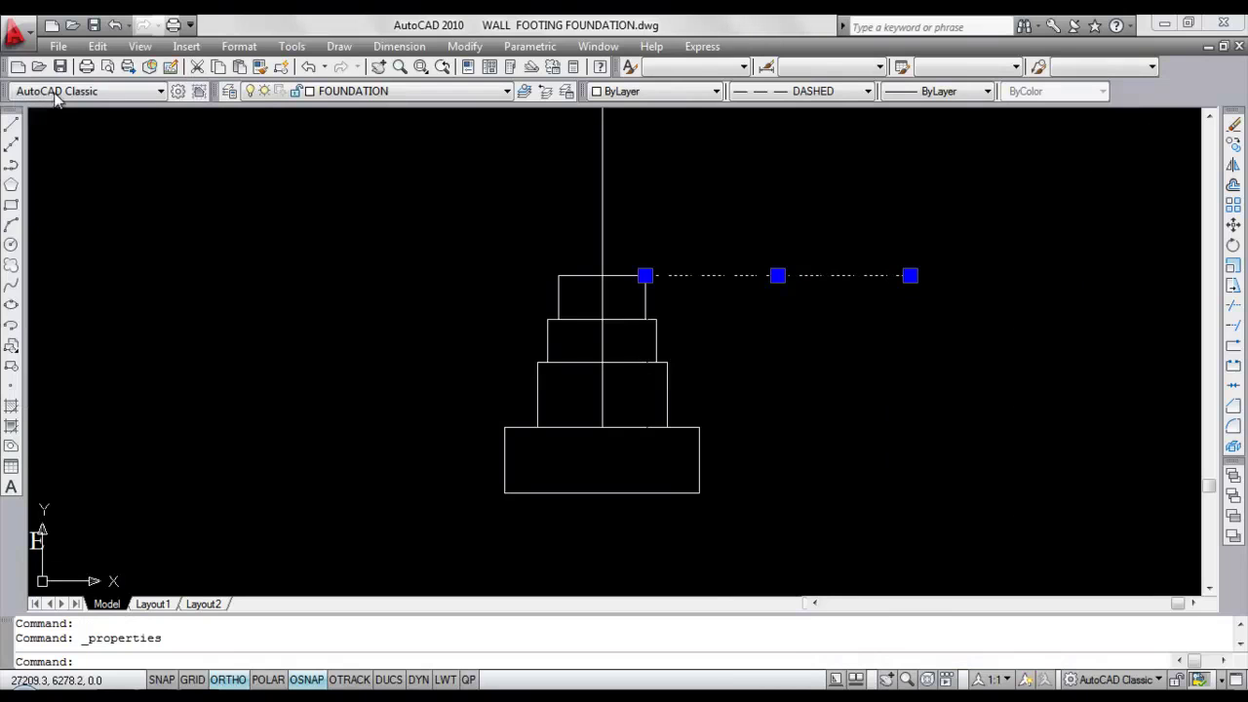
key(Escape)
Copy the GROUND LEVEL (G.L.) text from the reference drawing and paste it just above the dashed line with object snap off.
scroll(822, 307, down, 3)
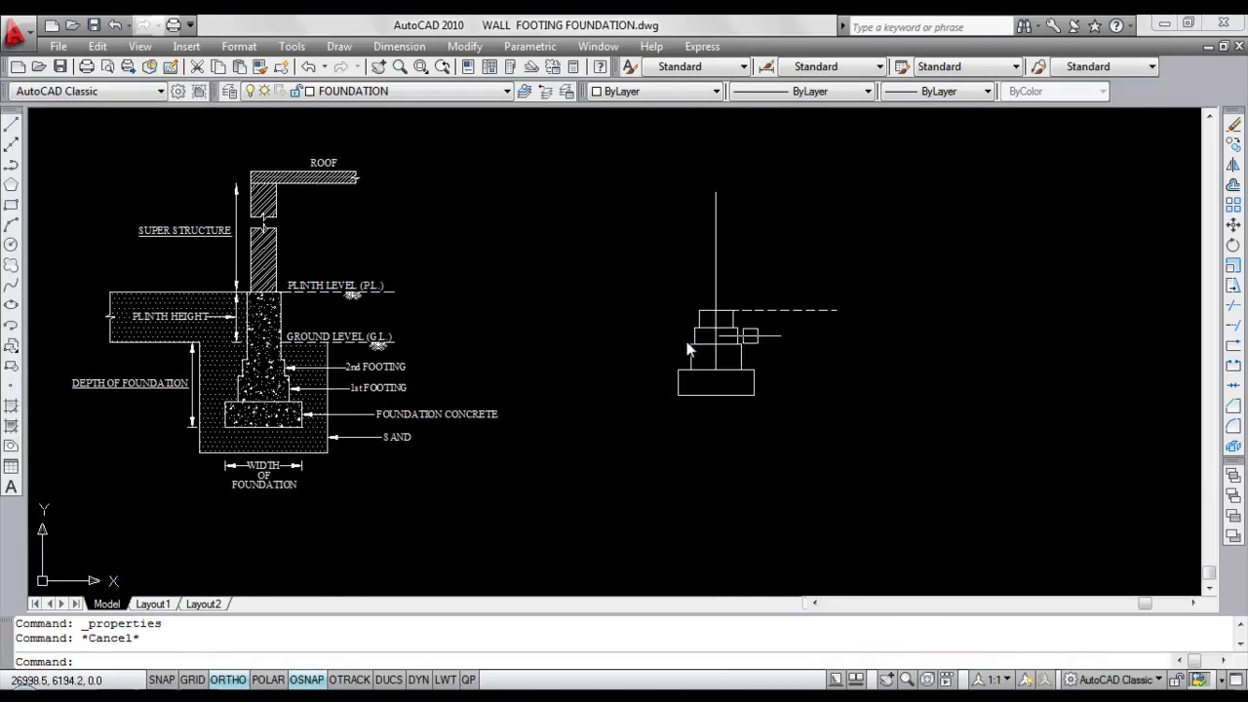
scroll(331, 381, up, 3)
click(331, 376)
key(ctrl+c)
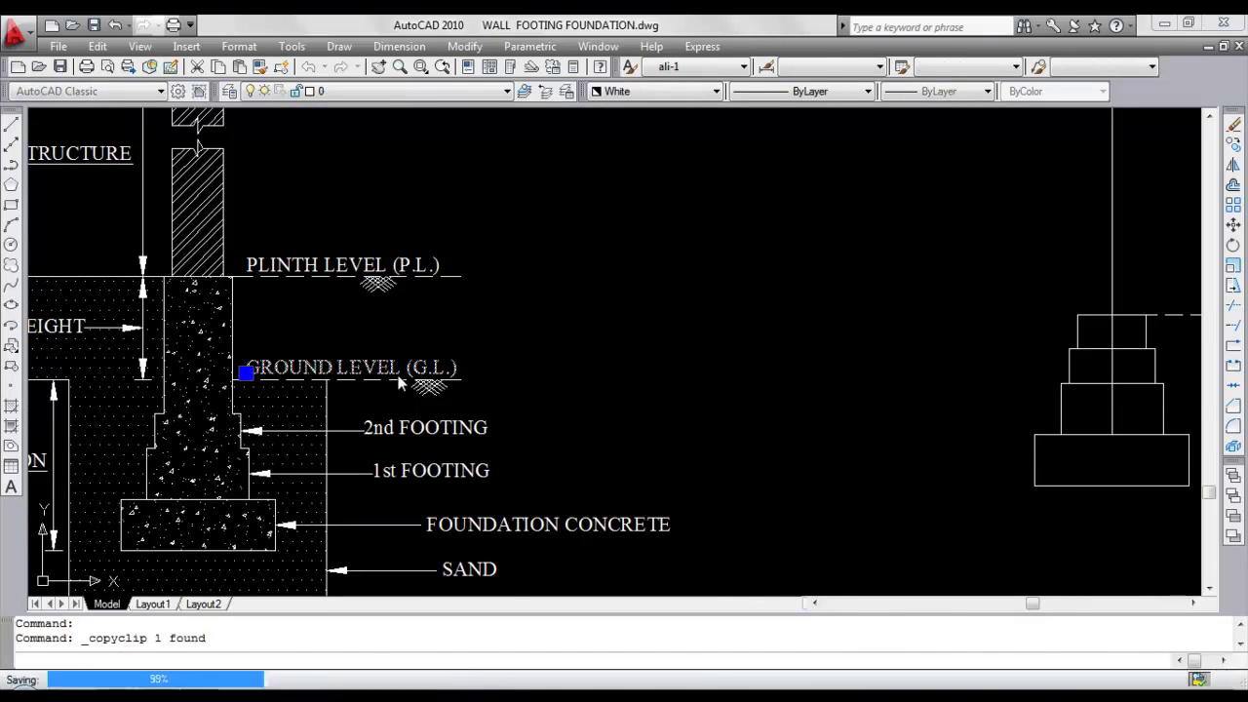
key(ctrl+v)
scroll(190, 323, down, 6)
scroll(488, 318, up, 10)
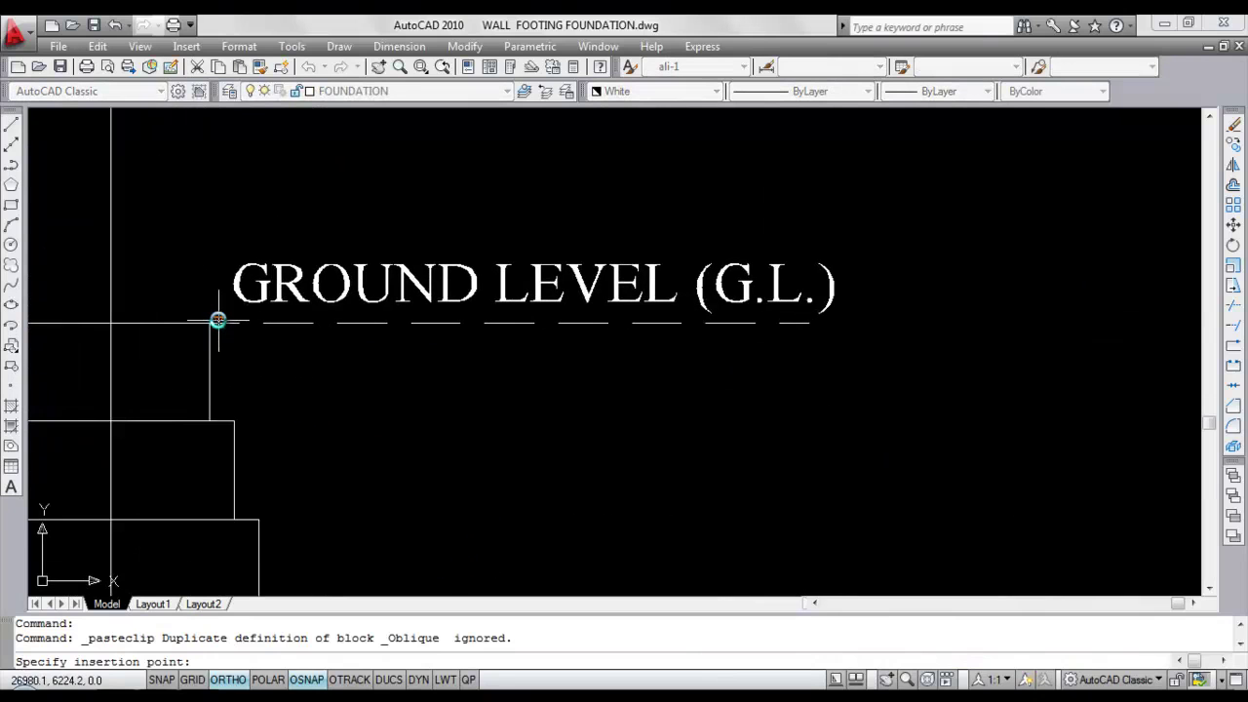
key(F3)
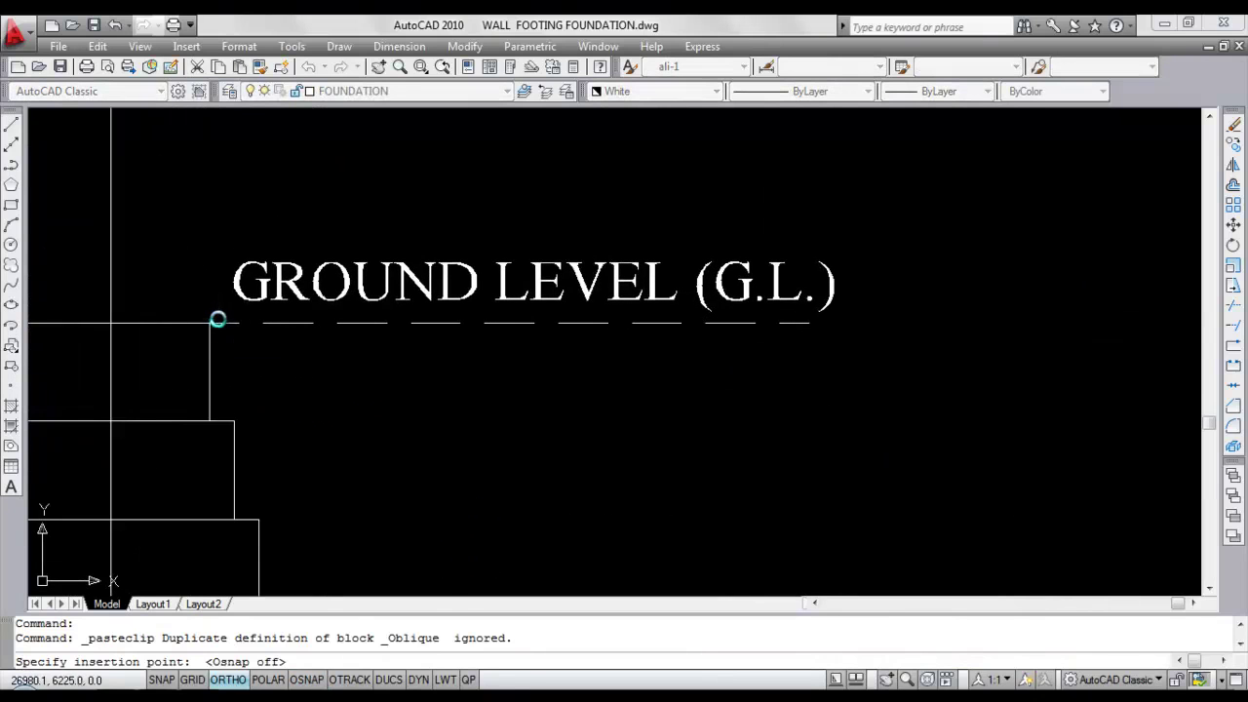
click(218, 318)
scroll(766, 322, down, 4)
middle_drag(573, 343, 633, 381)
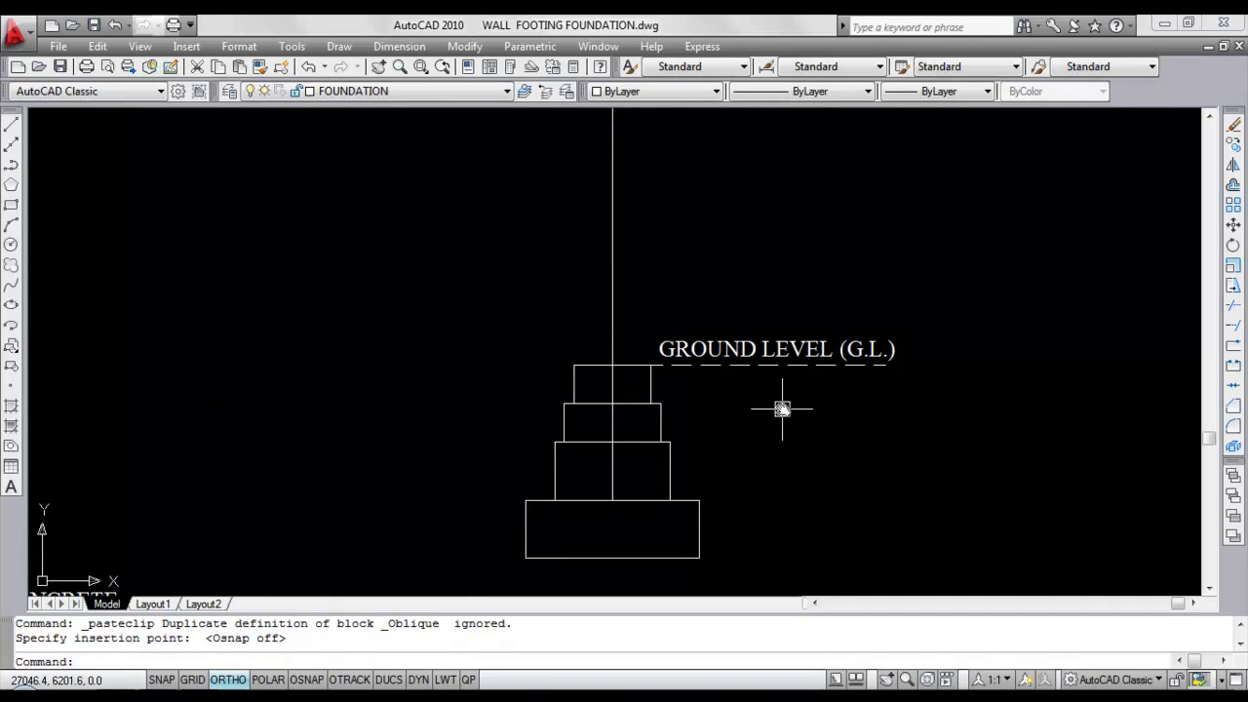
Offset the wall block's top edge at ground level 60 upward to mark the plinth level.
text(o)
key(Return)
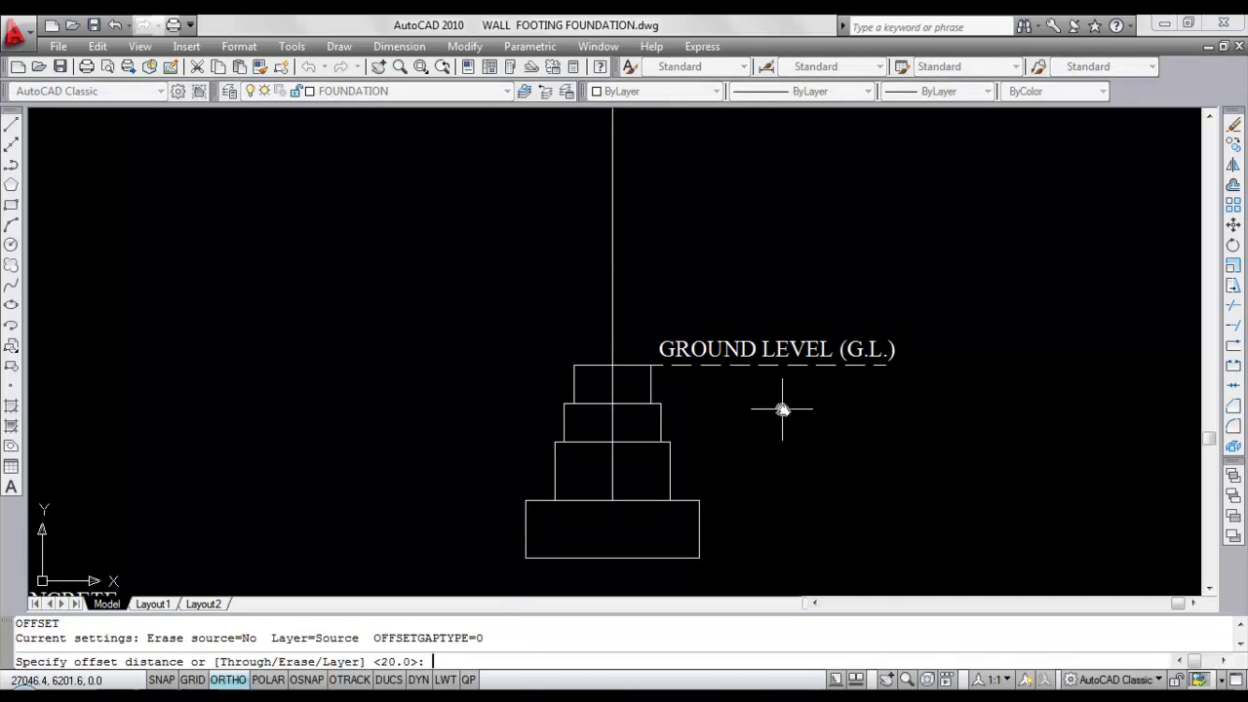
text(60)
key(Return)
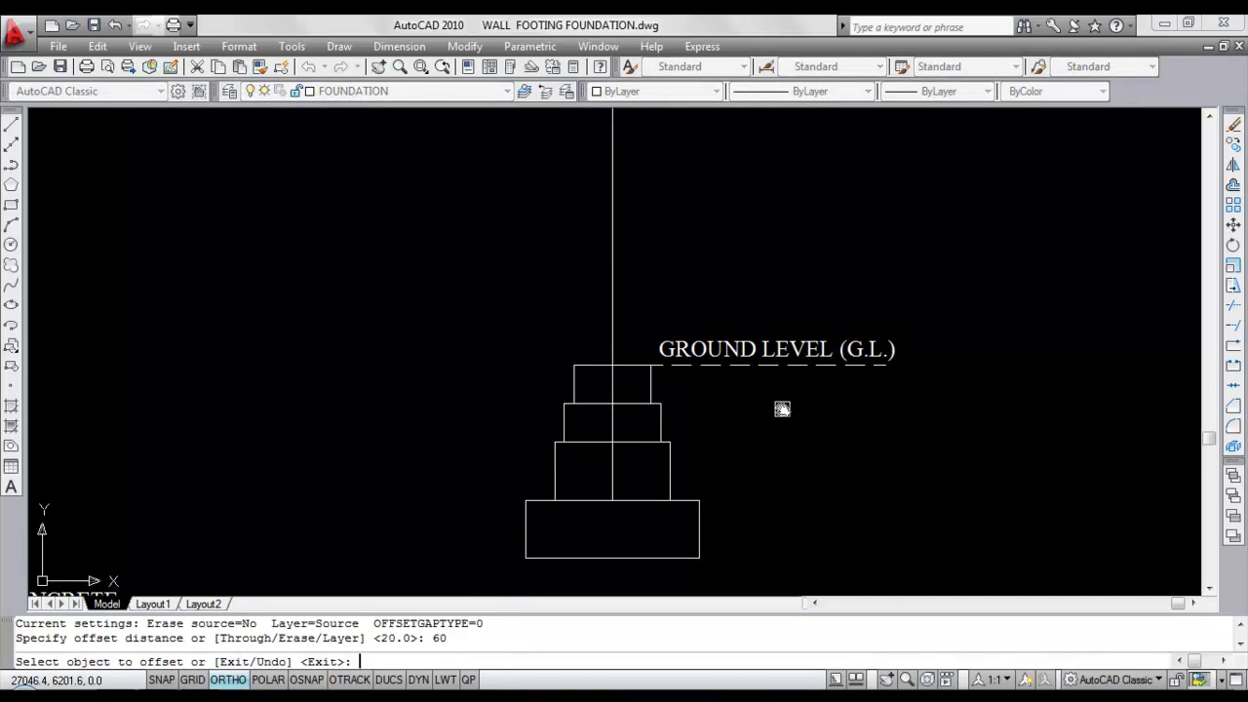
click(622, 363)
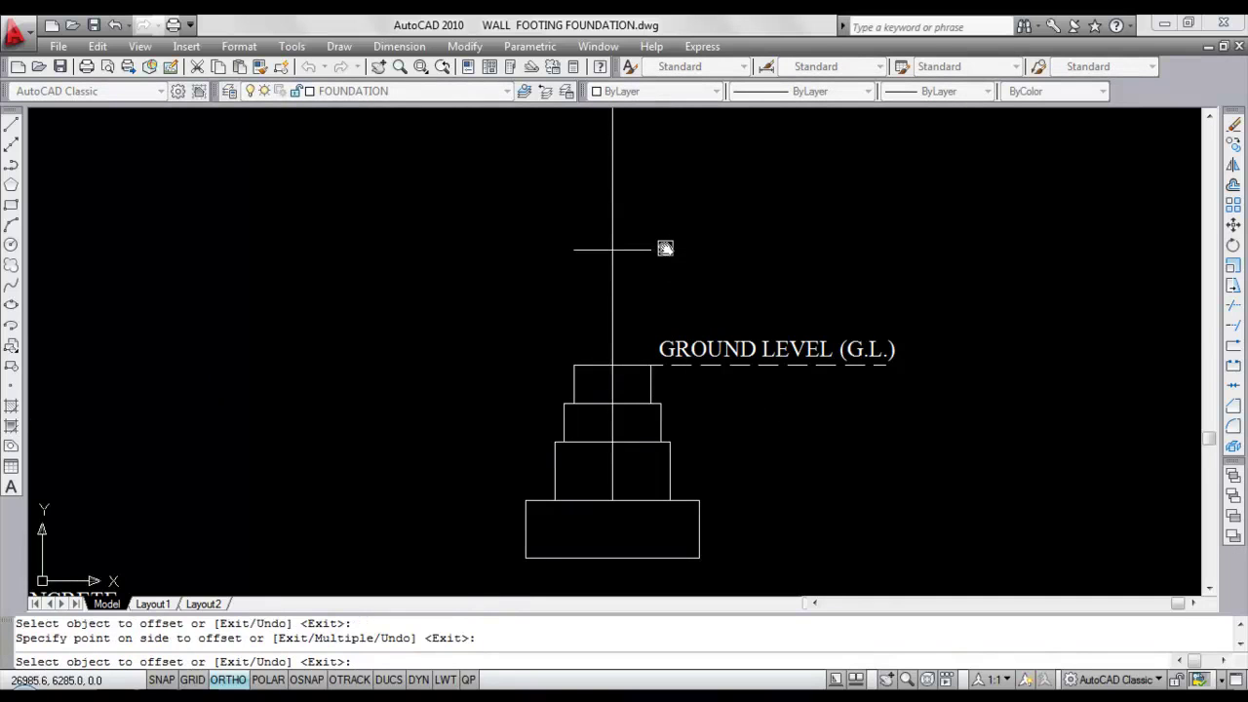
key(Escape)
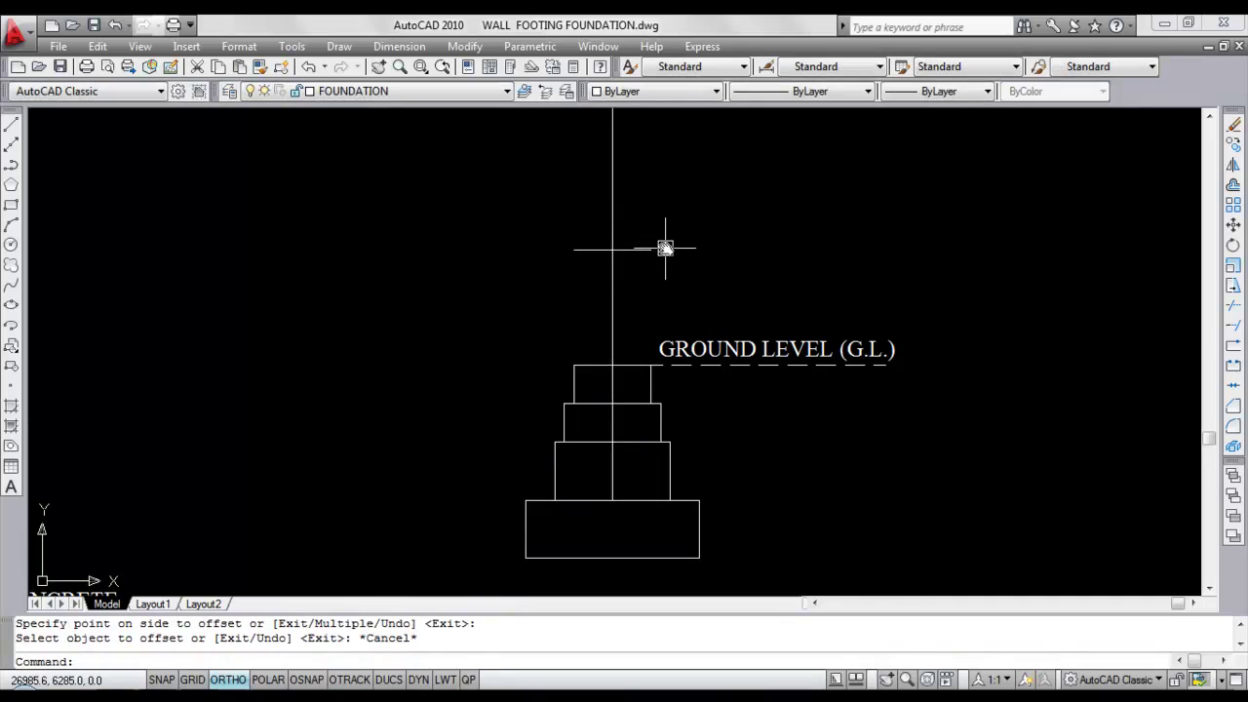
Extend both wall side lines from ground level up to the new plinth level line.
text(EX)
key(Return)
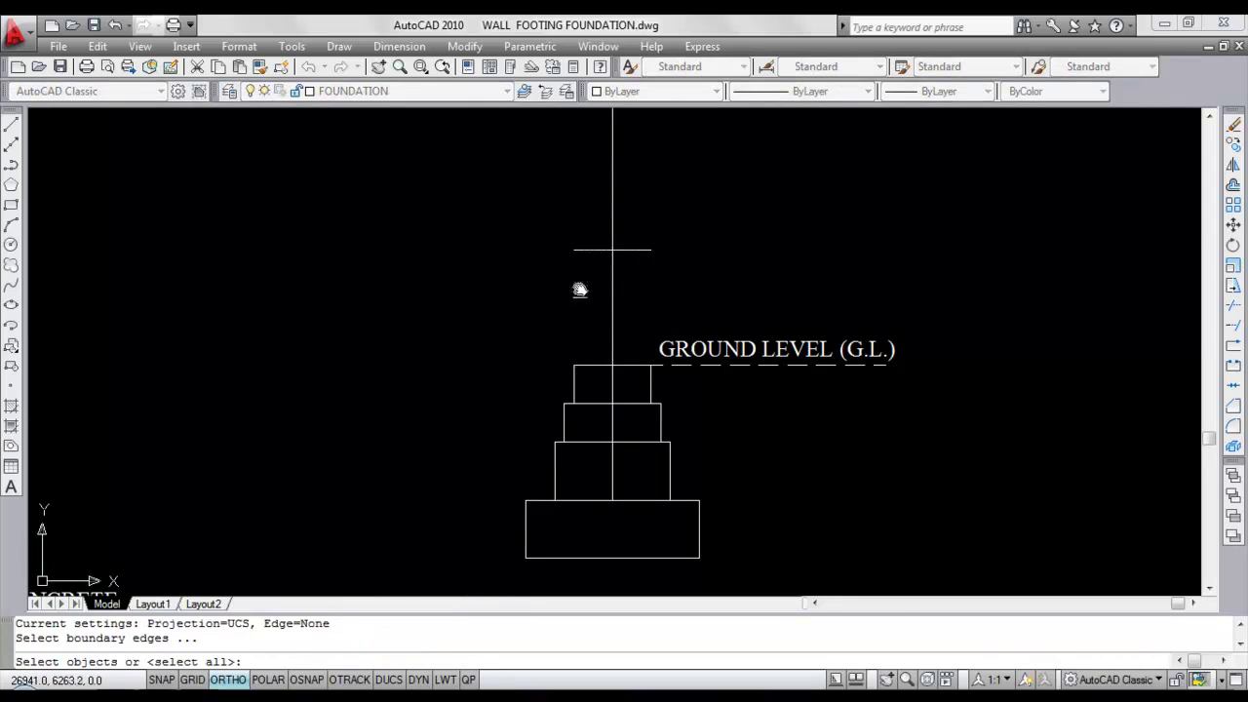
click(578, 251)
key(Return)
click(574, 381)
click(651, 378)
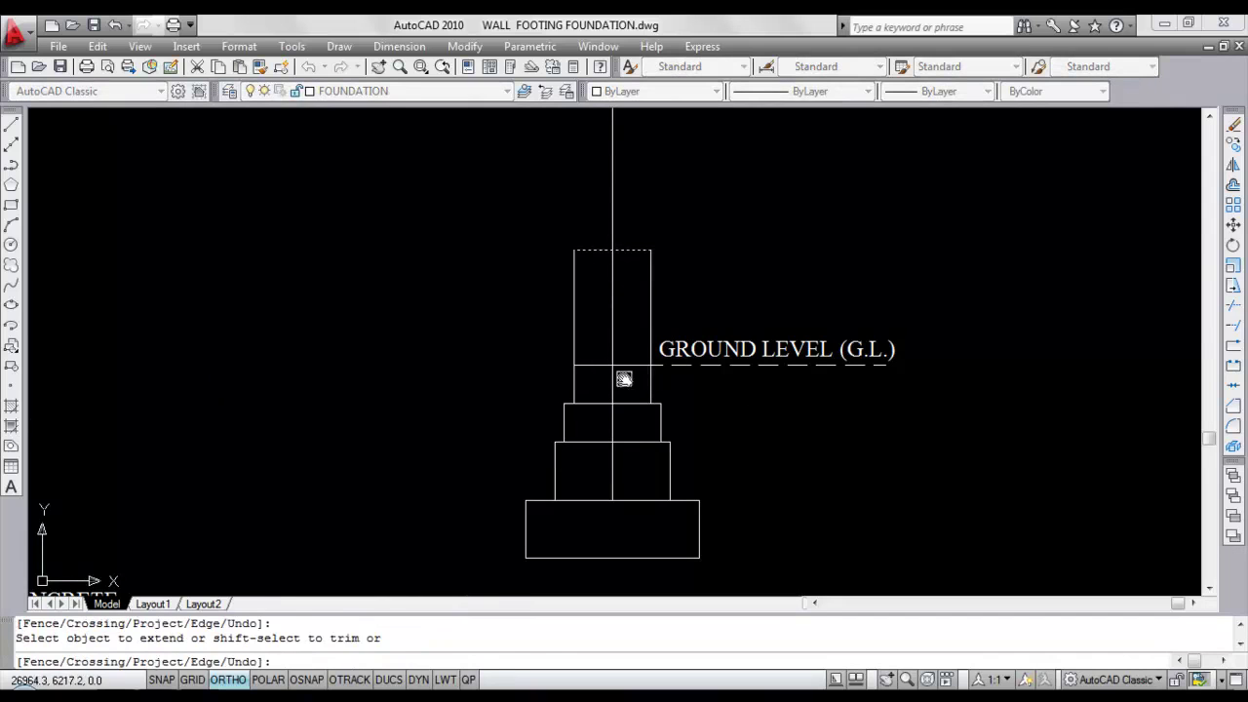
Copy the dashed ground level line and its label from the wall's ground level corner up to the plinth wall's upper right corner.
key(Escape)
middle_drag(653, 329, 654, 353)
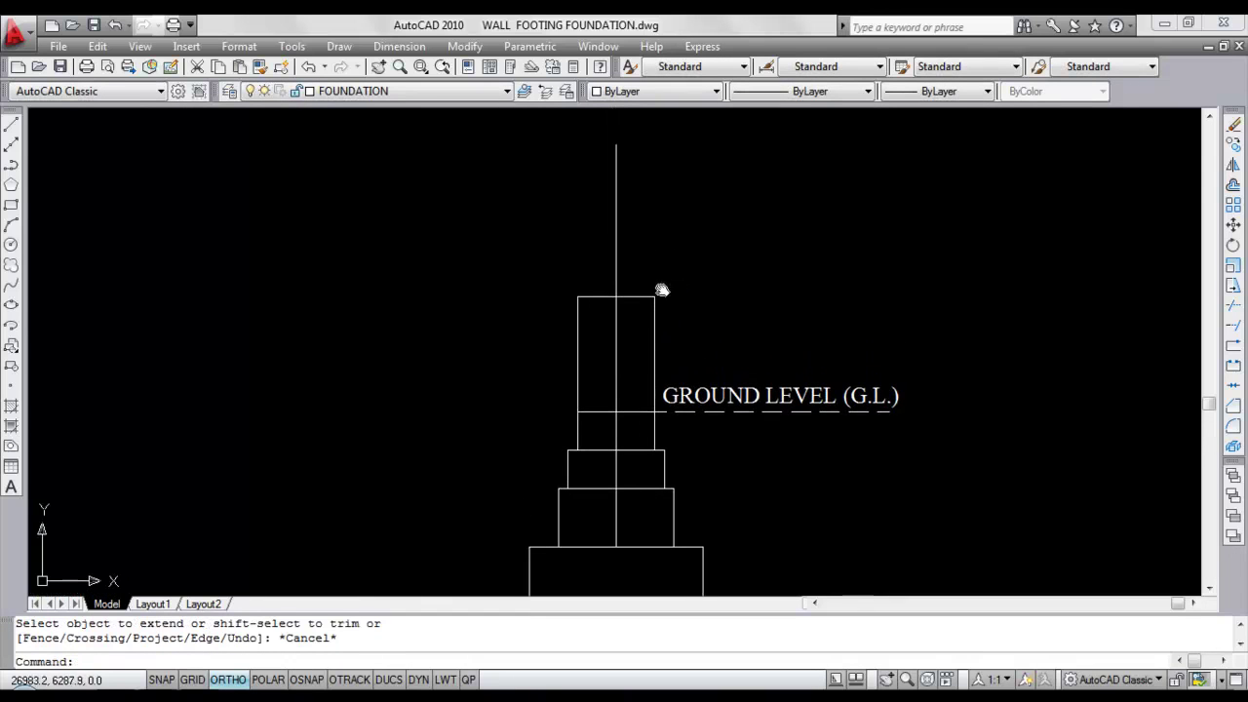
click(808, 477)
click(741, 344)
text(C)
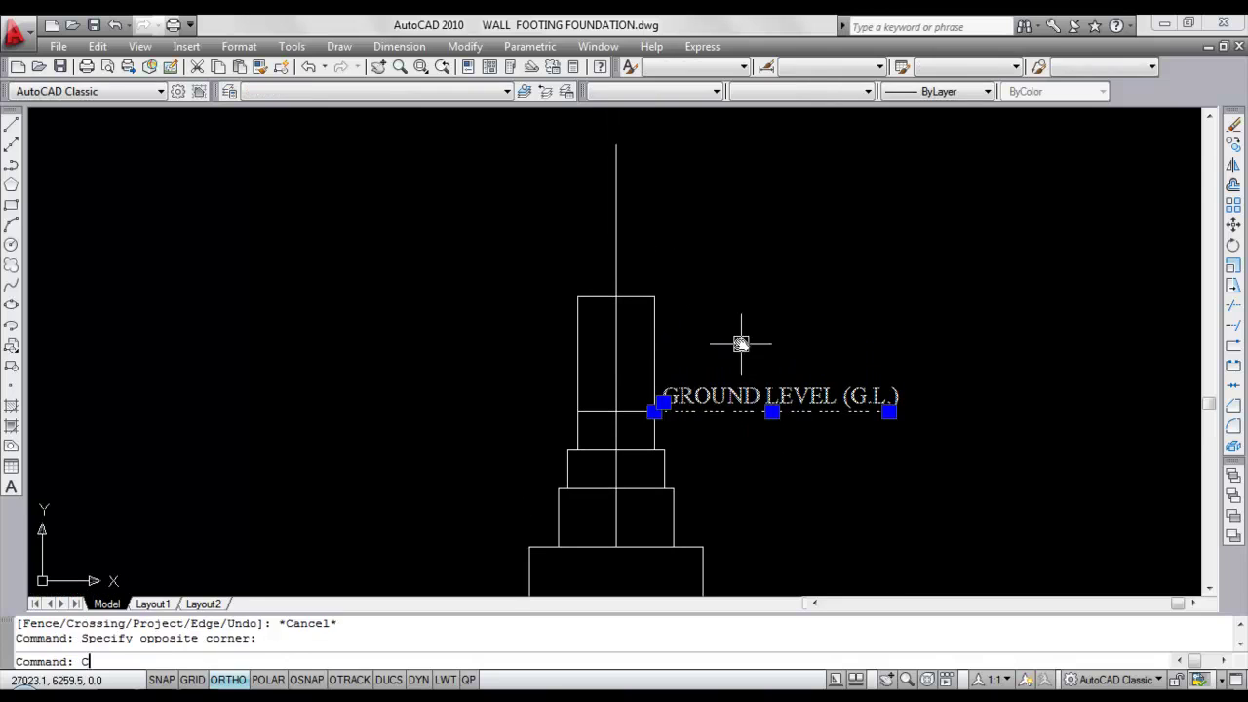
text(O)
key(Return)
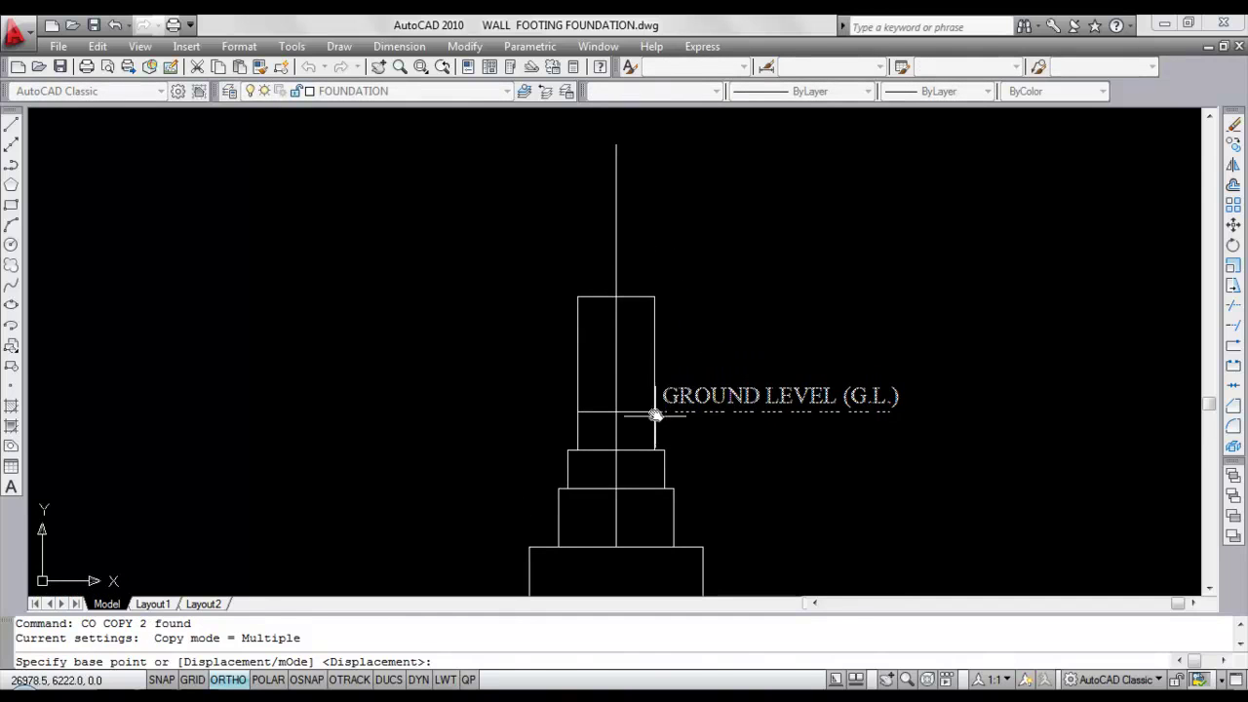
key(F3)
click(655, 415)
click(654, 301)
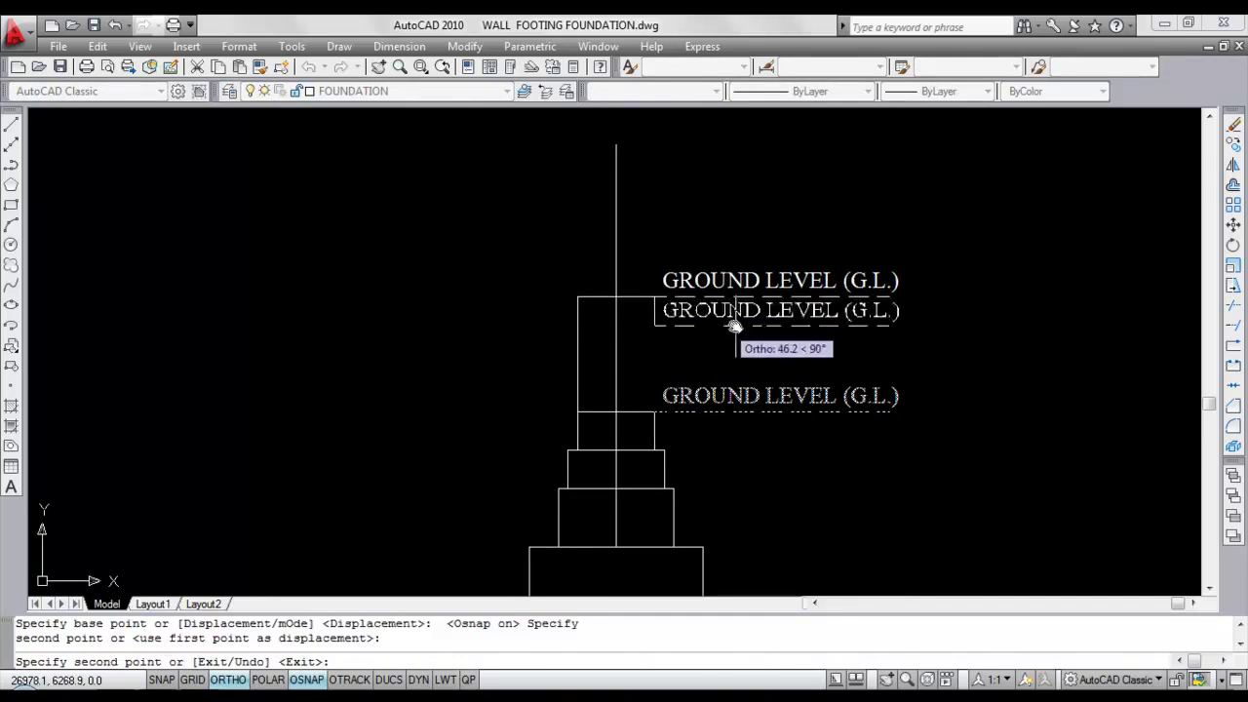
key(Escape)
Change the copied label to PLINTH LEVEL (P.L.) and save the drawing.
double_click(708, 280)
click(766, 280)
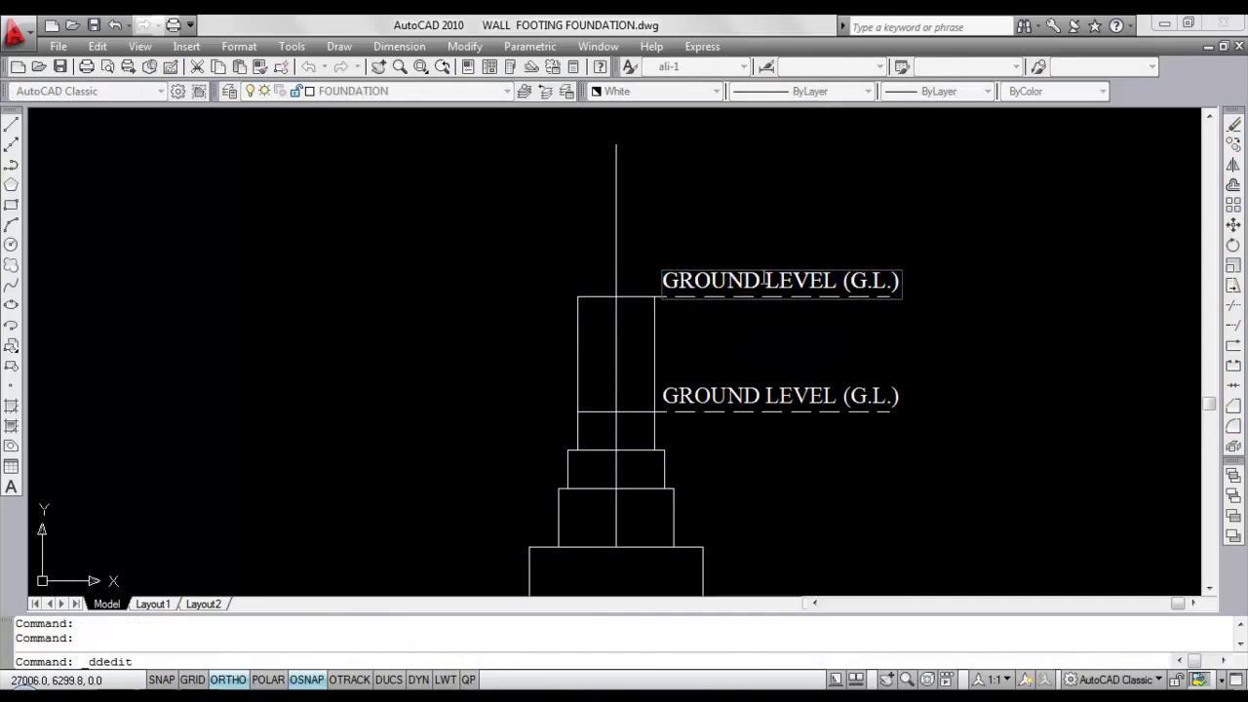
drag(765, 281, 540, 282)
text(PLIN)
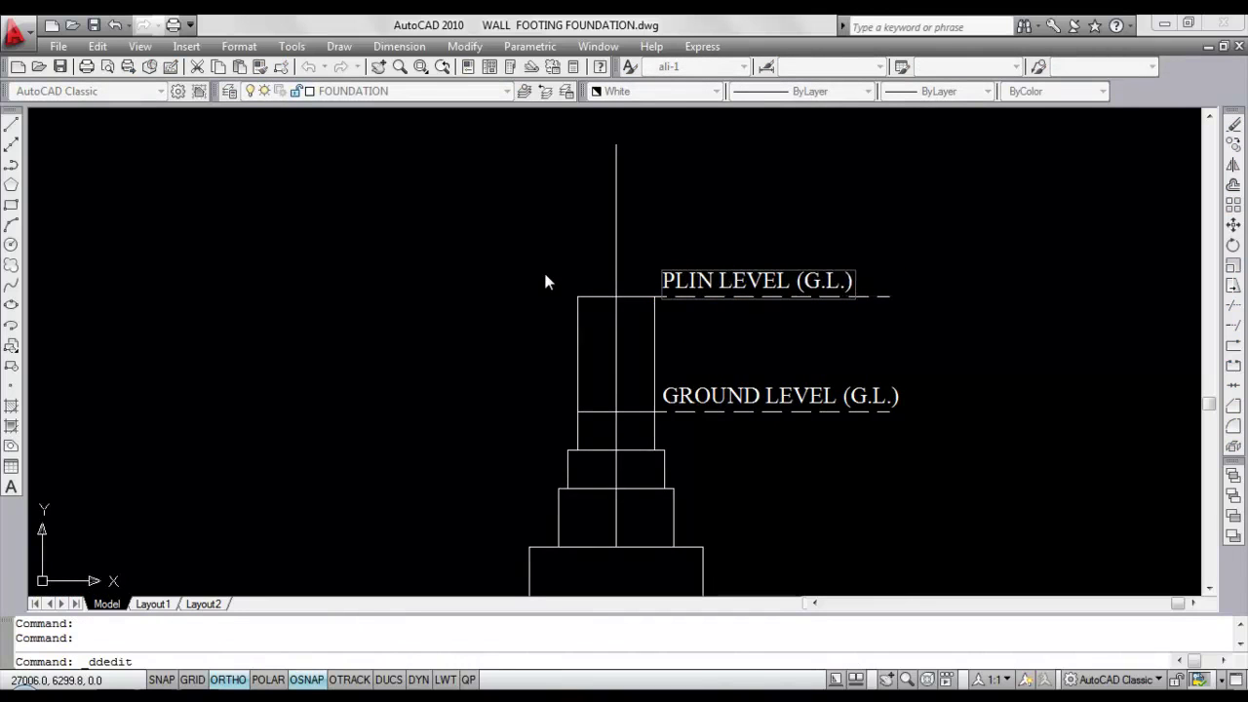
text(TH)
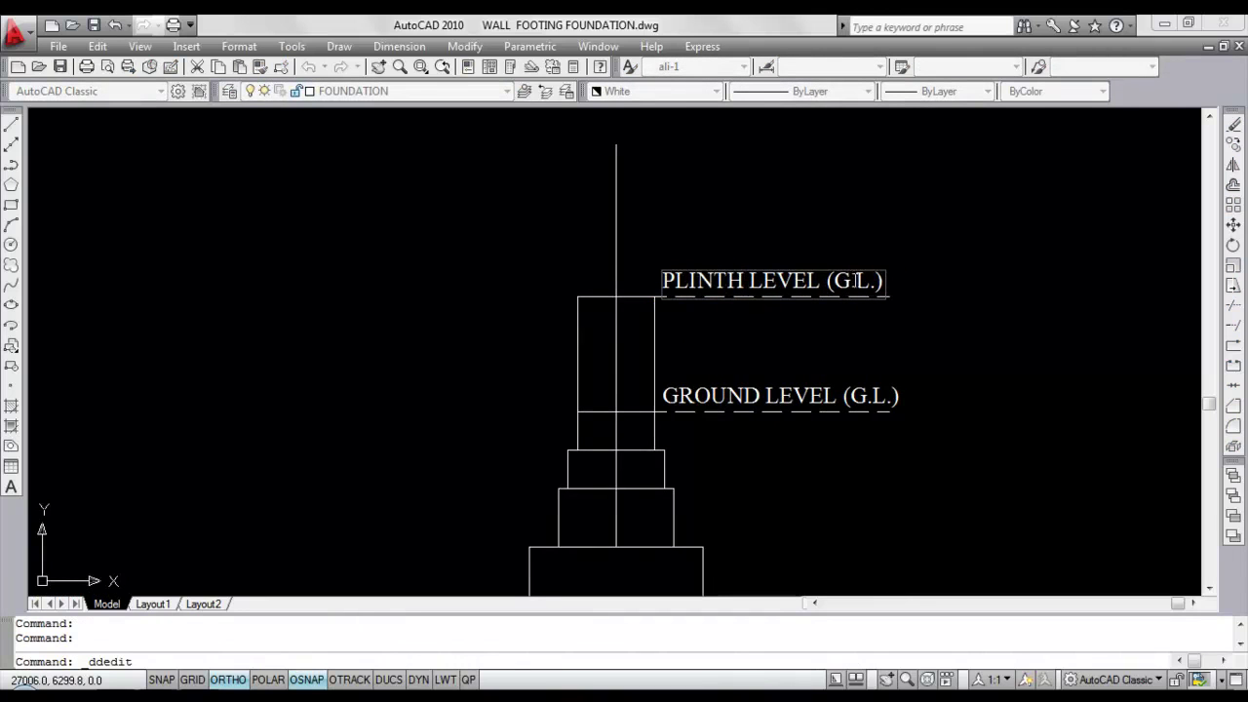
text(P)
click(898, 327)
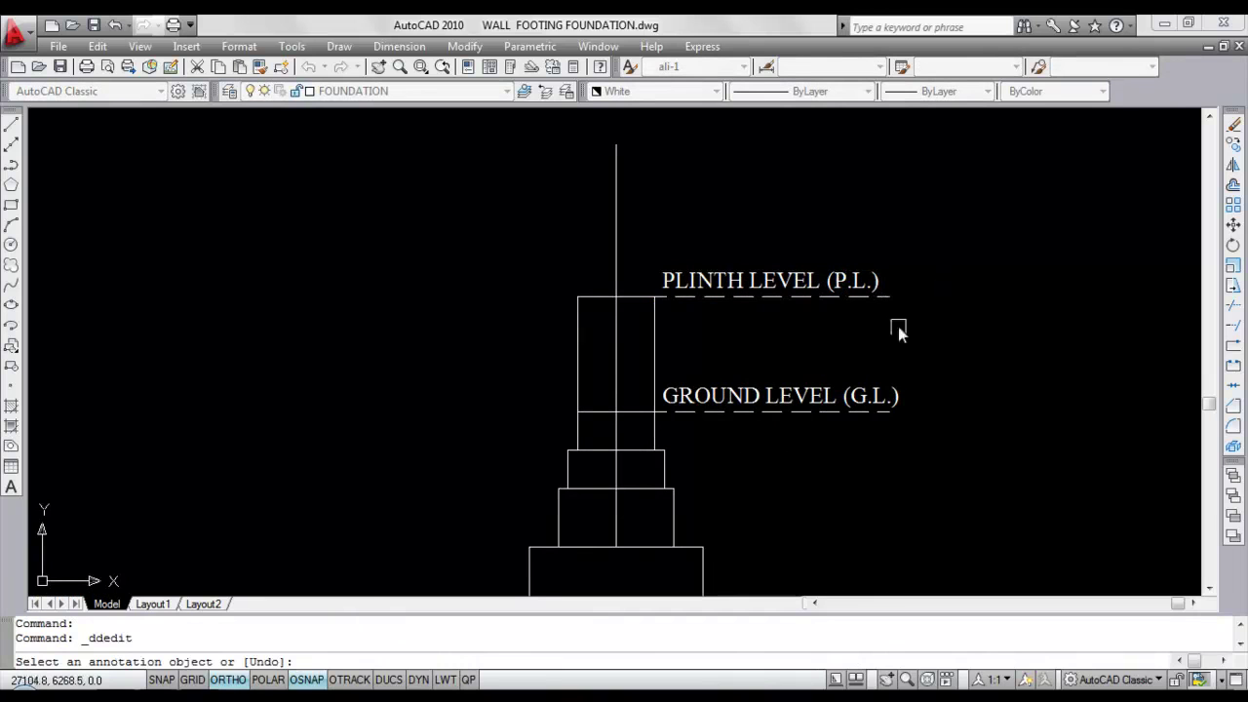
key(Escape)
key(ctrl+s)
Trim the vertical centreline below the plinth level line, using that line as the cutting edge.
scroll(856, 376, down, 2)
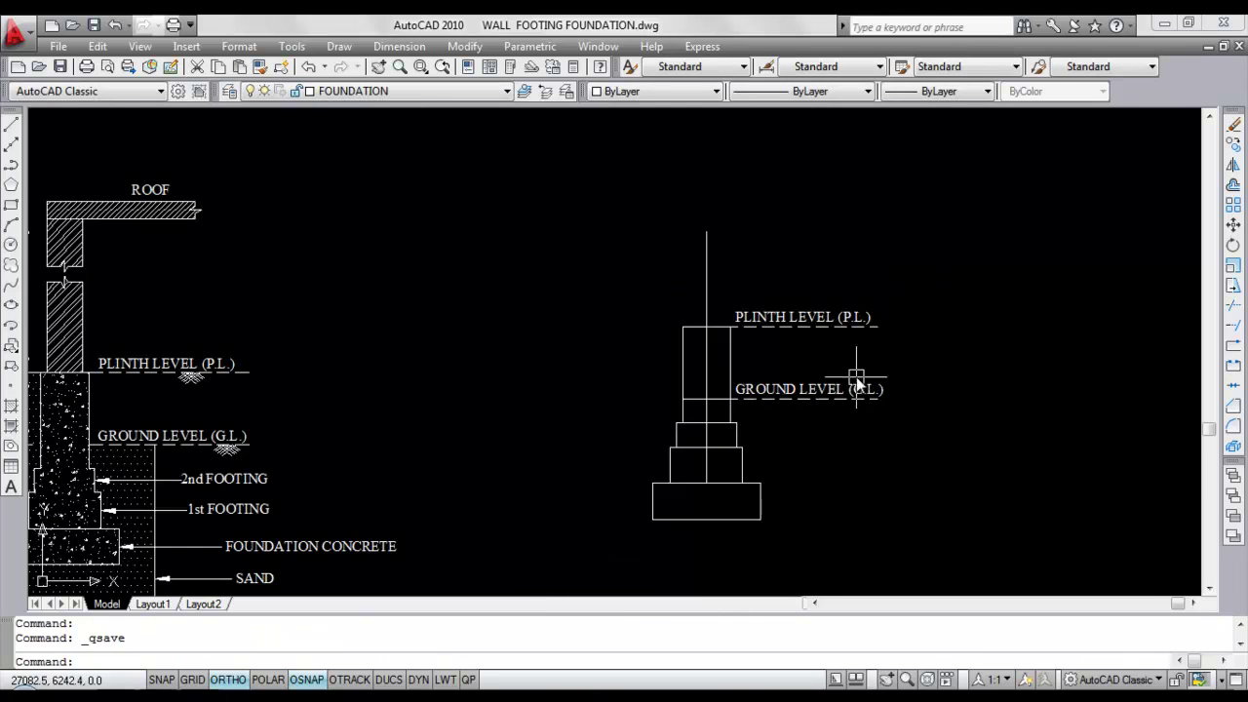
mouse_move(719, 351)
middle_down()
mouse_move(711, 407)
mouse_move(711, 353)
middle_up()
scroll(711, 407, up, 2)
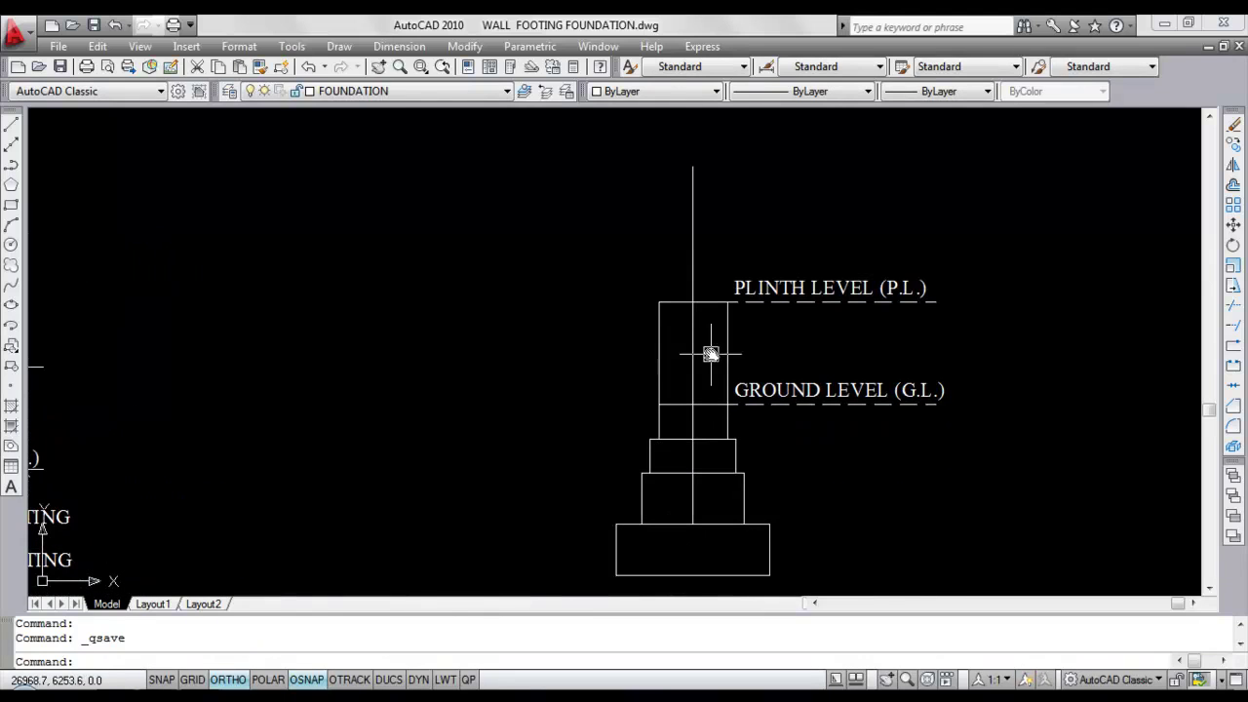
text(tr)
key(Return)
click(704, 303)
key(Return)
click(692, 327)
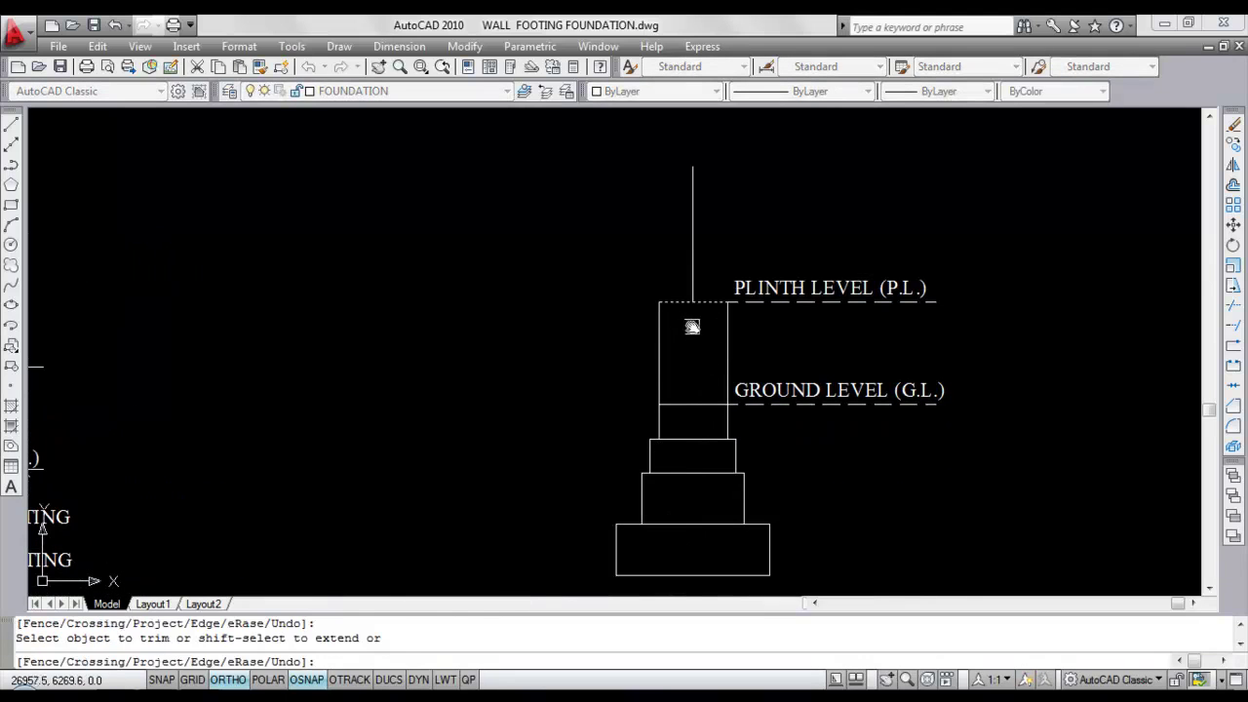
key(Escape)
Erase the solid horizontal line crossing the wall at ground level.
middle_drag(693, 282, 691, 376)
middle_drag(705, 454, 702, 405)
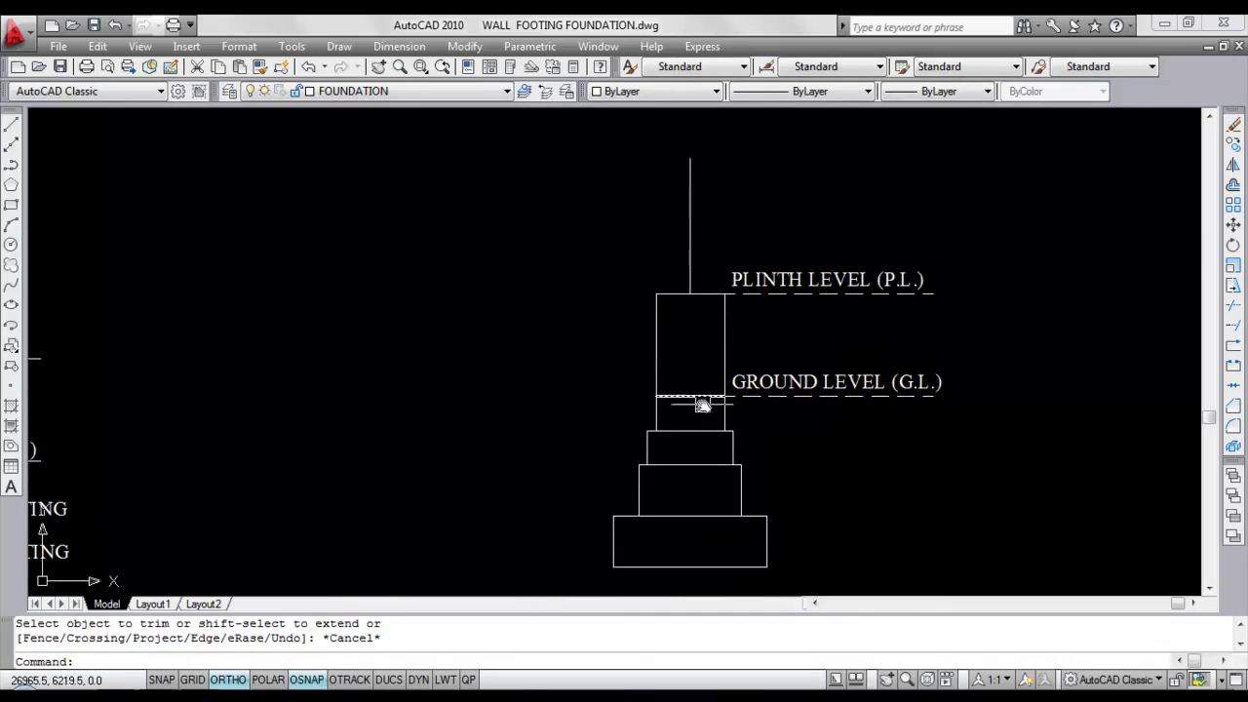
click(691, 395)
key(Delete)
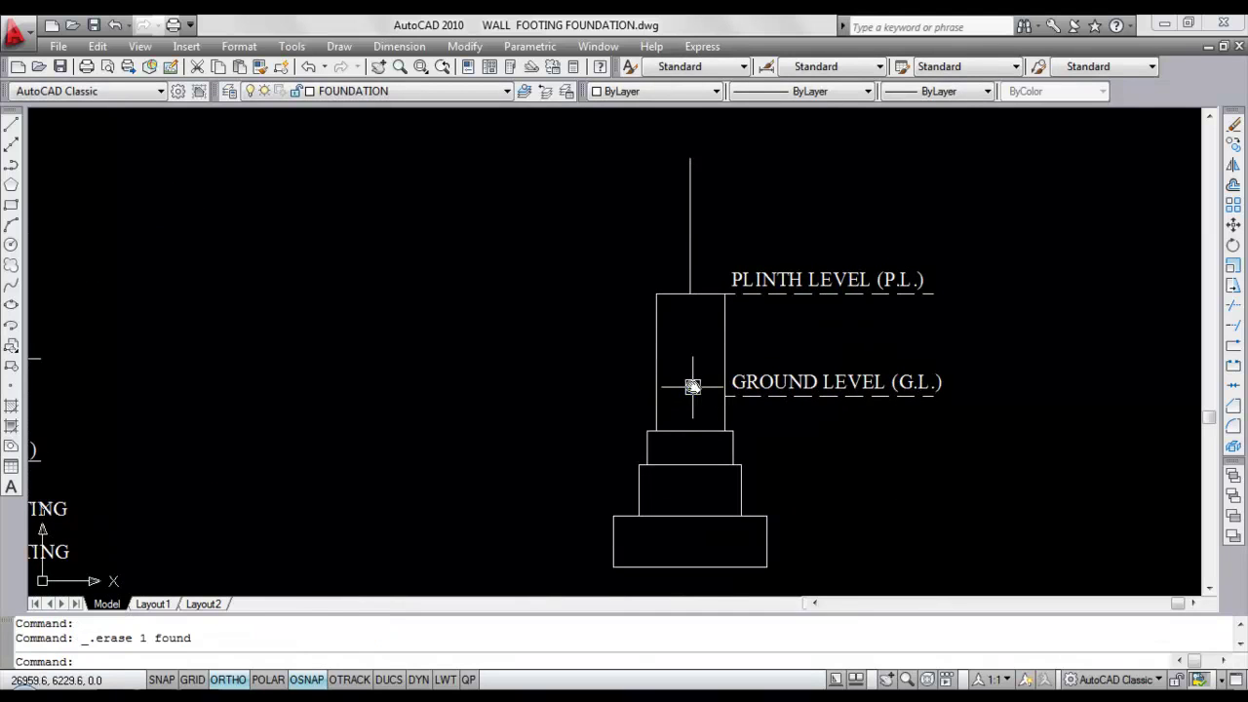
Trim the inner horizontal edges between the wall and the two upper footing steps, leaving one stepped outline.
text(tr)
key(Return)
key(Return)
click(682, 446)
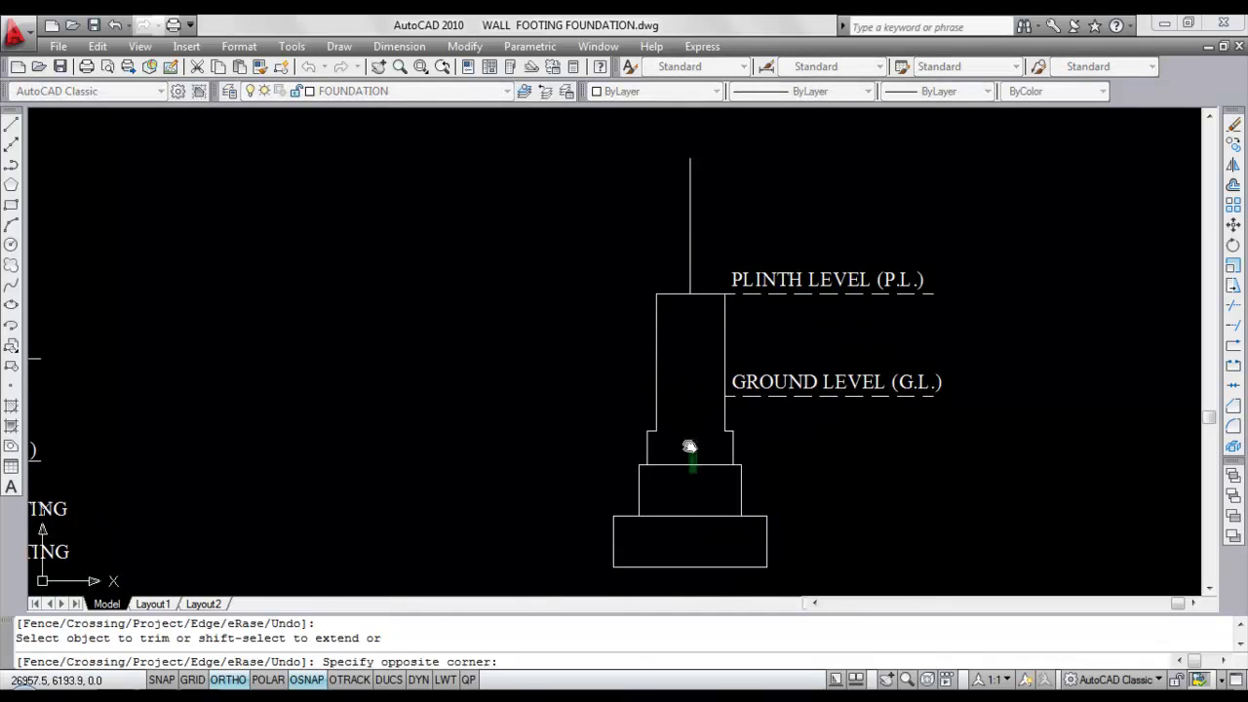
click(713, 501)
key(Escape)
Offset the centreline above plinth level 15 to each side to form the superstructure wall faces.
middle_drag(685, 356, 649, 452)
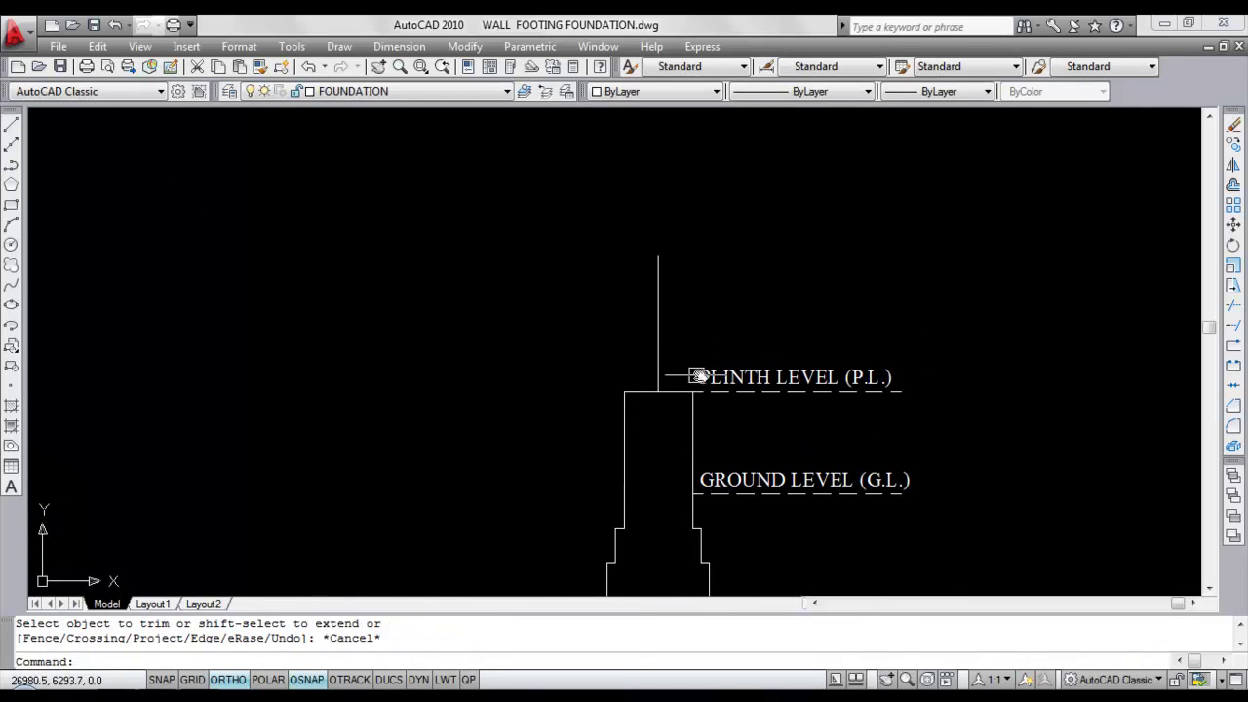
text(o)
key(Return)
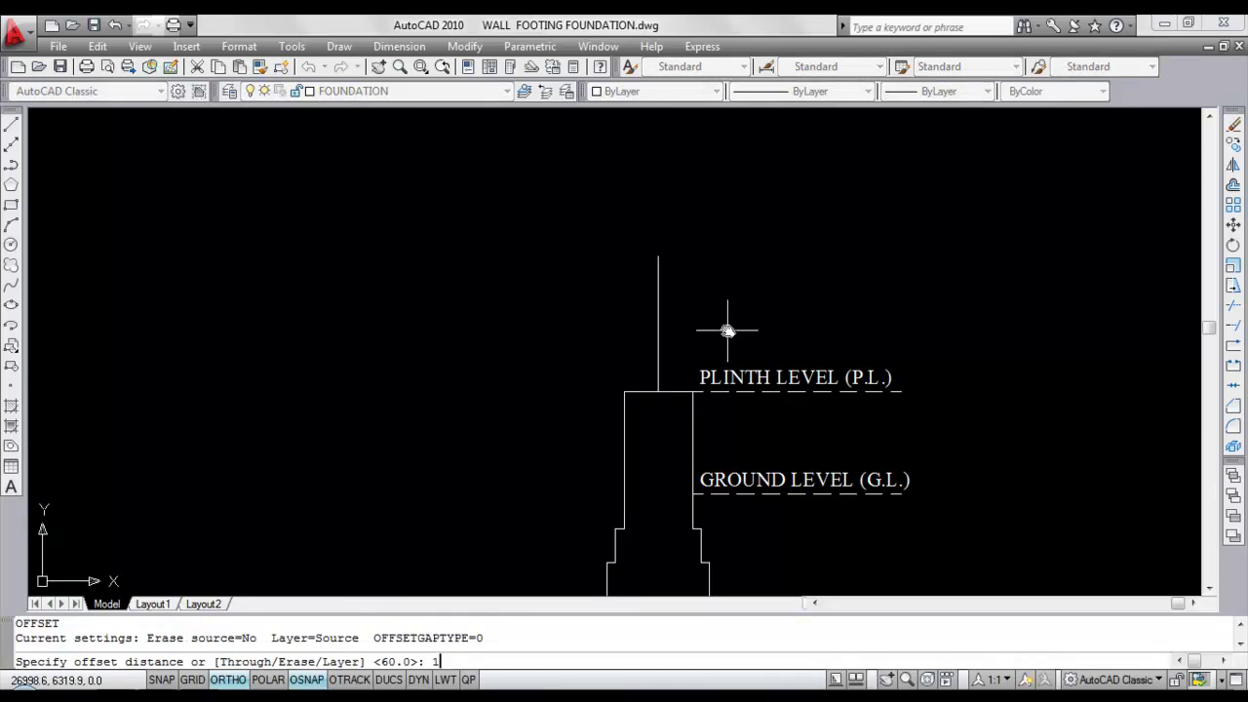
key(Return)
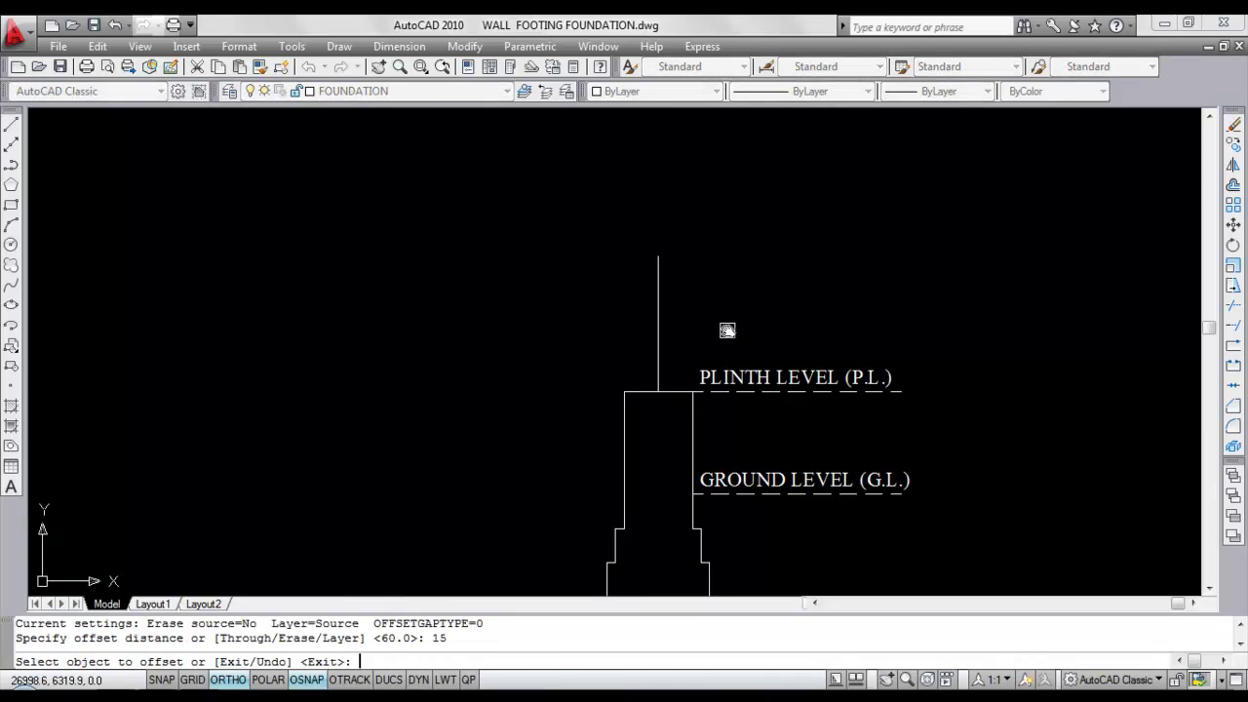
click(657, 324)
click(619, 326)
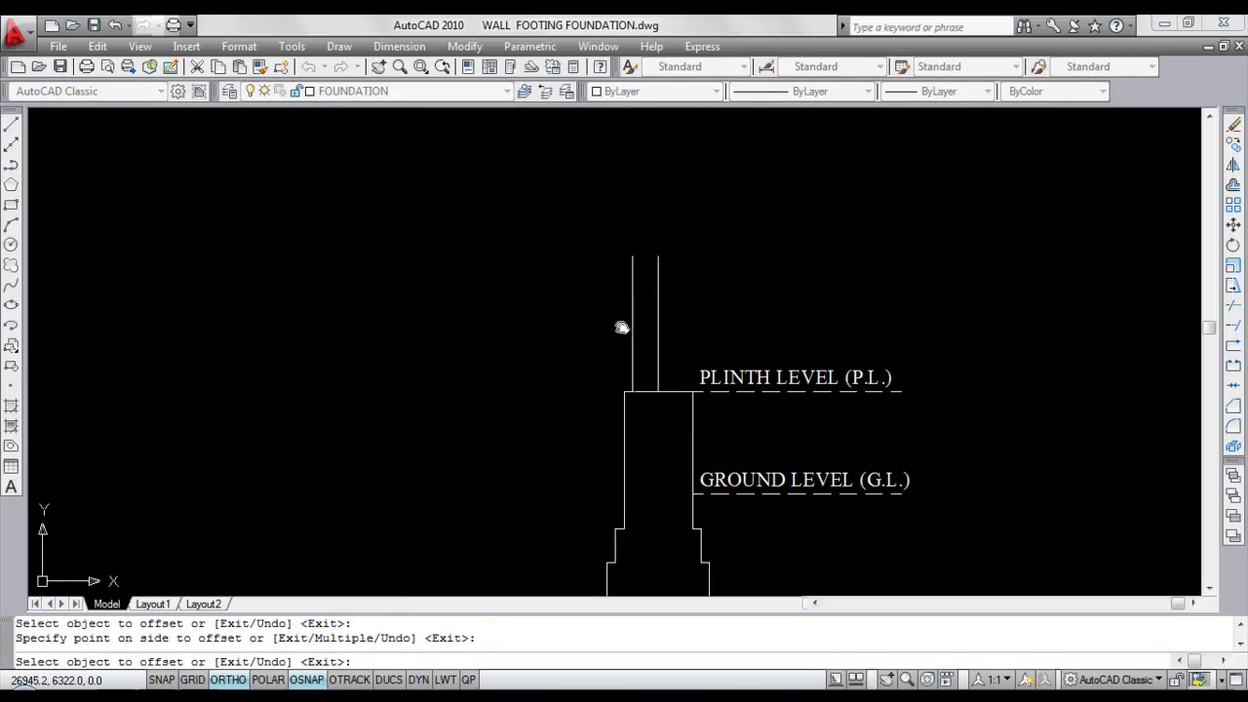
click(655, 325)
click(697, 332)
key(Escape)
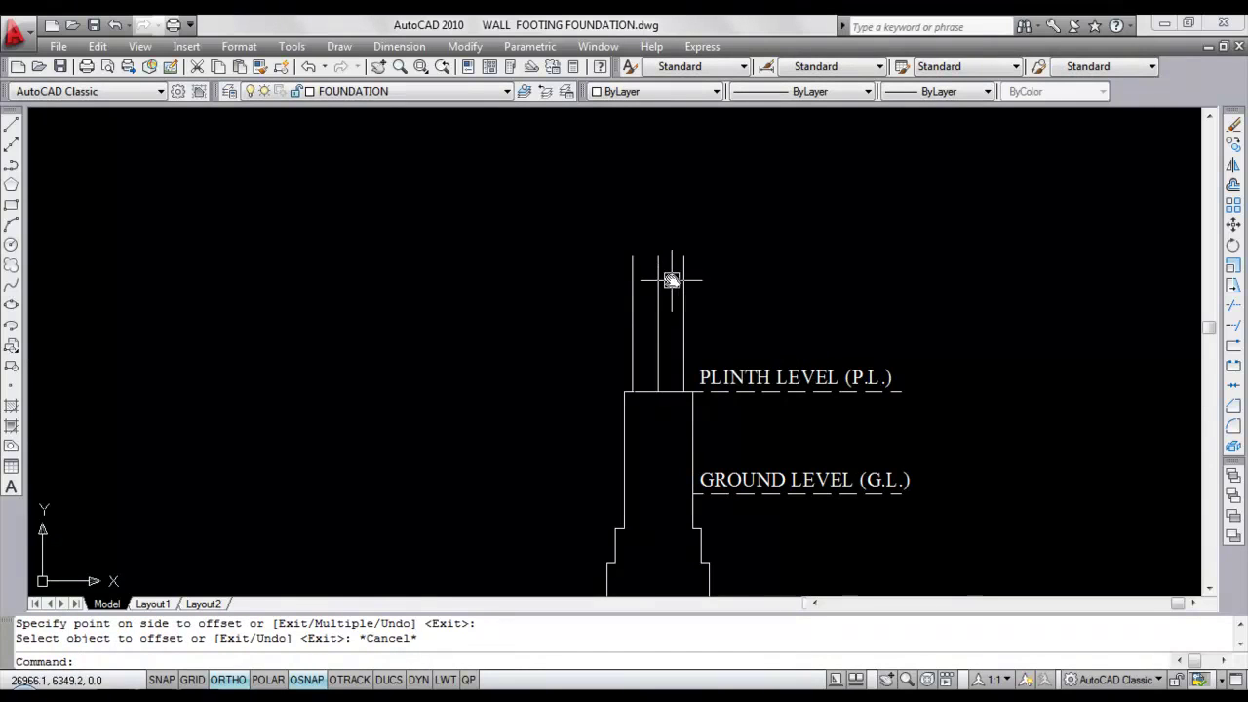
Draw a line joining the upper ends of the two wall faces above plinth level.
text(L)
key(Return)
click(633, 256)
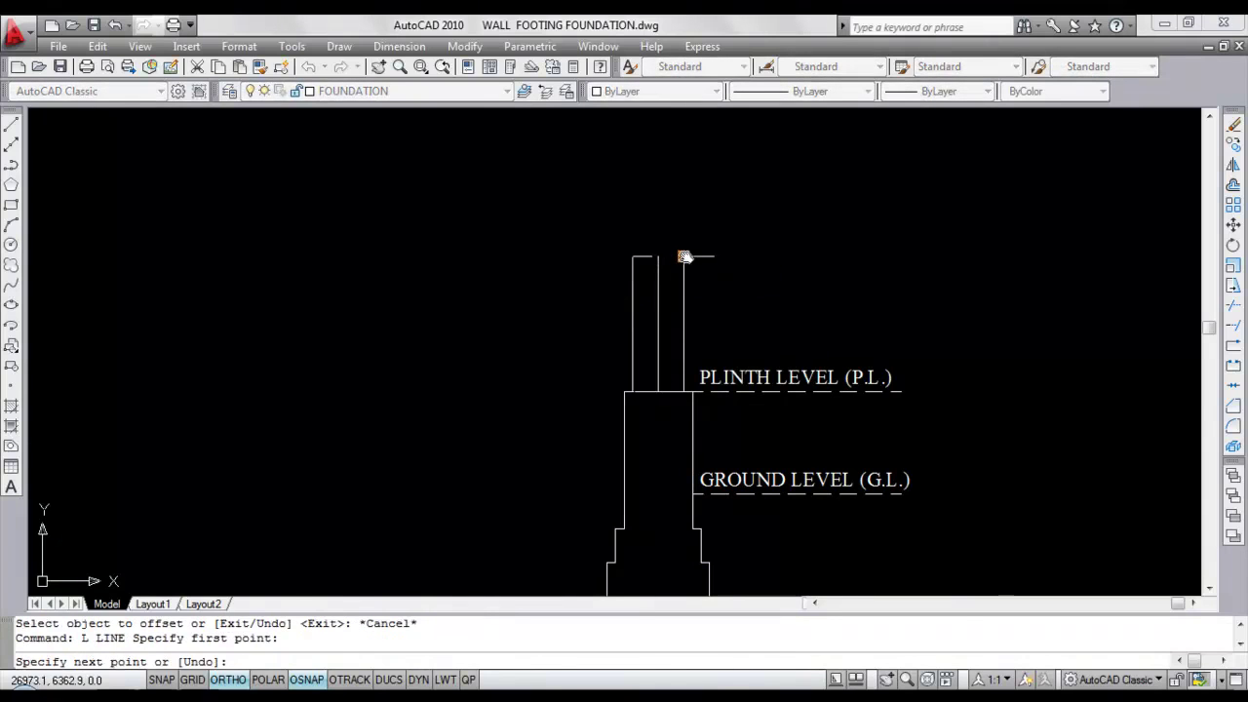
click(685, 257)
key(Escape)
Offset the wall's centreline 3 to the left as a guide for the break symbol.
scroll(674, 263, up, 3)
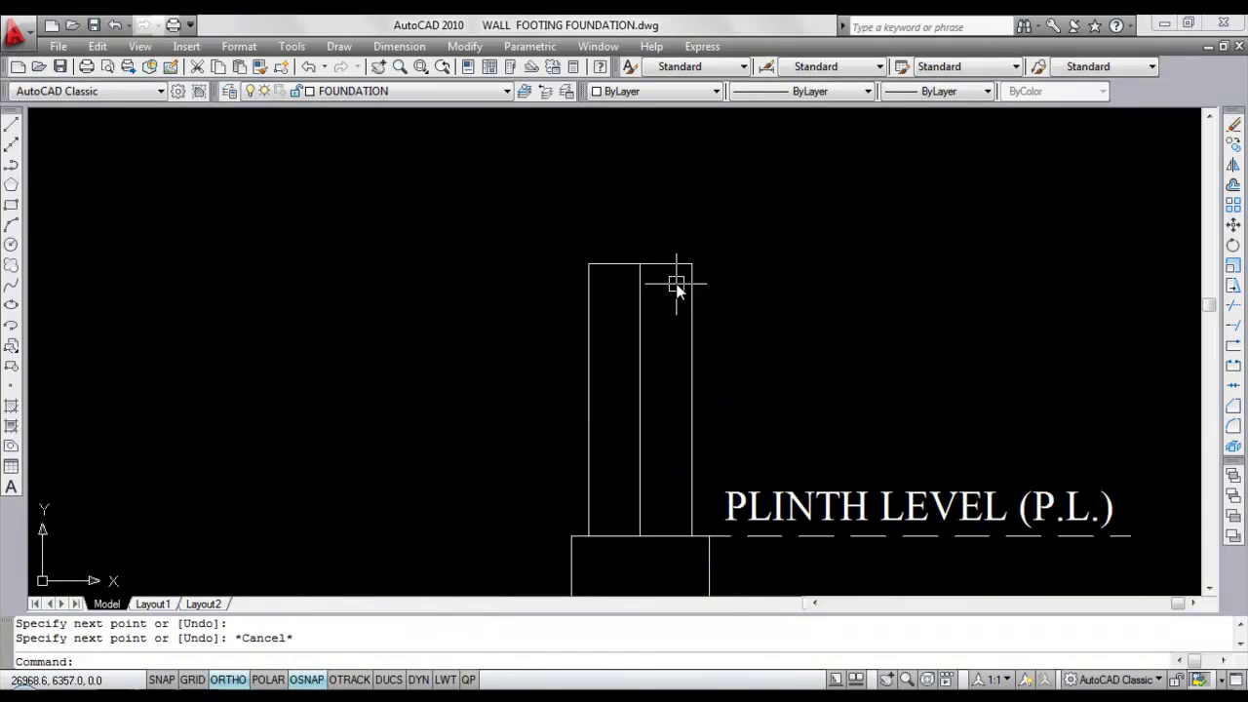
text(O)
key(Return)
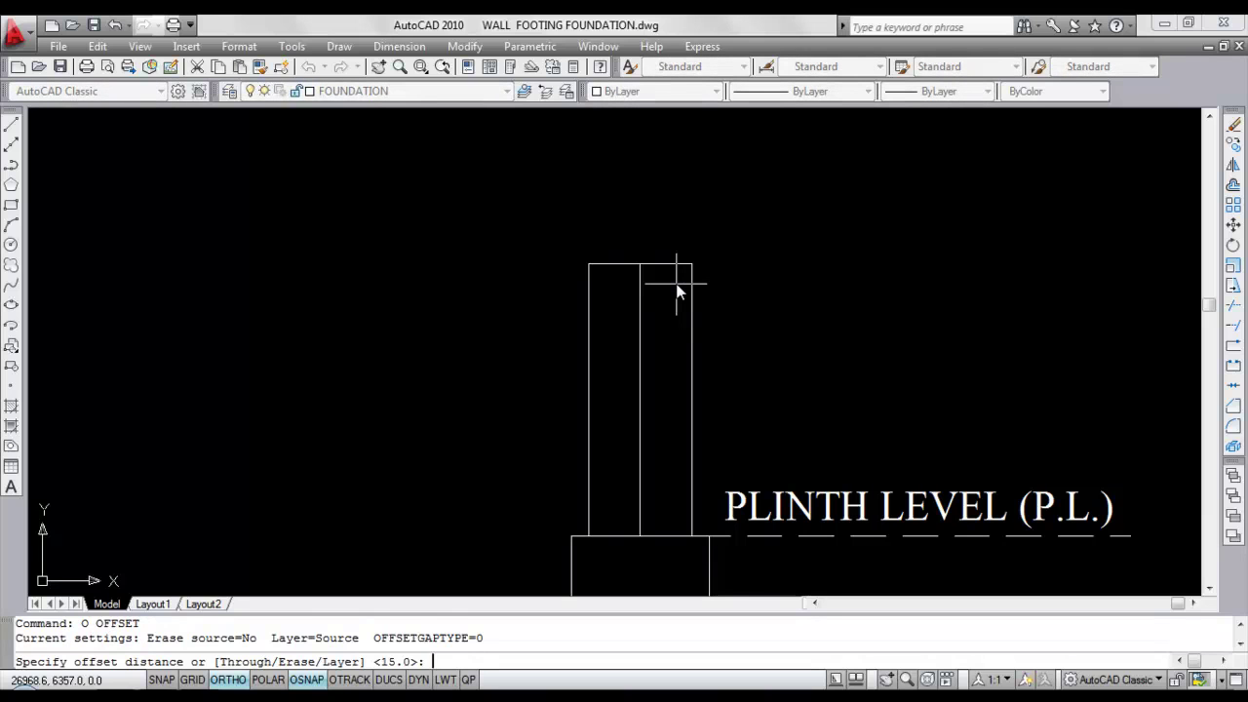
text(3)
key(Return)
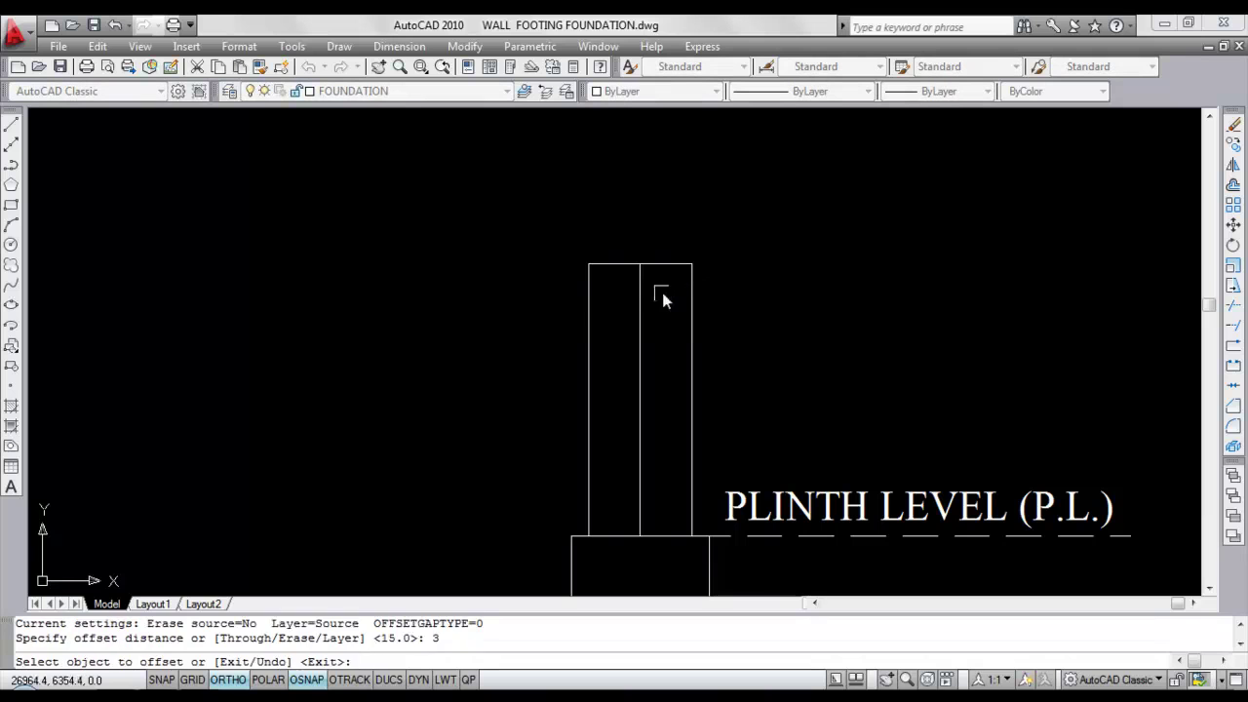
click(645, 287)
click(619, 295)
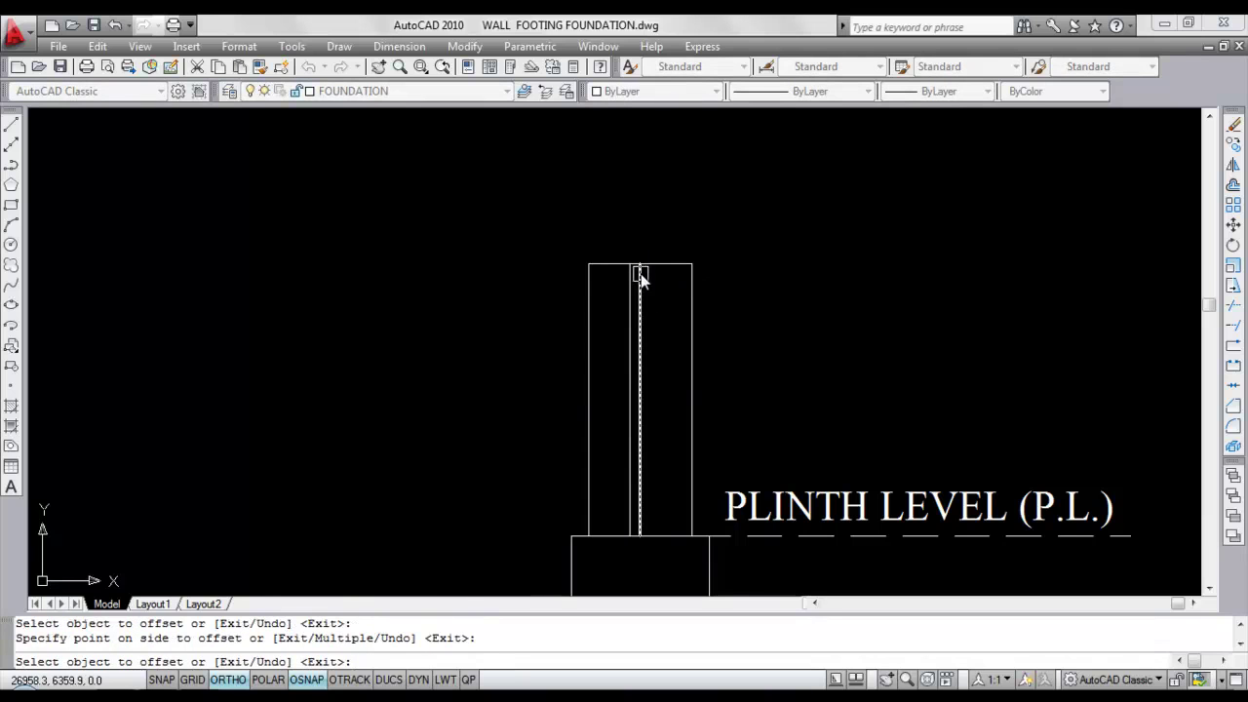
key(Return)
Offset the wall's top line 5 downward as a second guide for the break symbol.
key(Return)
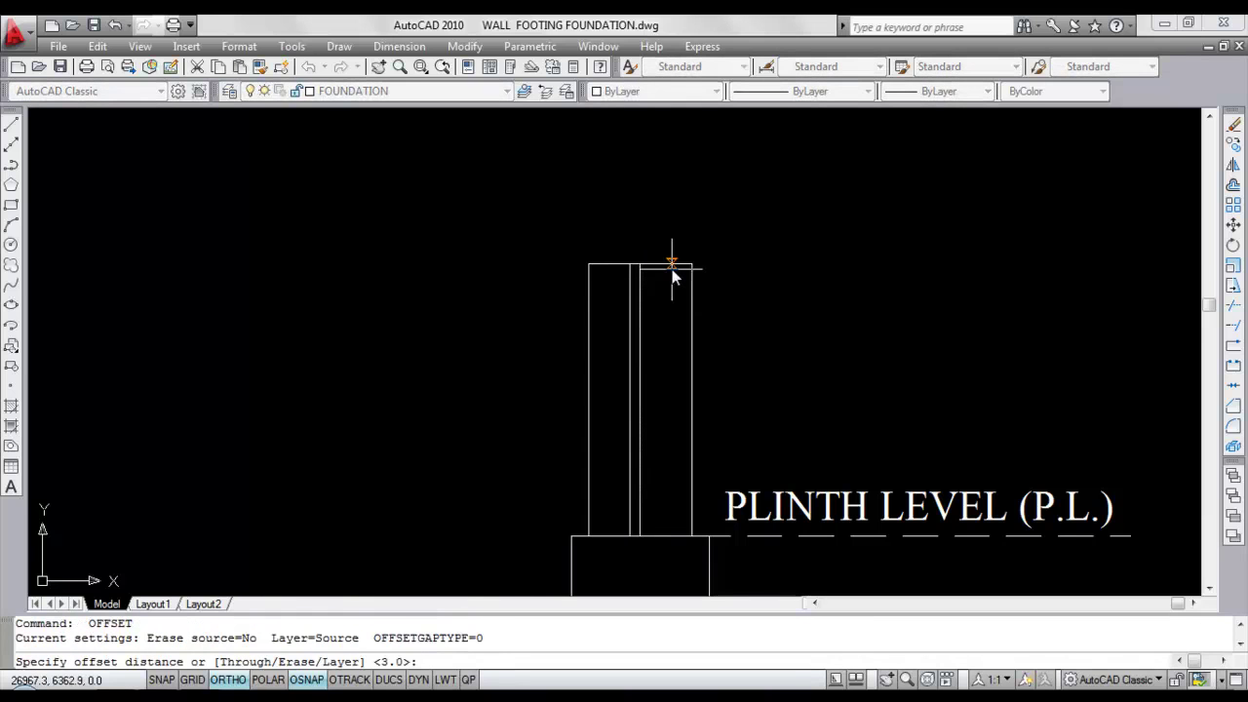
text(5)
key(Return)
click(672, 266)
click(665, 327)
key(Escape)
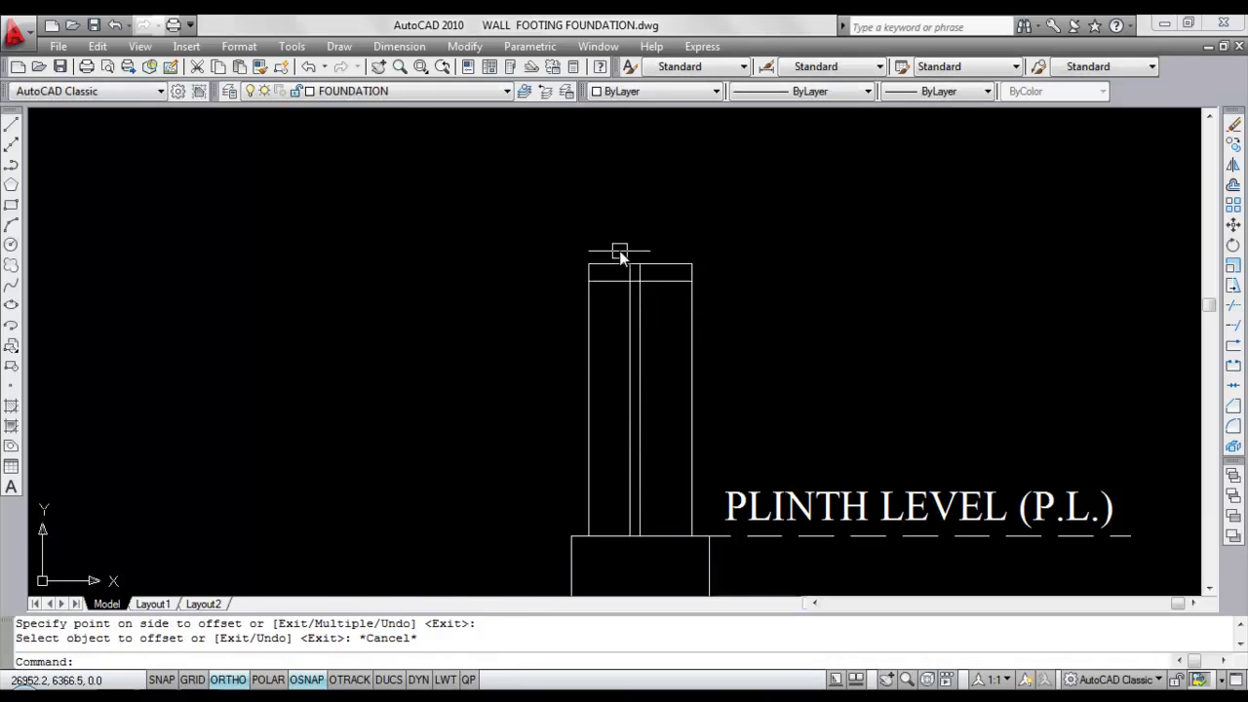
Draw a diagonal from the centreline's crossing with the lower guide to the offset vertical's end on the wall's top line.
text(l)
key(Return)
scroll(621, 256, up, 3)
click(660, 309)
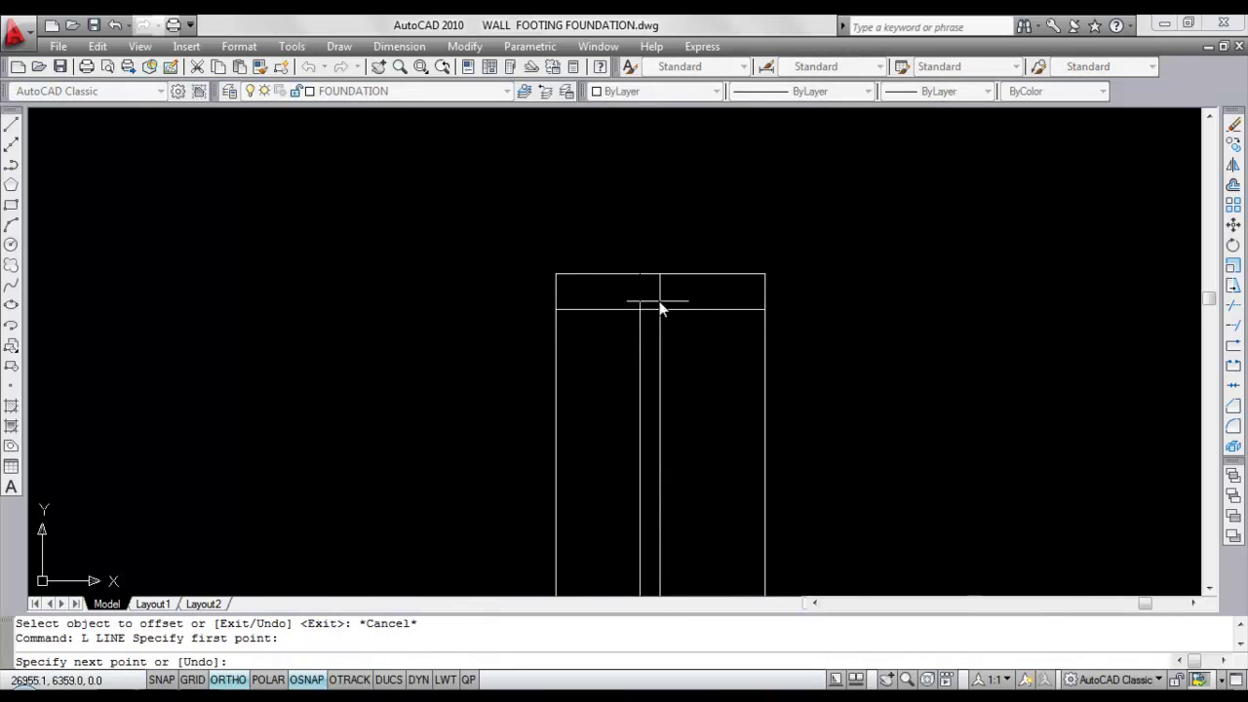
click(639, 274)
key(Escape)
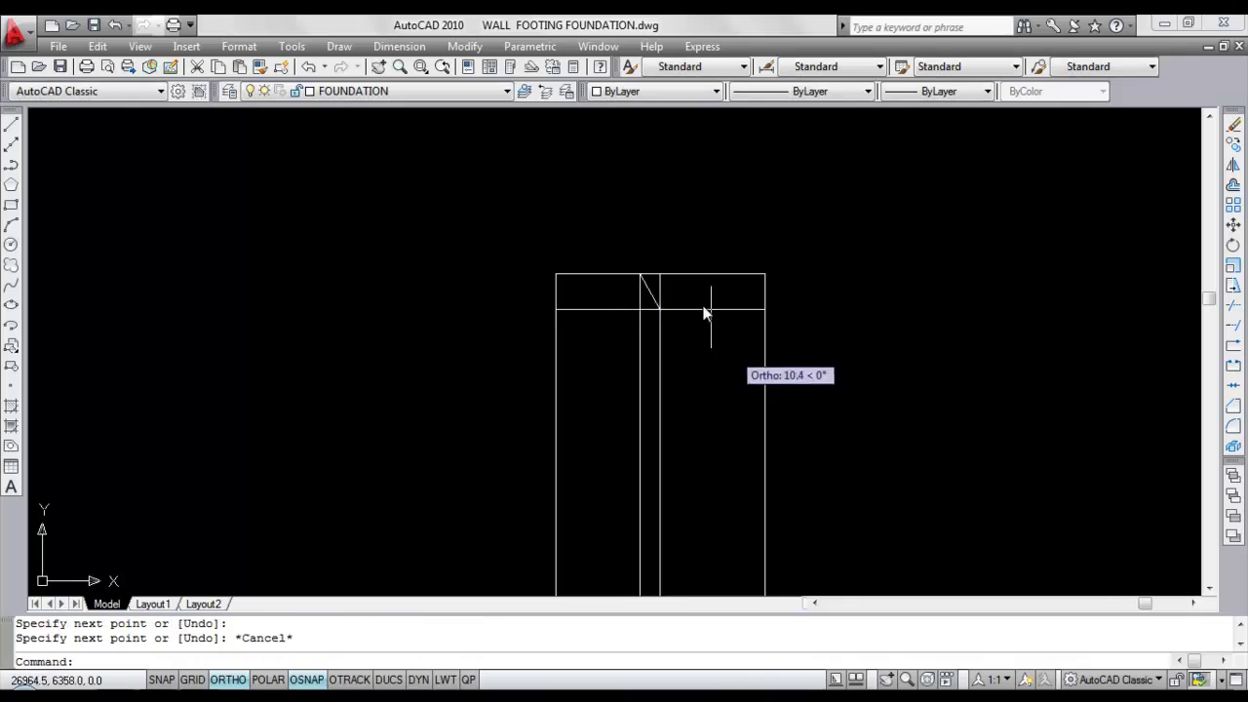
Erase both vertical guide lines around the diagonal, and undo the erasure.
scroll(638, 298, up, 3)
click(696, 383)
click(605, 366)
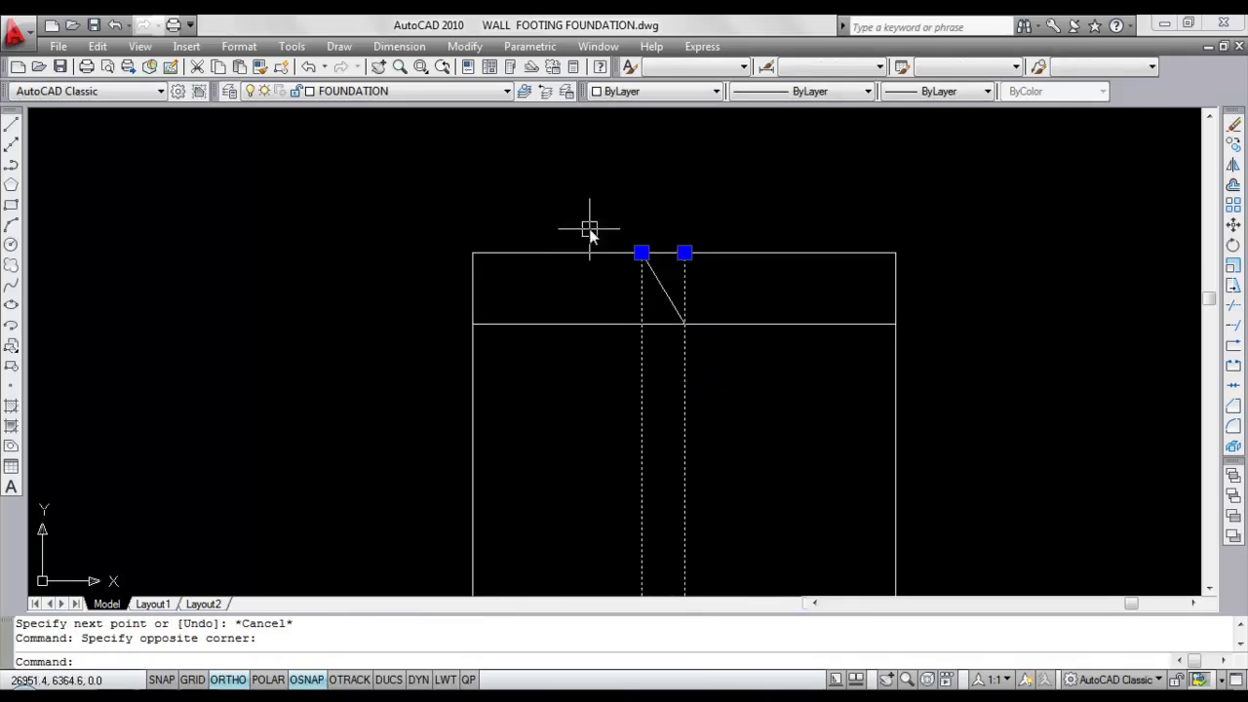
scroll(590, 230, down, 2)
key(Delete)
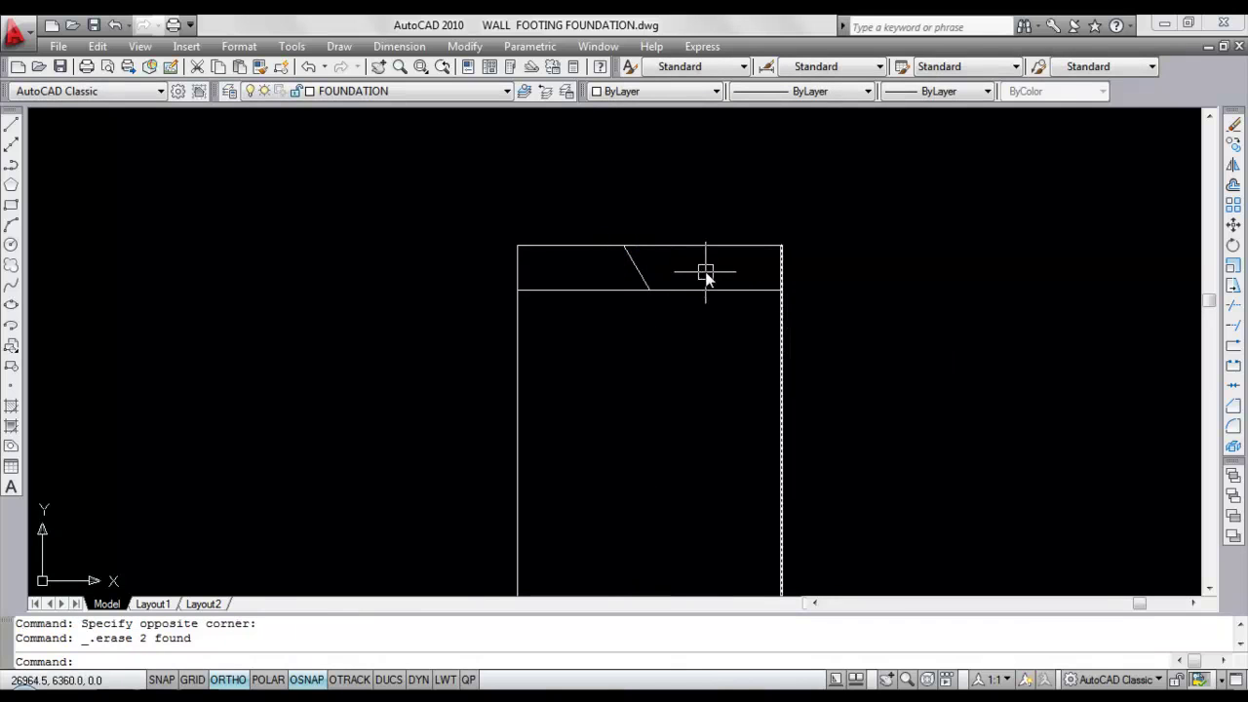
key(ctrl+z)
Trim the centreline below the lower horizontal guide, keeping only the short piece beside the diagonal.
text(tr)
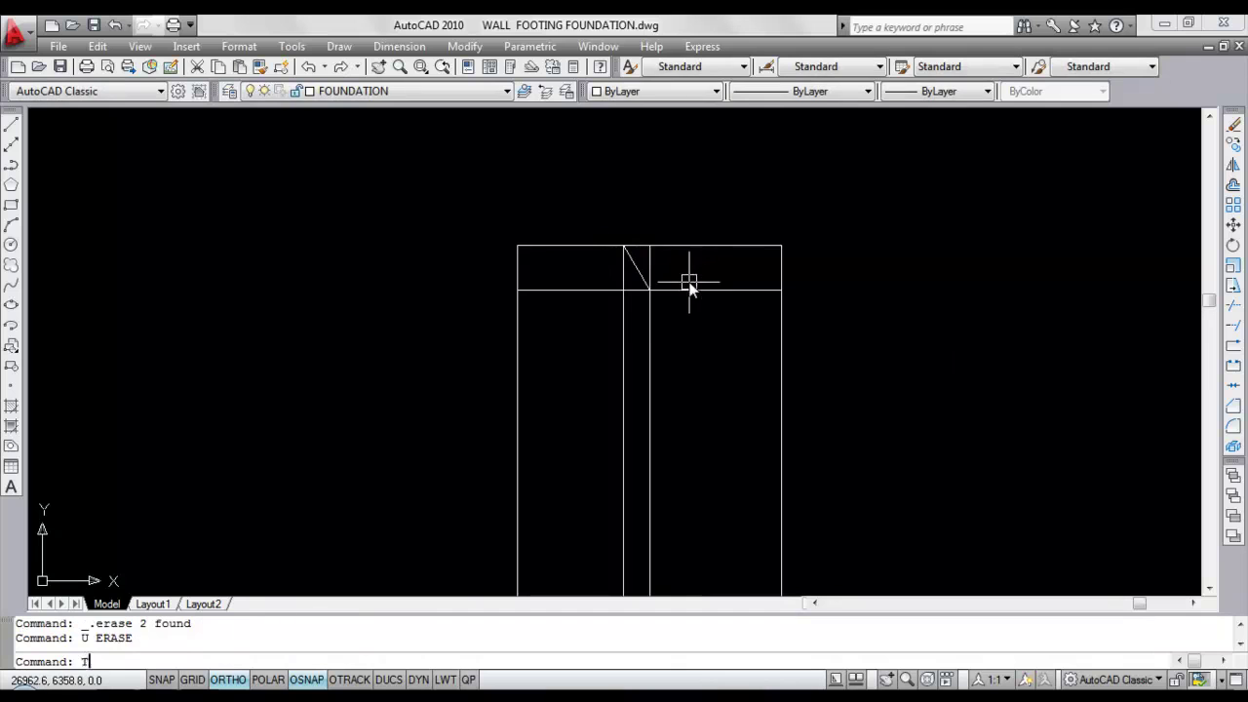
key(Return)
key(Return)
key(Escape)
Erase the offset vertical guide and the horizontal guide below the wall's top line.
click(629, 314)
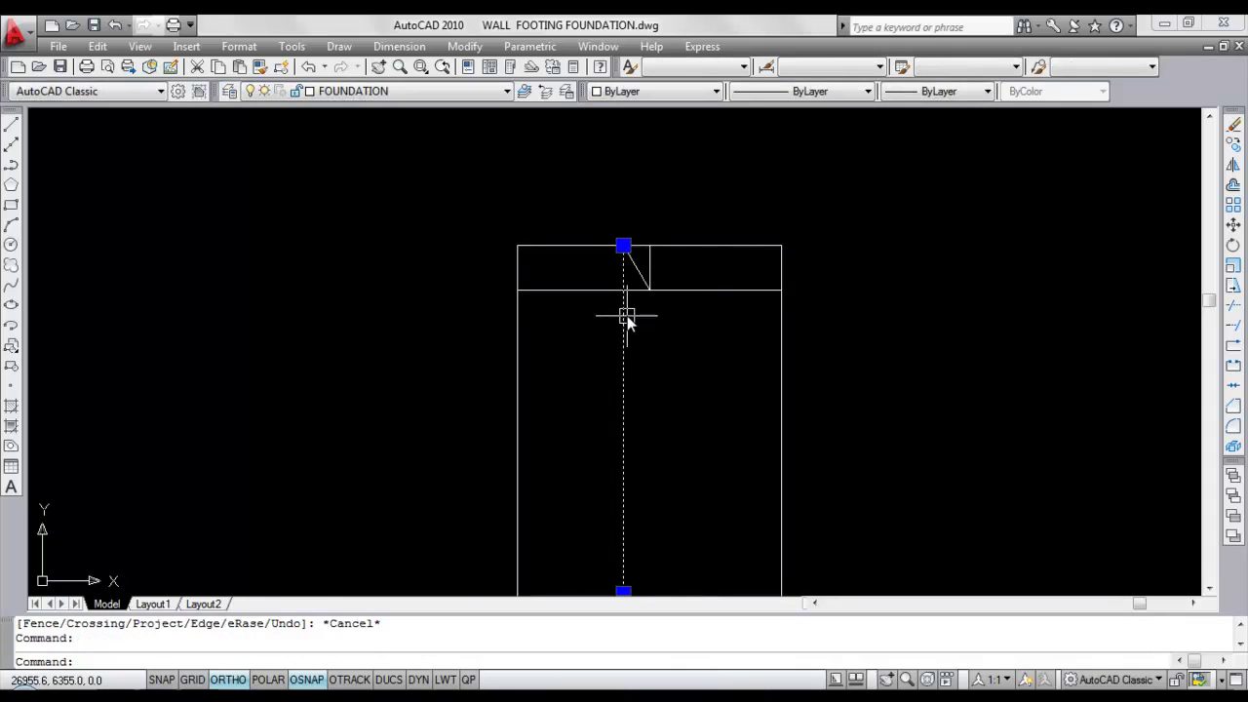
key(Delete)
click(707, 290)
Mirror the diagonal and short vertical line about the wall's top line, keeping the source objects.
scroll(575, 256, down, 3)
scroll(575, 262, up, 3)
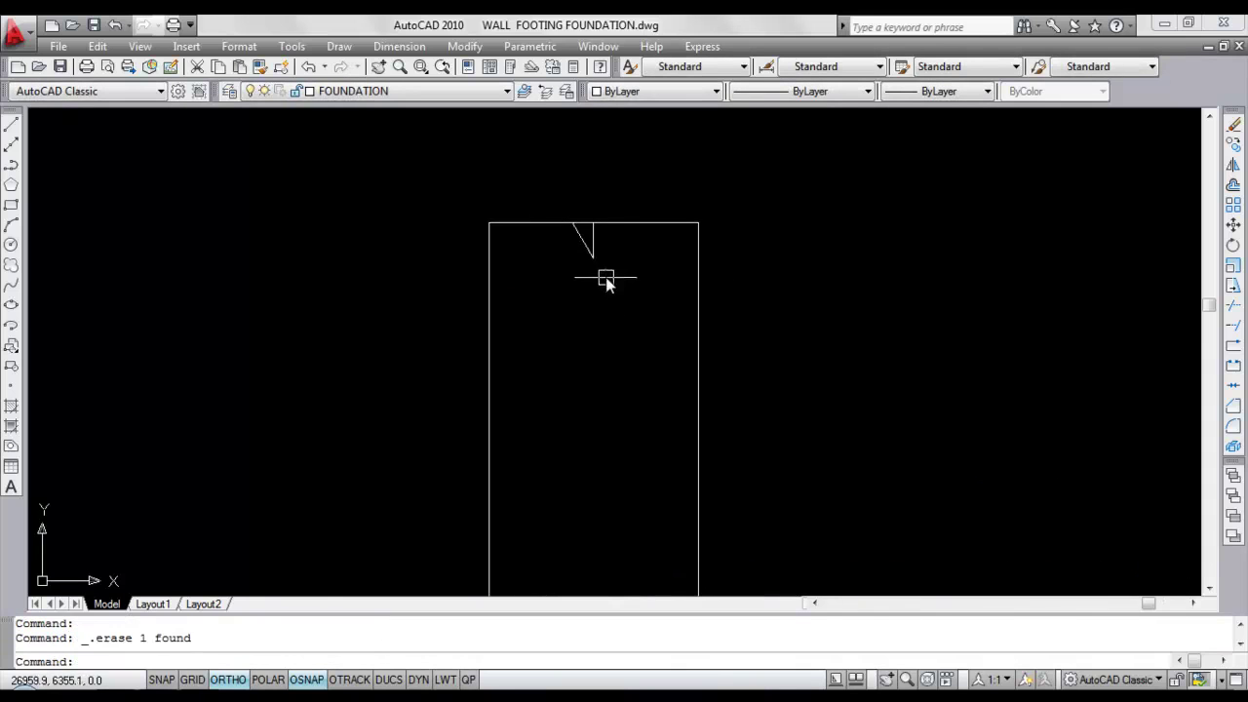
drag(605, 278, 569, 244)
text(mi)
key(Return)
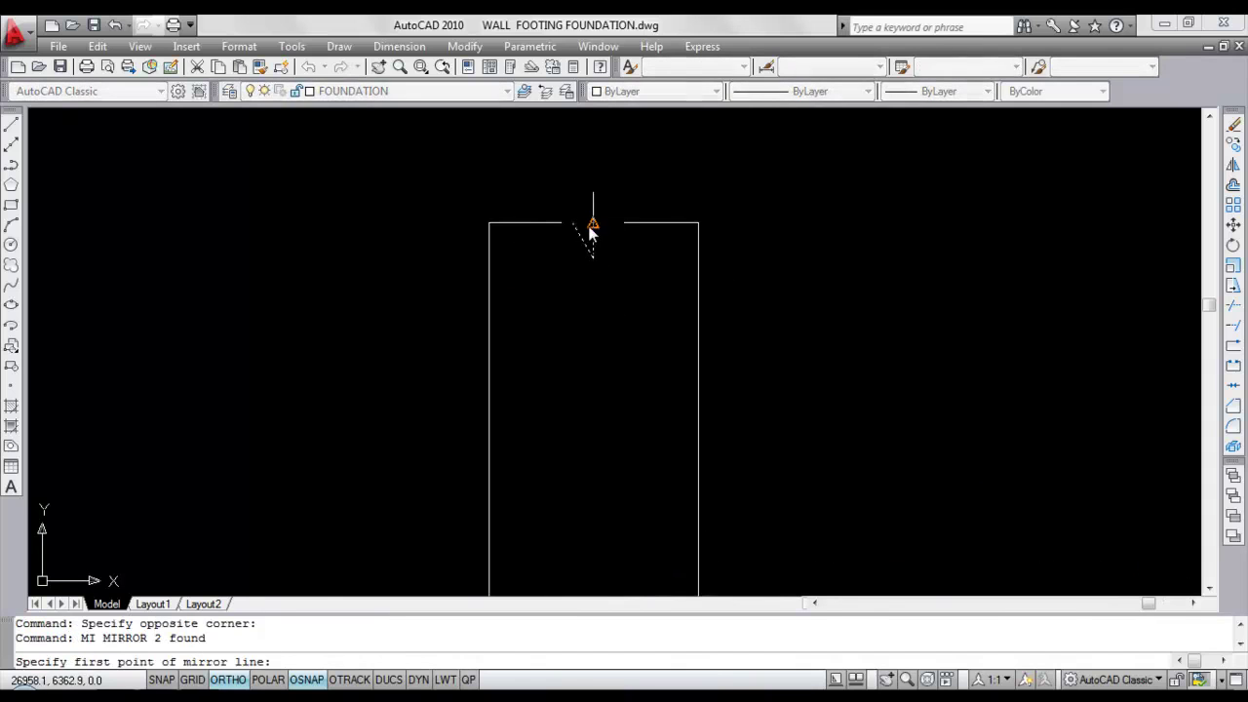
click(589, 224)
click(867, 238)
right_click(867, 238)
click(897, 249)
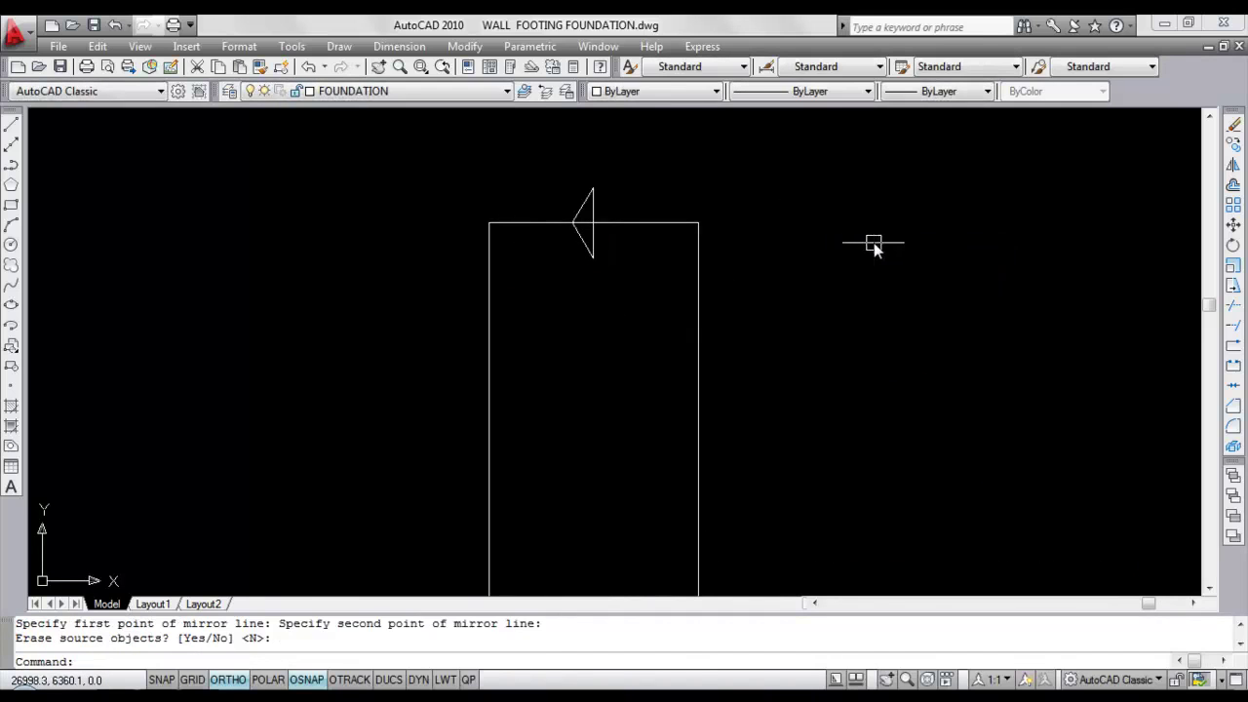
Mirror the upper diagonal of the break symbol about its vertical line, keeping the source objects.
key(Return)
drag(594, 189, 566, 185)
key(Return)
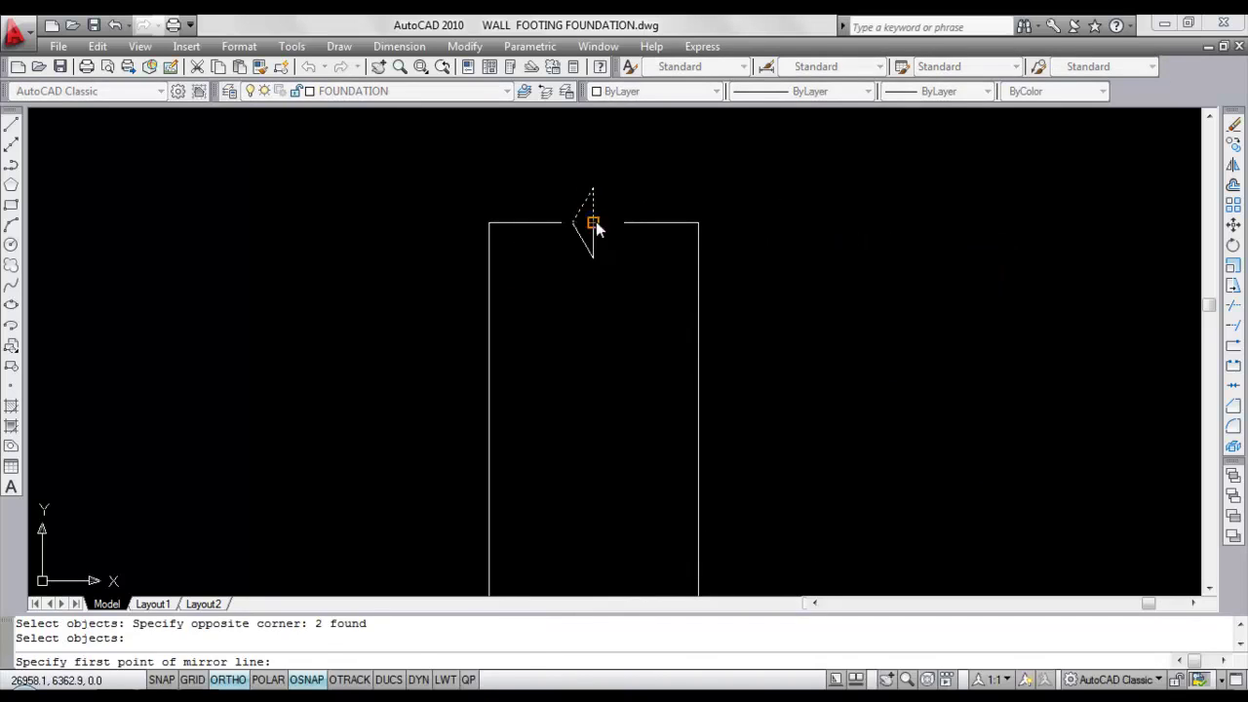
click(592, 223)
click(595, 329)
right_click(610, 338)
click(639, 347)
Erase the original upper-left diagonal of the break symbol.
scroll(577, 216, up, 4)
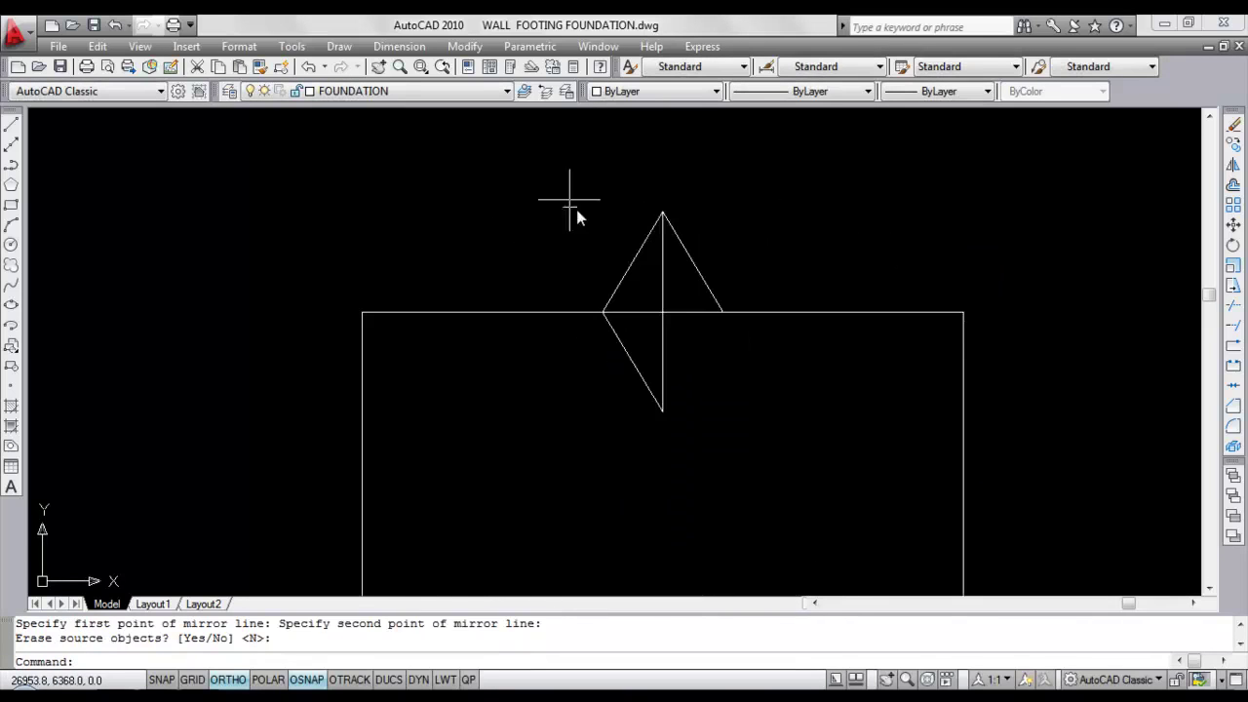
click(635, 263)
key(Delete)
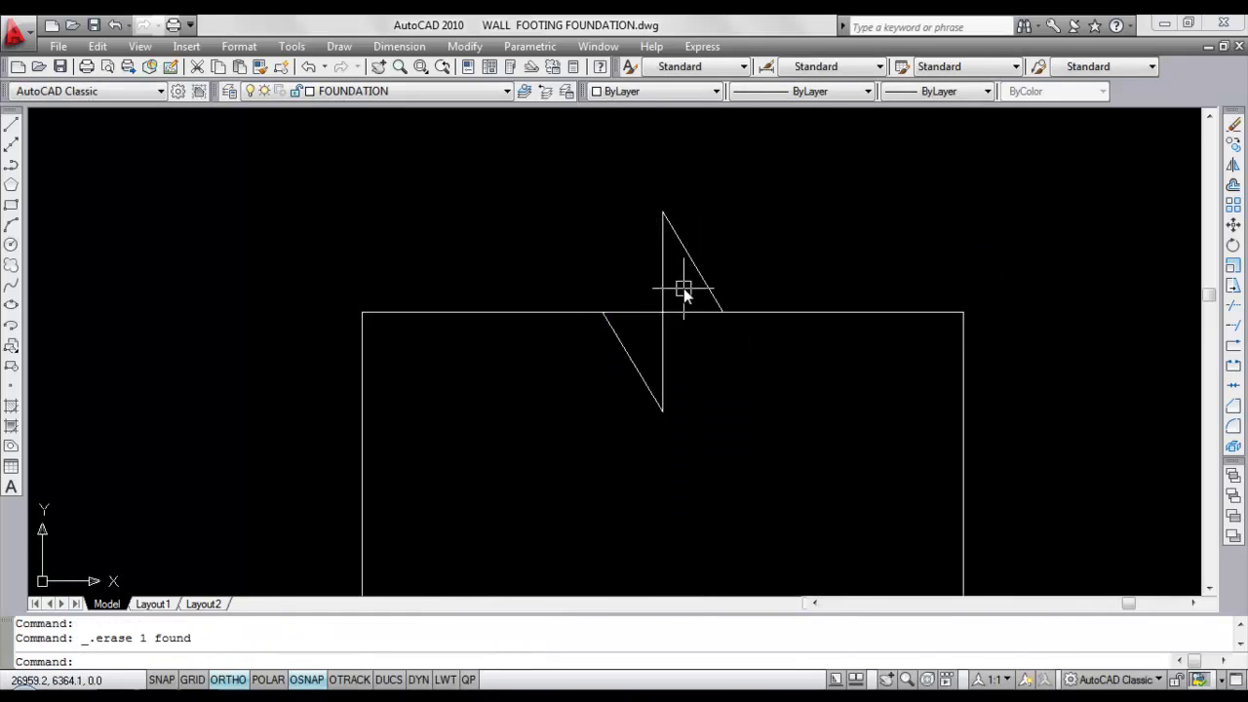
Trim the wall's top line where it passes between the diagonals of the break symbol.
key(Return)
key(Return)
click(680, 312)
scroll(600, 246, down, 4)
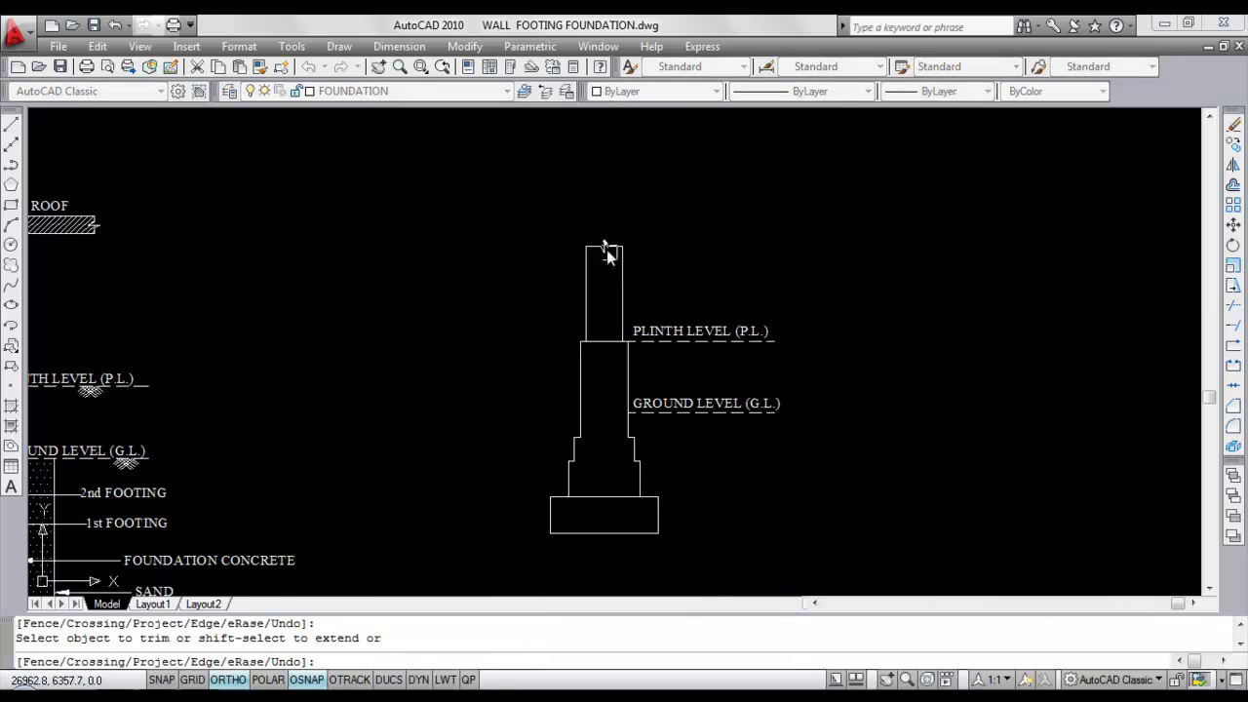
key(Escape)
Mirror the superstructure wall and its break symbol about a horizontal axis just above the symbol, keeping the source objects.
scroll(670, 298, up, 2)
click(663, 304)
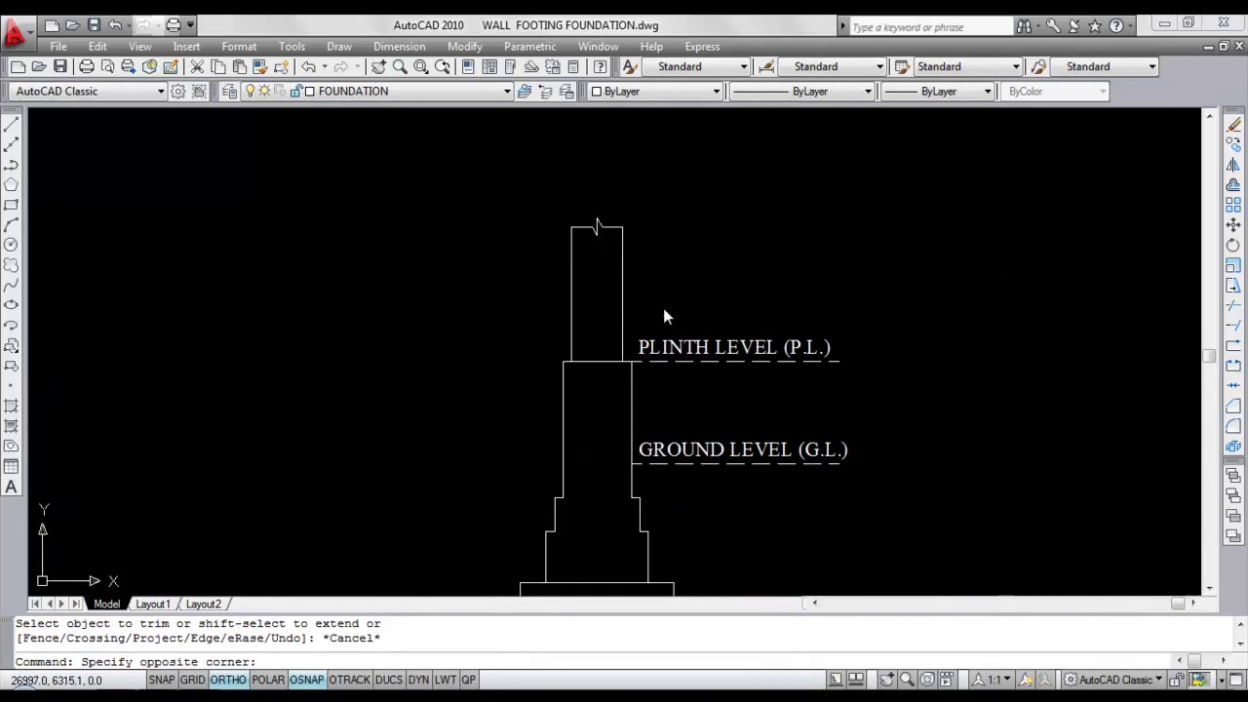
click(440, 183)
text(mi)
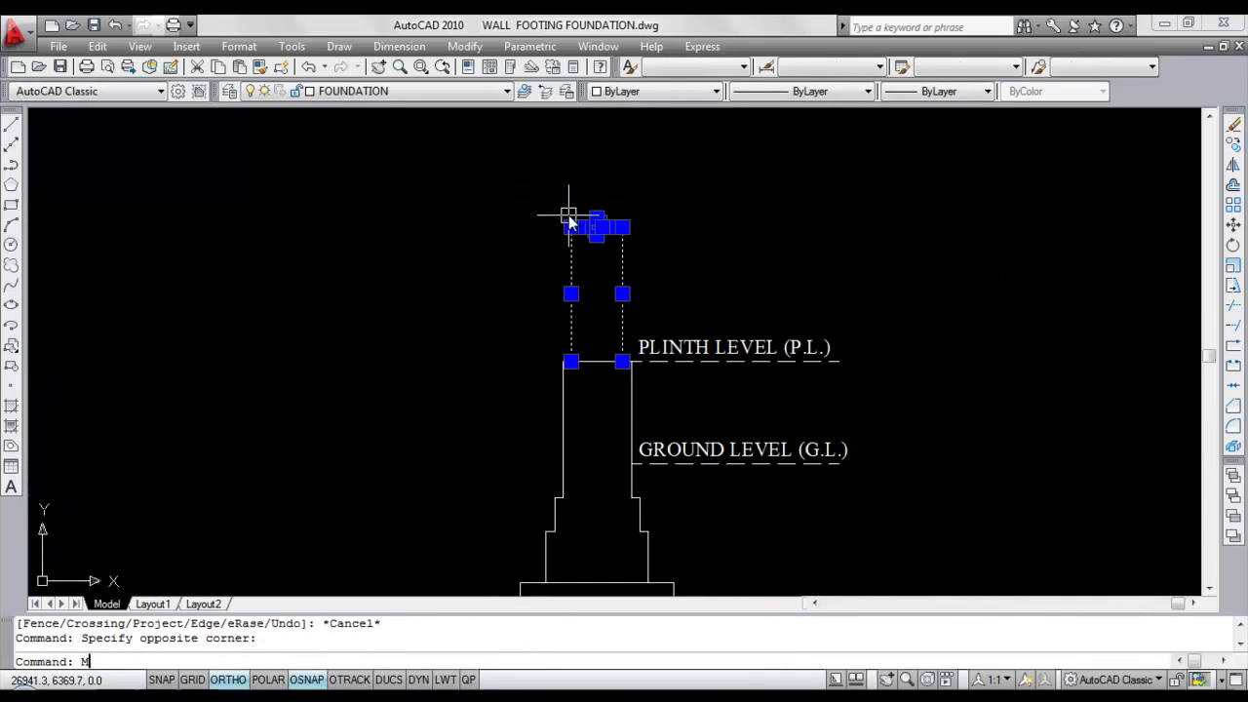
key(Return)
middle_drag(579, 185, 563, 252)
click(542, 279)
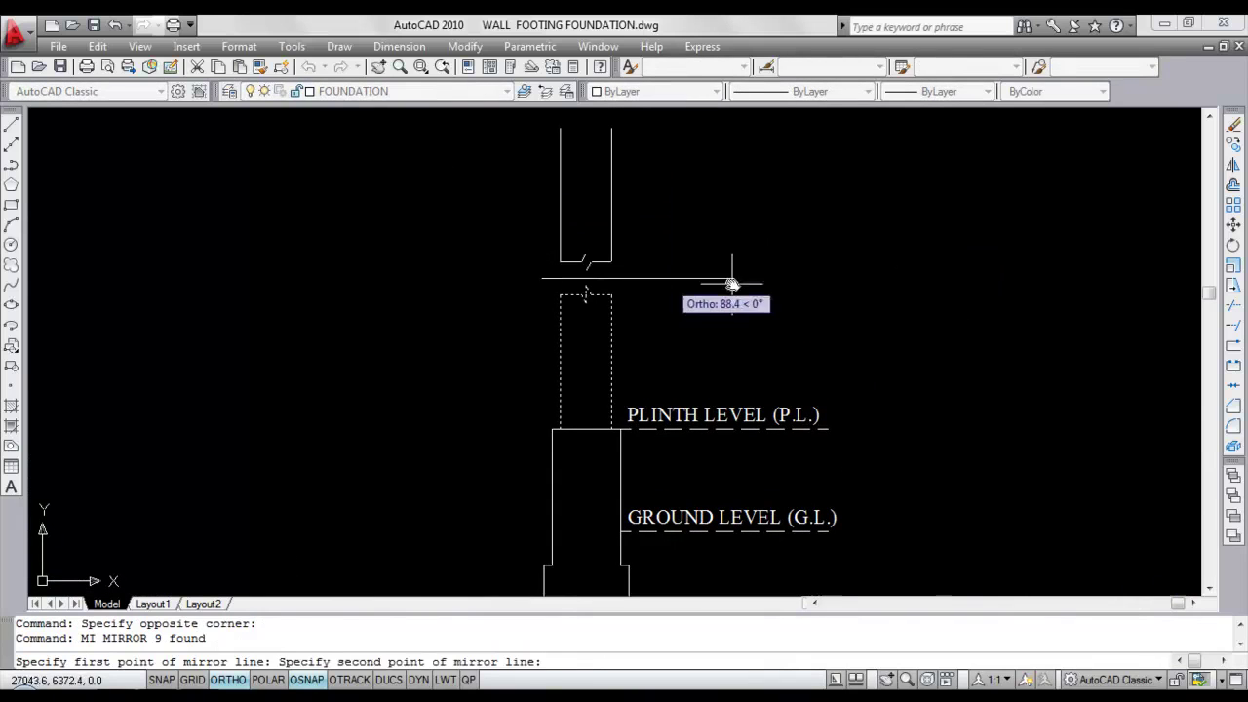
click(772, 280)
right_click(774, 284)
click(812, 298)
Draw a horizontal line joining the upper ends of the mirrored wall's two sides.
scroll(657, 215, up, 1)
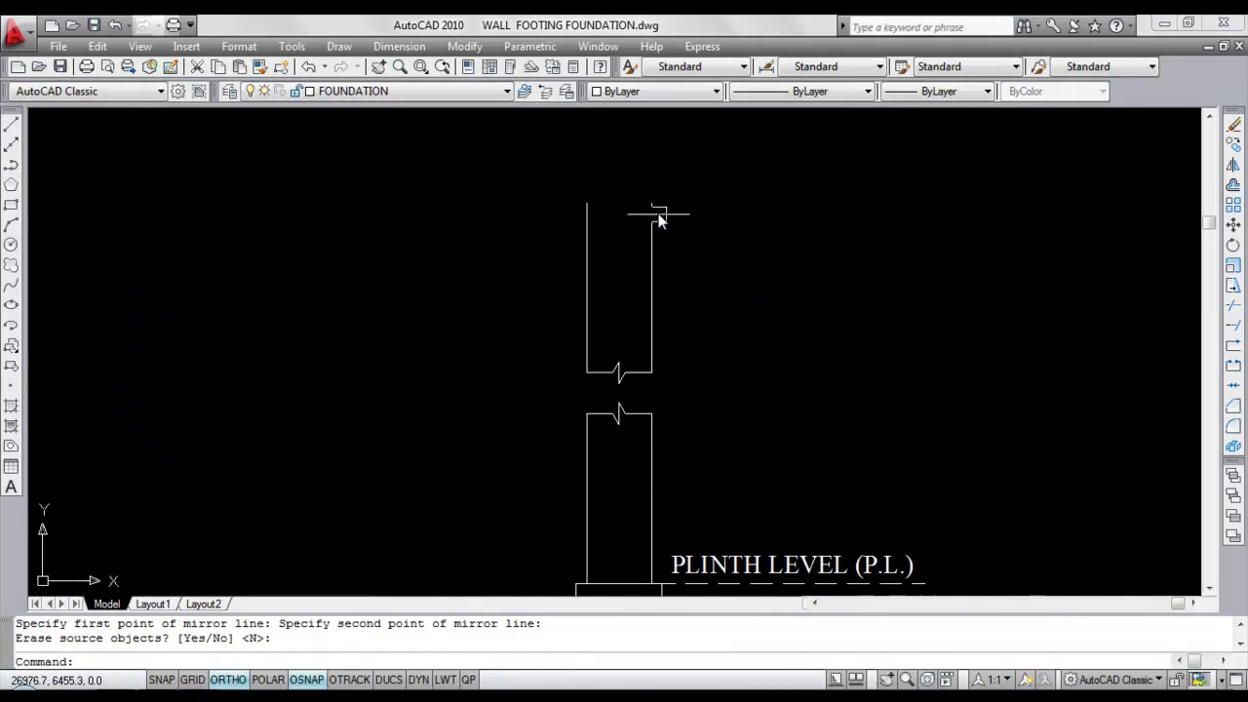
text(l)
key(Return)
click(586, 203)
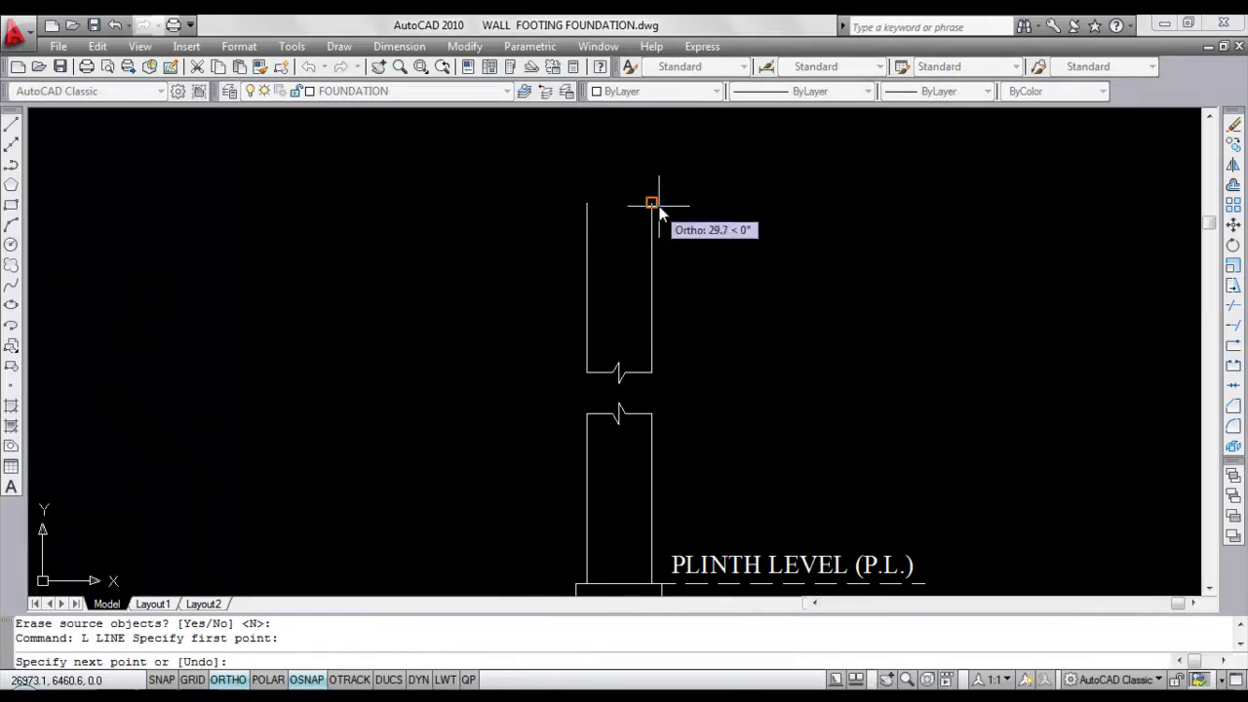
click(653, 204)
key(Escape)
scroll(685, 250, down, 5)
scroll(688, 258, up, 5)
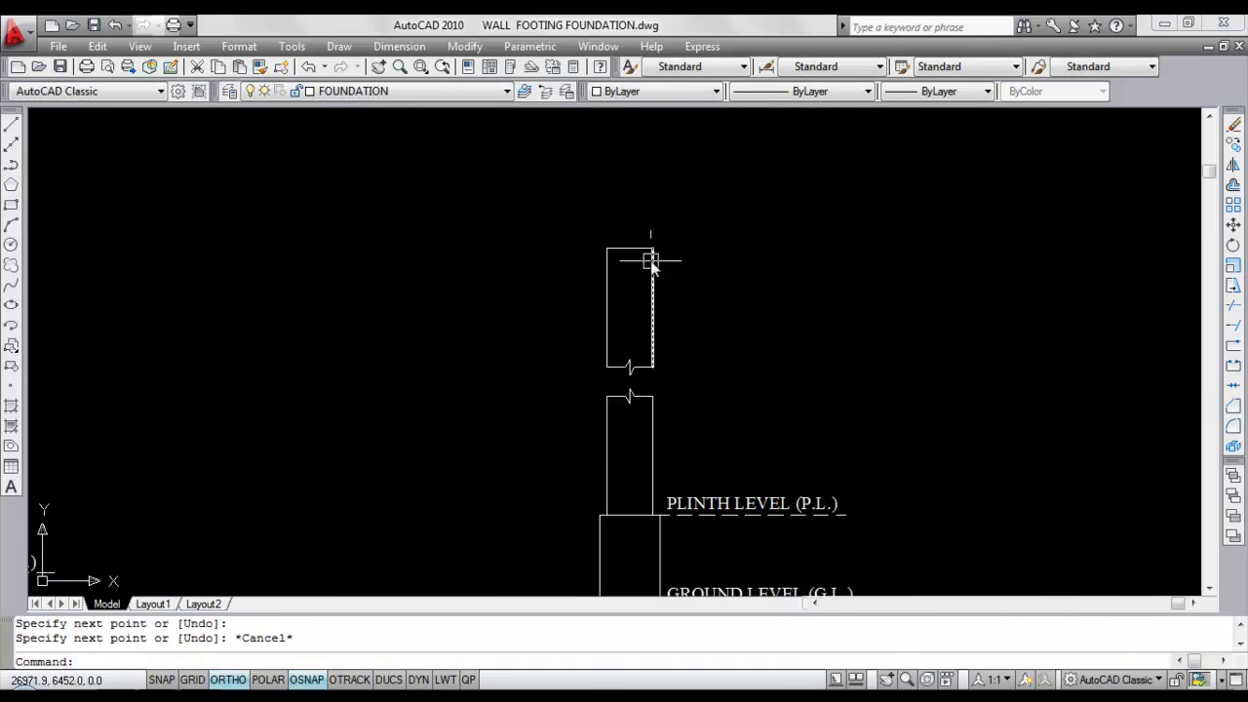
Offset the upper wall's top line upward by 20 for the roof slab thickness.
scroll(660, 262, down, 4)
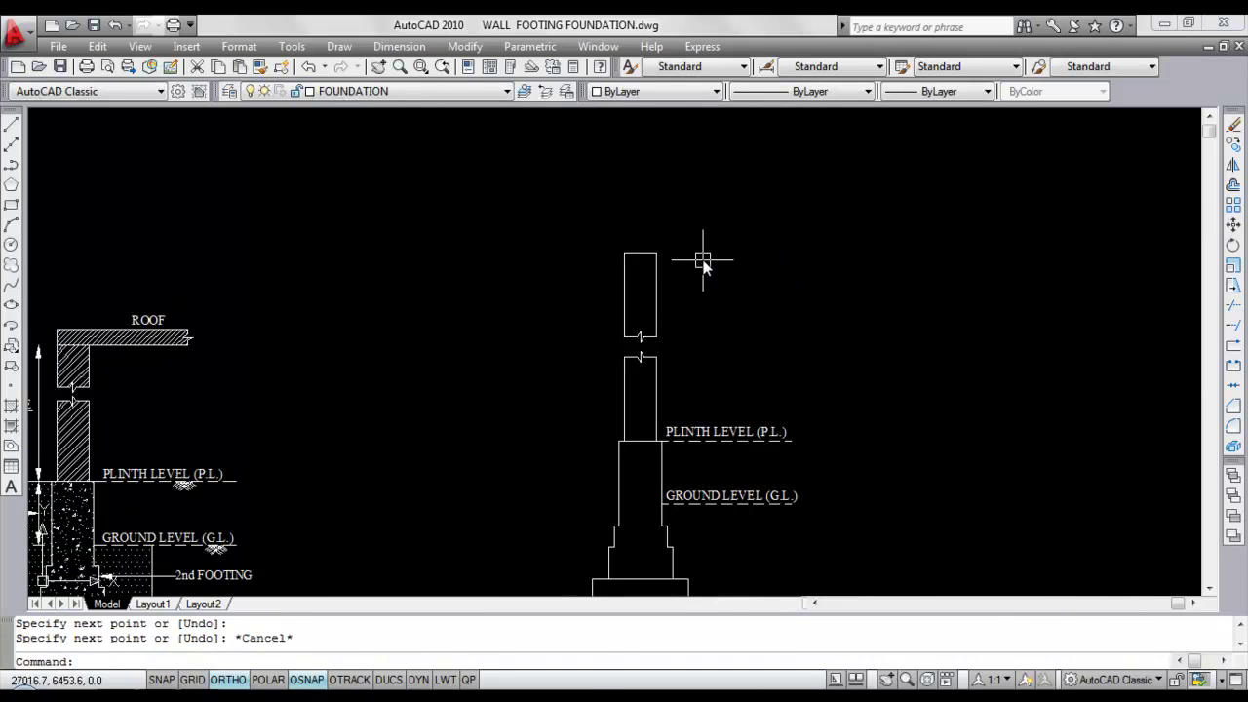
text(o)
key(Return)
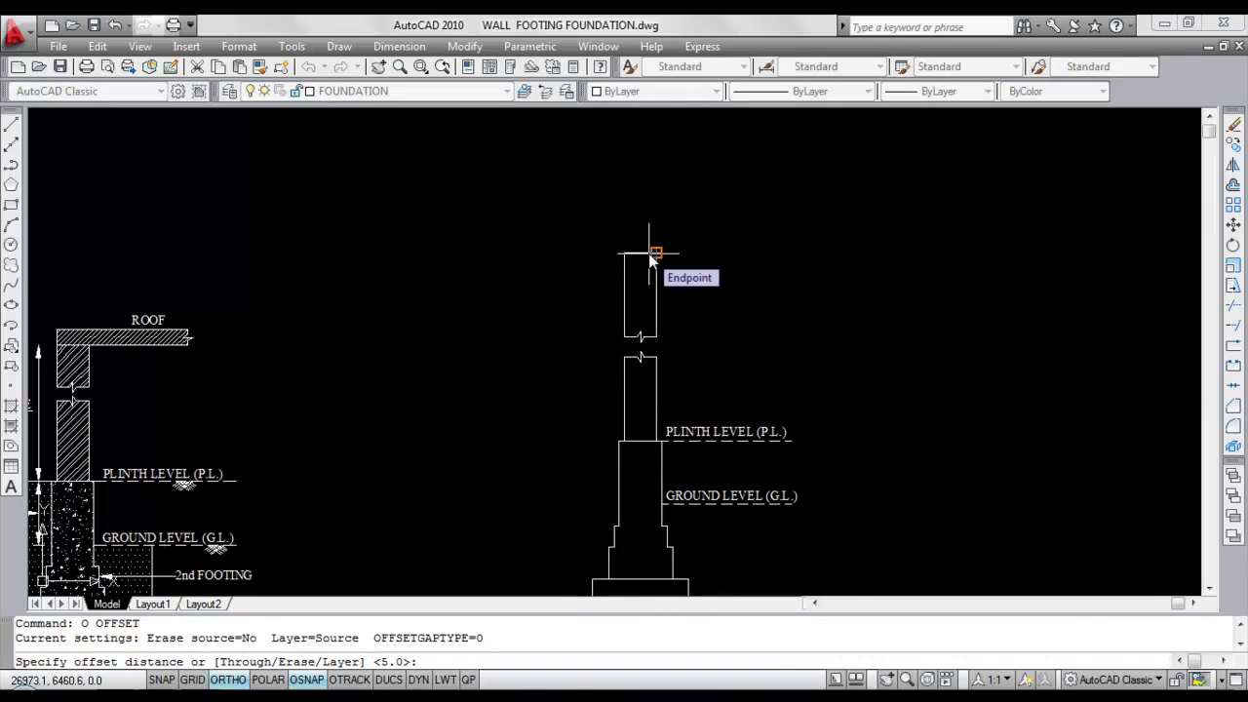
text(20)
key(Return)
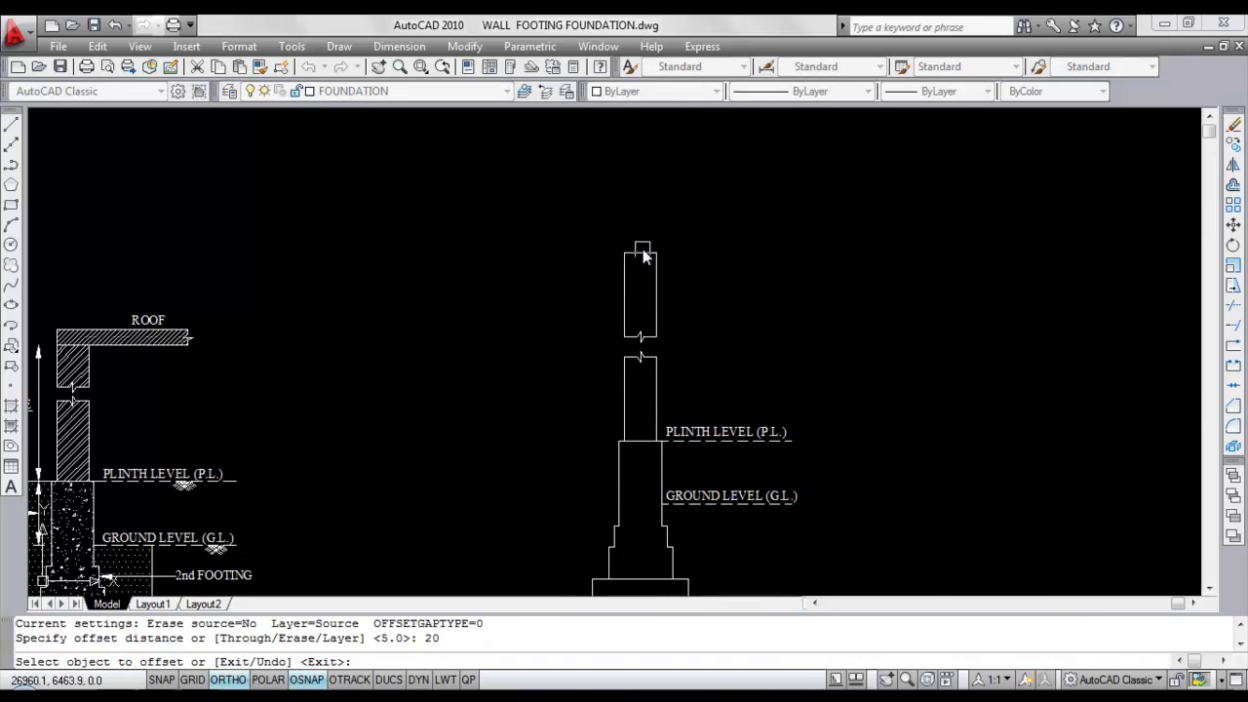
click(647, 253)
click(663, 213)
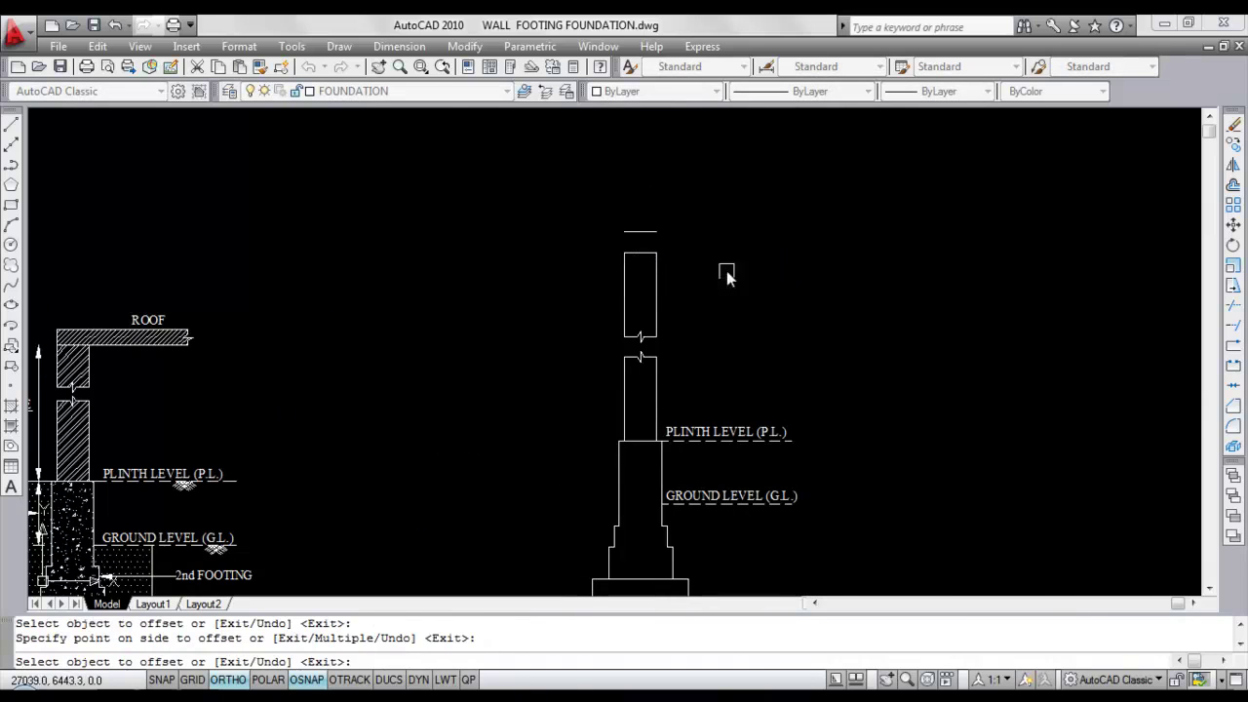
key(Escape)
Draw a vertical line to the right of the upper wall, running from above the roof lines to below them.
text(L)
key(Return)
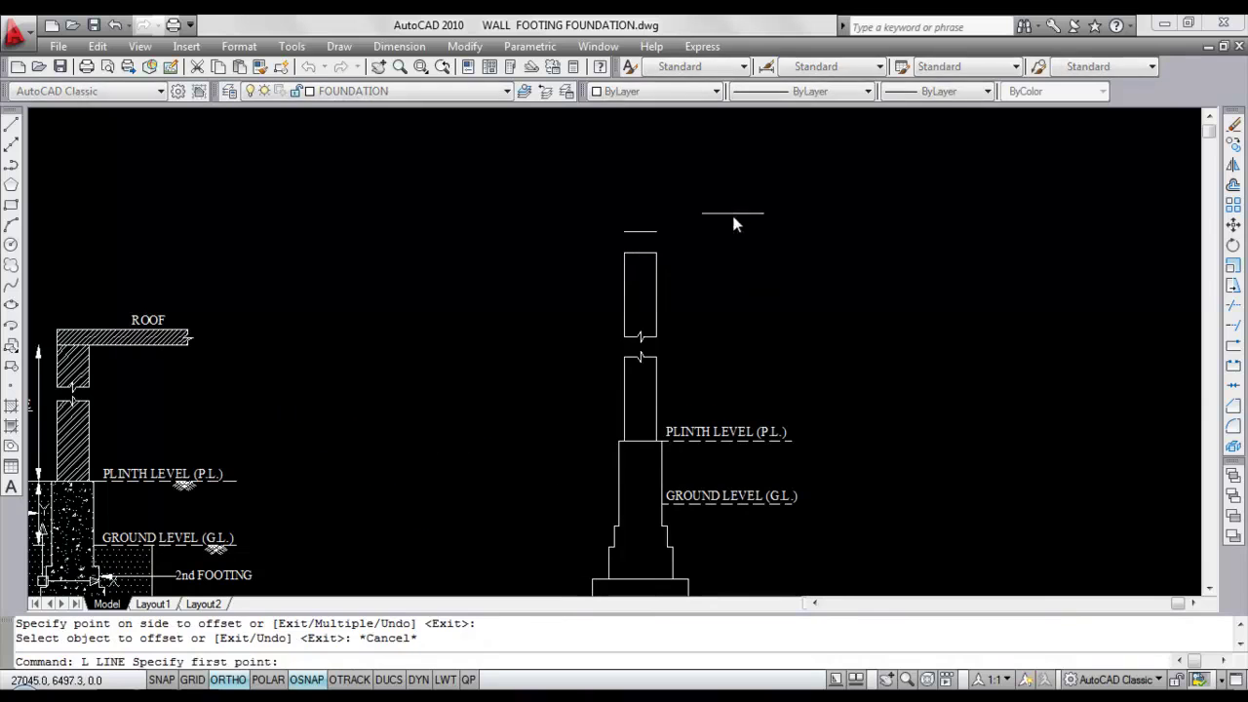
click(777, 215)
right_click(770, 217)
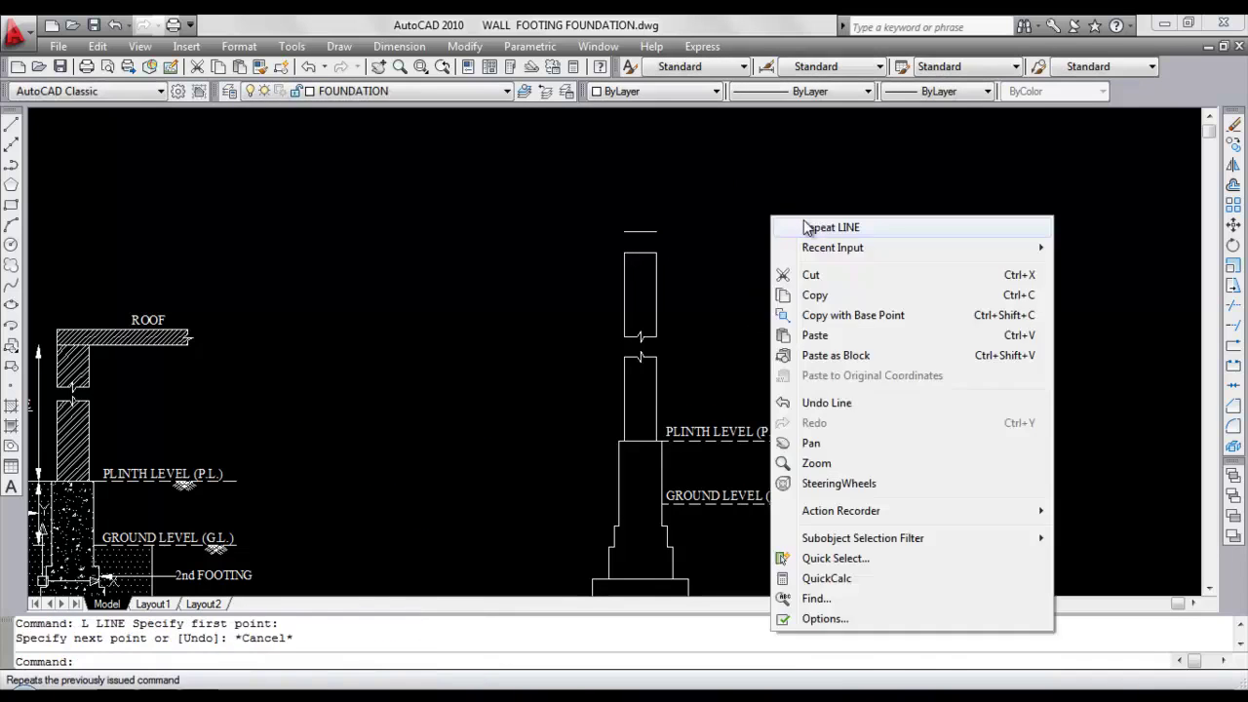
click(825, 226)
click(826, 201)
key(Escape)
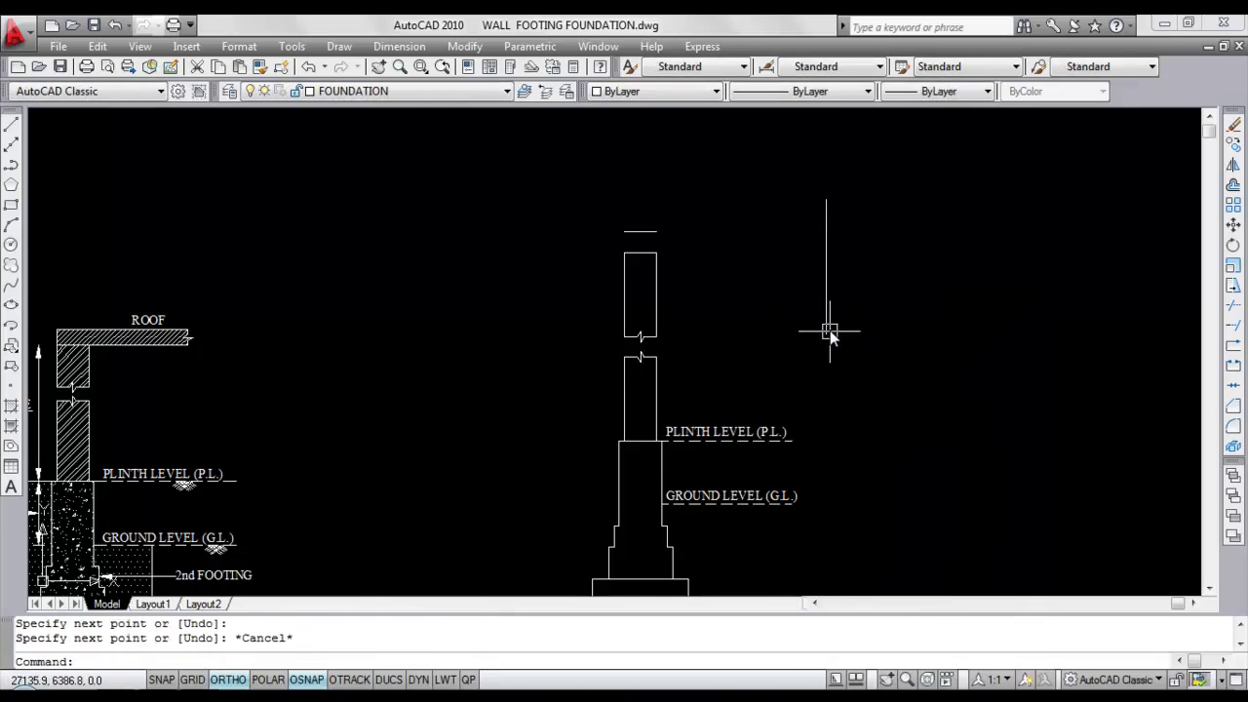
Extend both horizontal roof lines to the vertical line on the right.
text(EX)
key(Return)
click(814, 278)
click(835, 280)
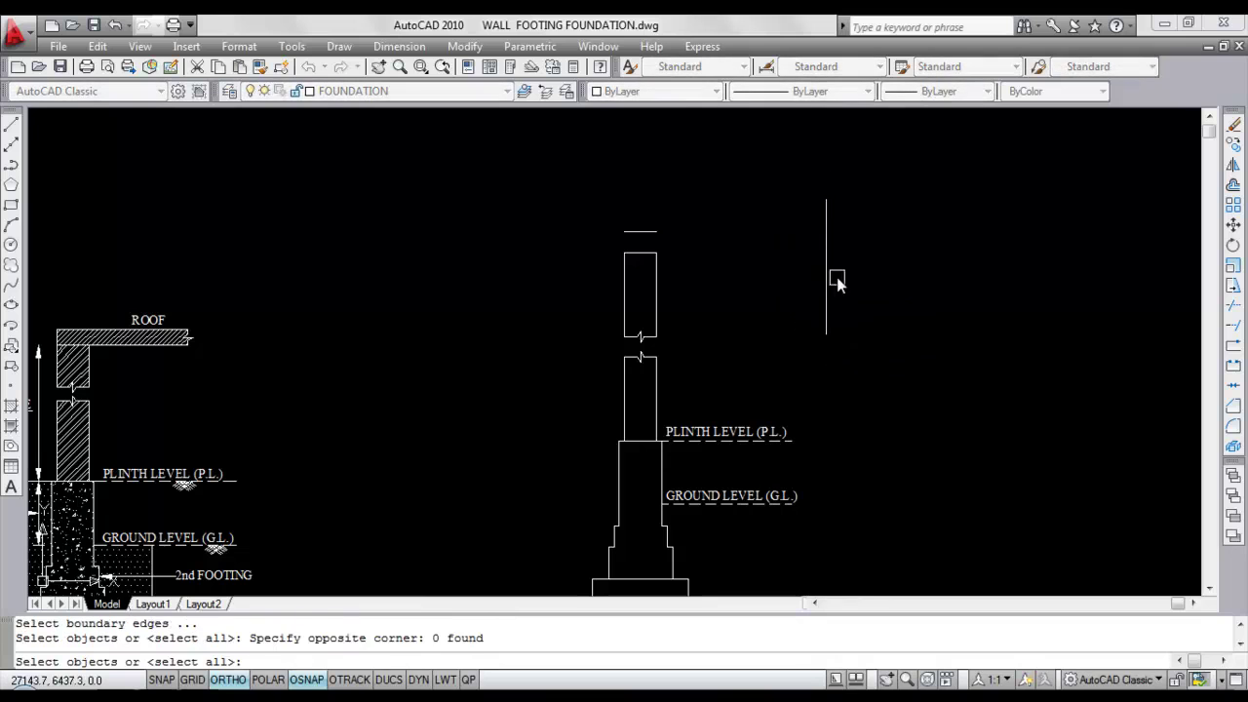
key(Return)
click(664, 232)
click(647, 254)
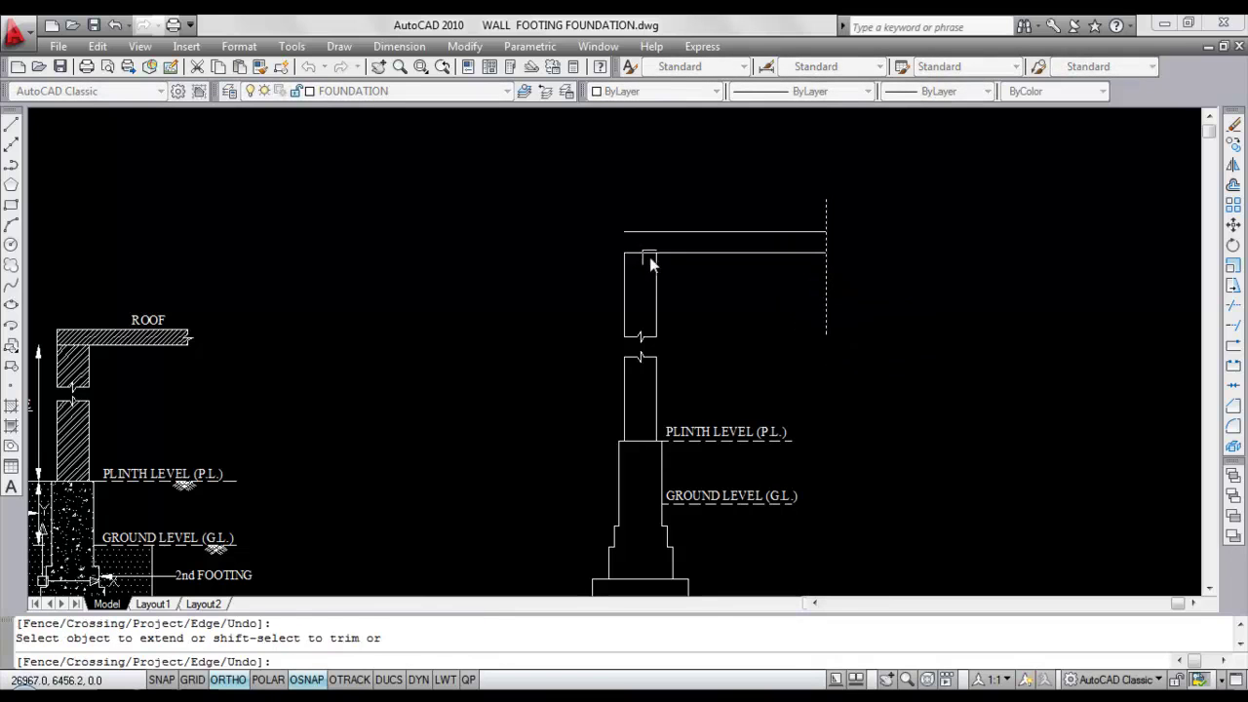
key(Escape)
Trim the vertical line above and below the roof slab, keeping only the slab's end edge.
text(TR)
key(Return)
key(Return)
click(826, 216)
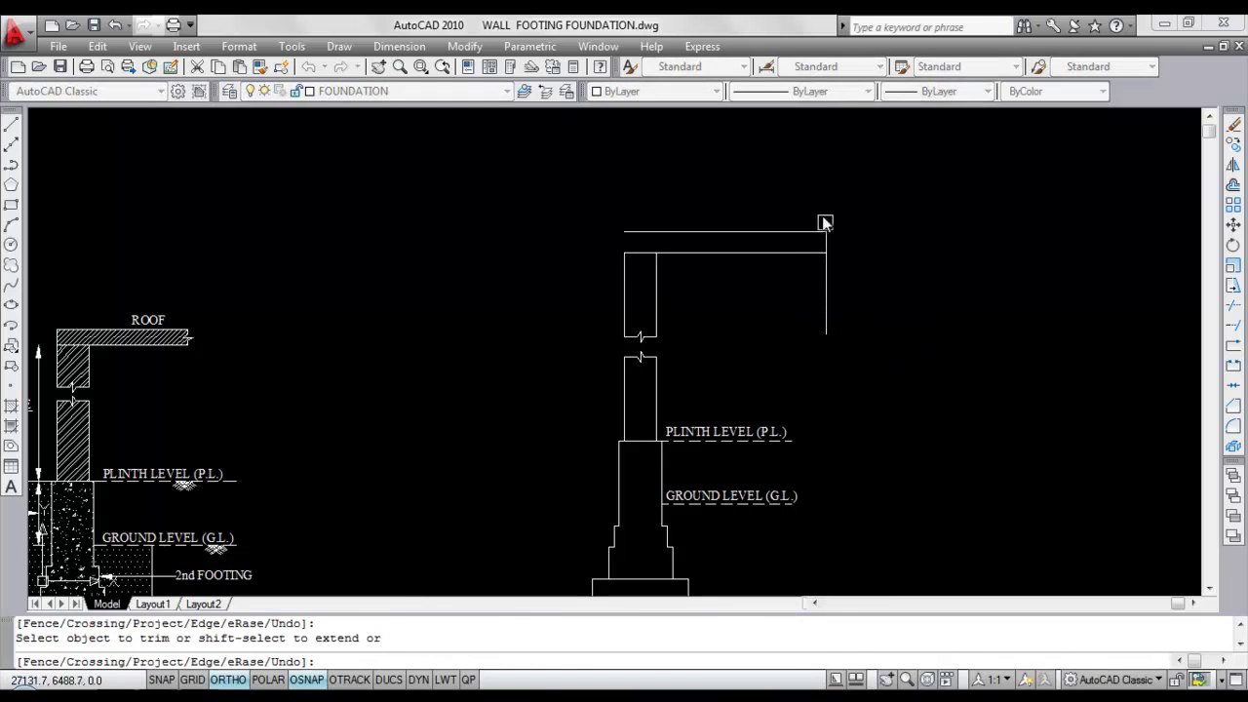
key(Escape)
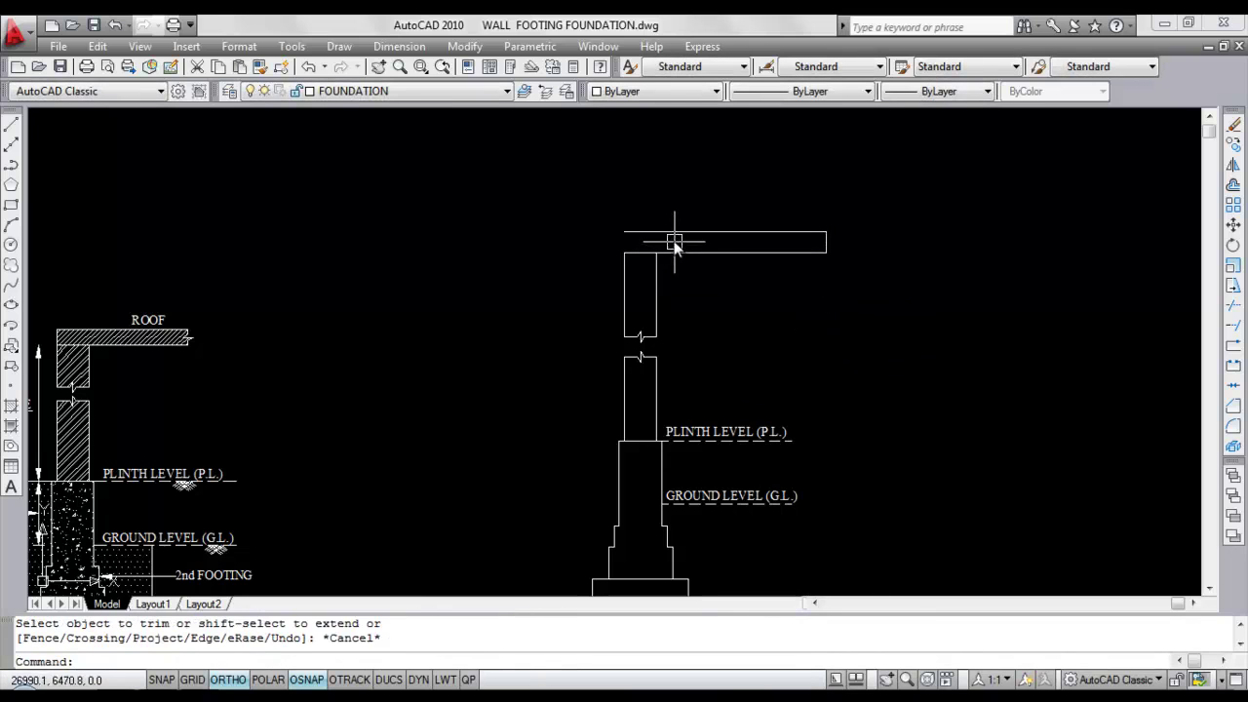
Extend the upper wall's left side up to the roof slab's top line.
text(EX)
key(Return)
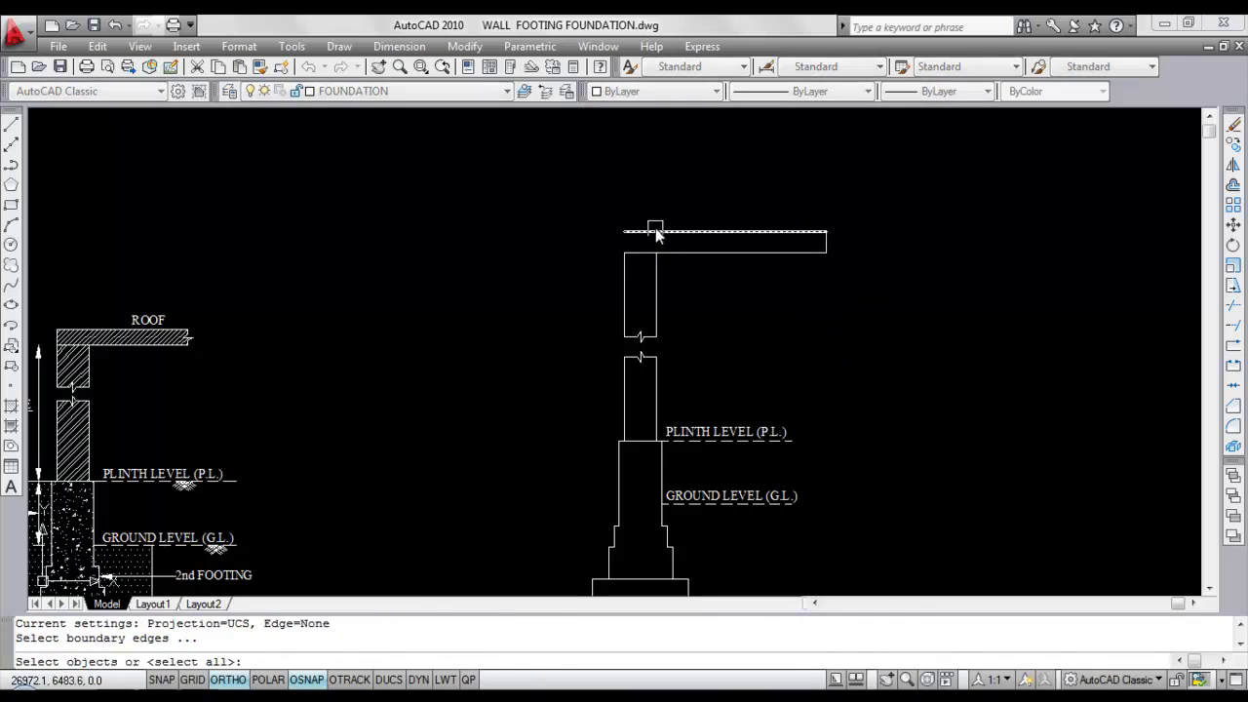
click(659, 234)
key(Return)
double_click(624, 275)
key(Escape)
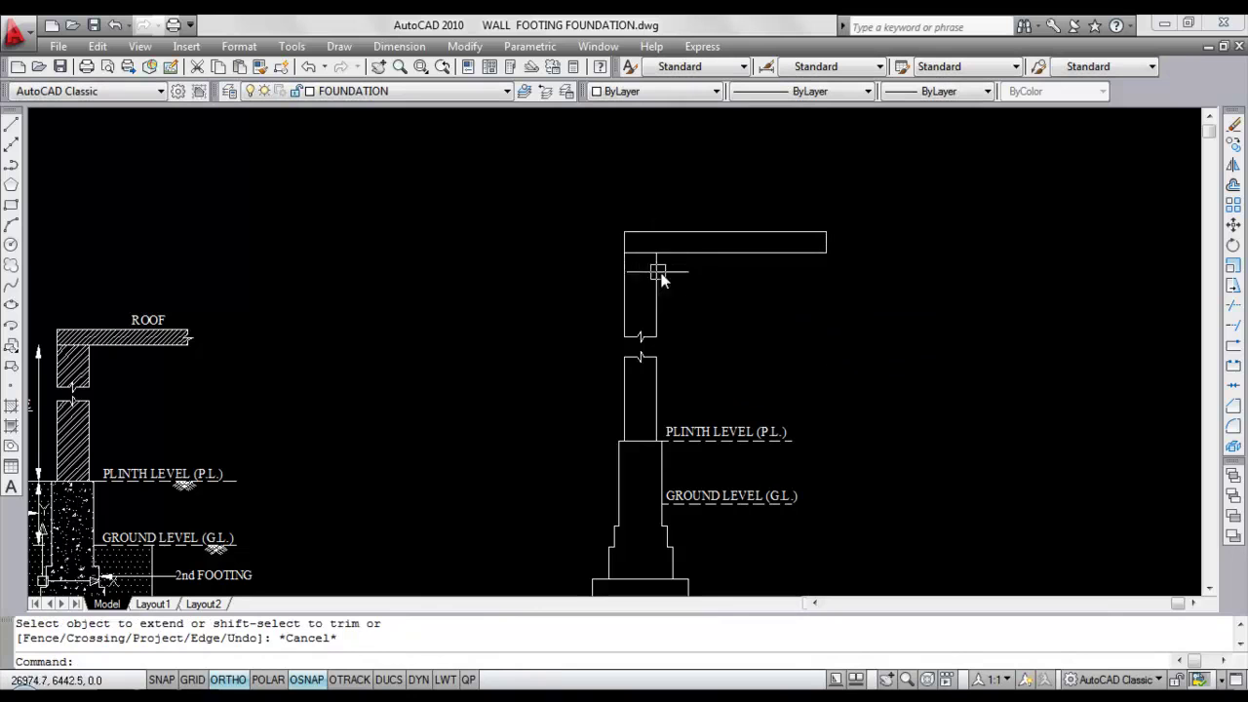
Start a hatch with the predefined AR-CONC pattern at scale 2.5.
scroll(718, 272, down, 2)
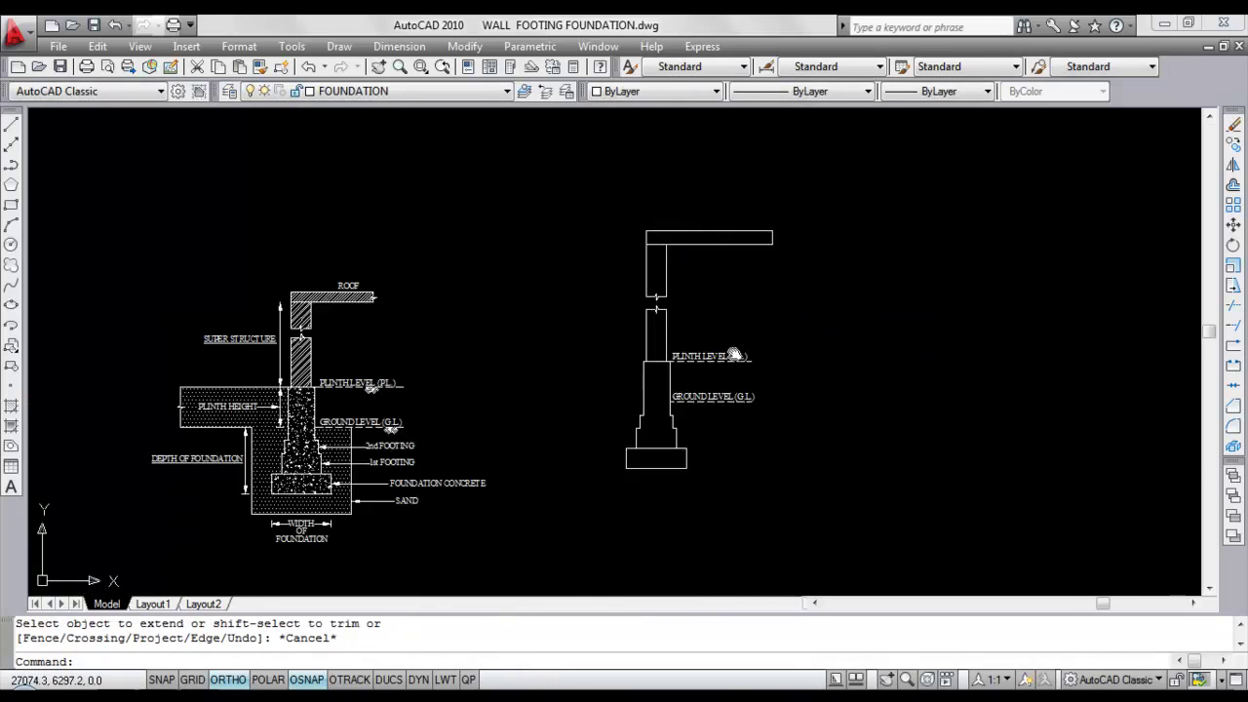
middle_drag(733, 355, 731, 323)
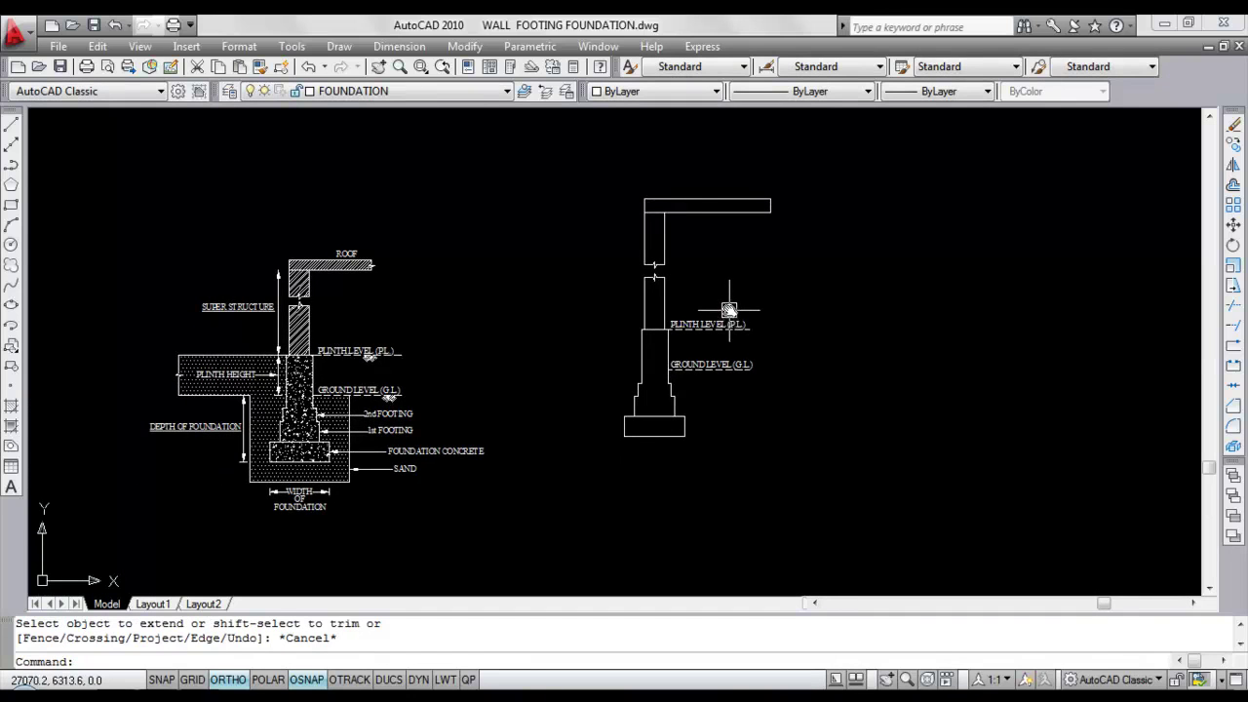
scroll(725, 309, up, 2)
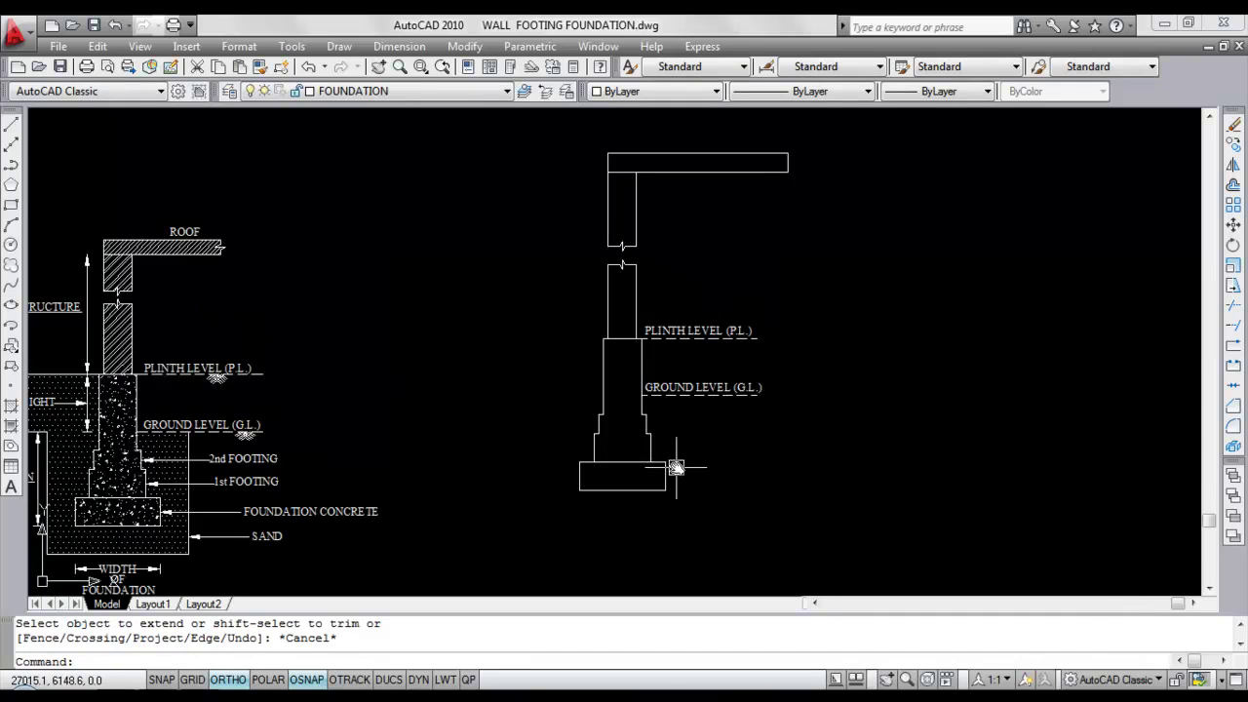
text(H)
key(Return)
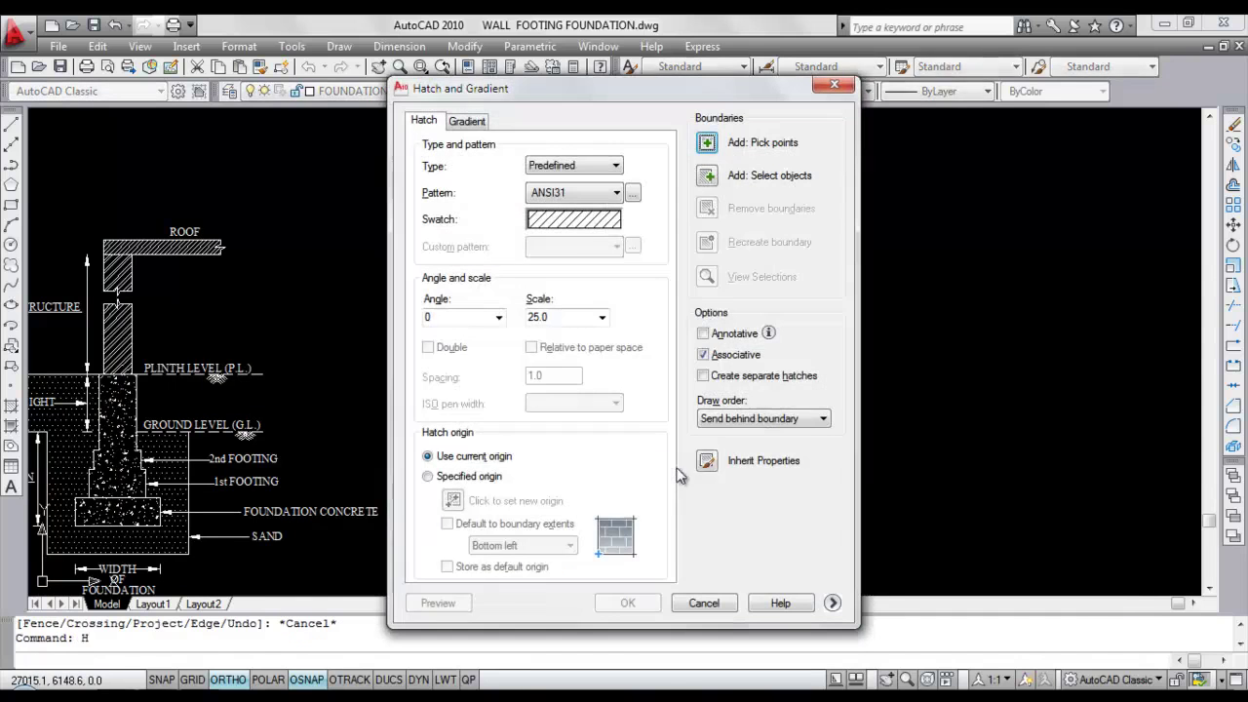
click(571, 221)
click(584, 195)
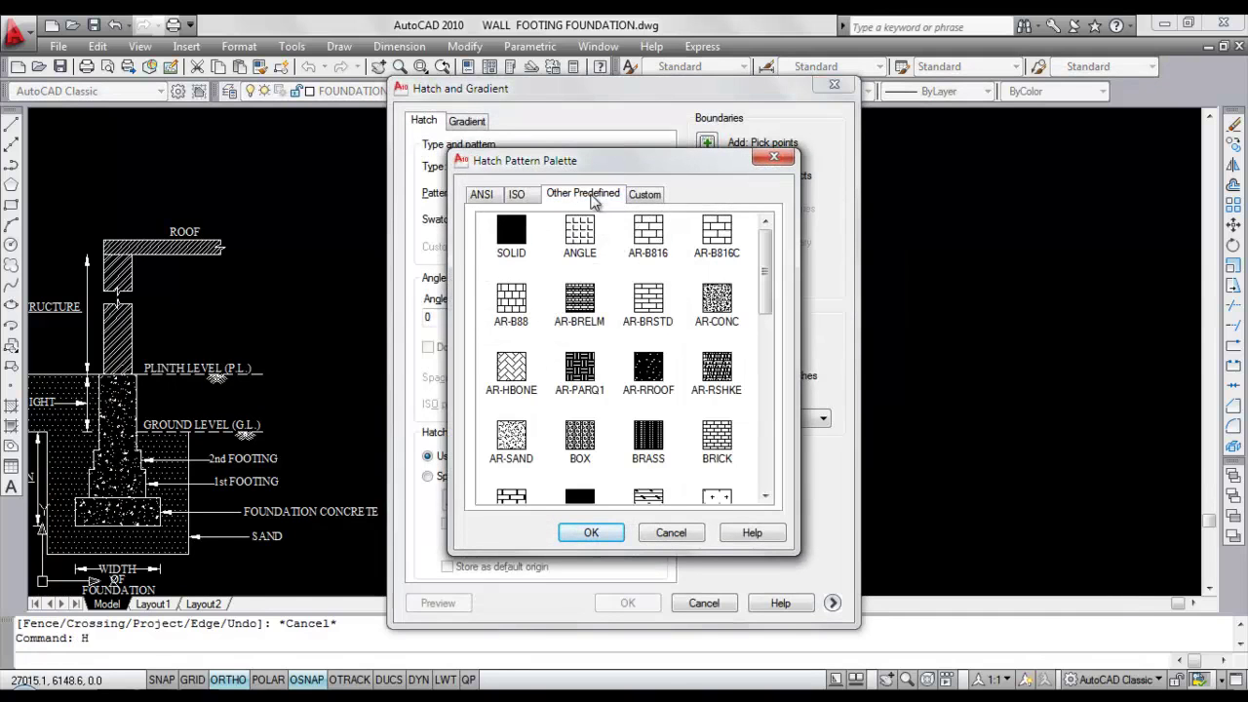
click(722, 300)
click(614, 534)
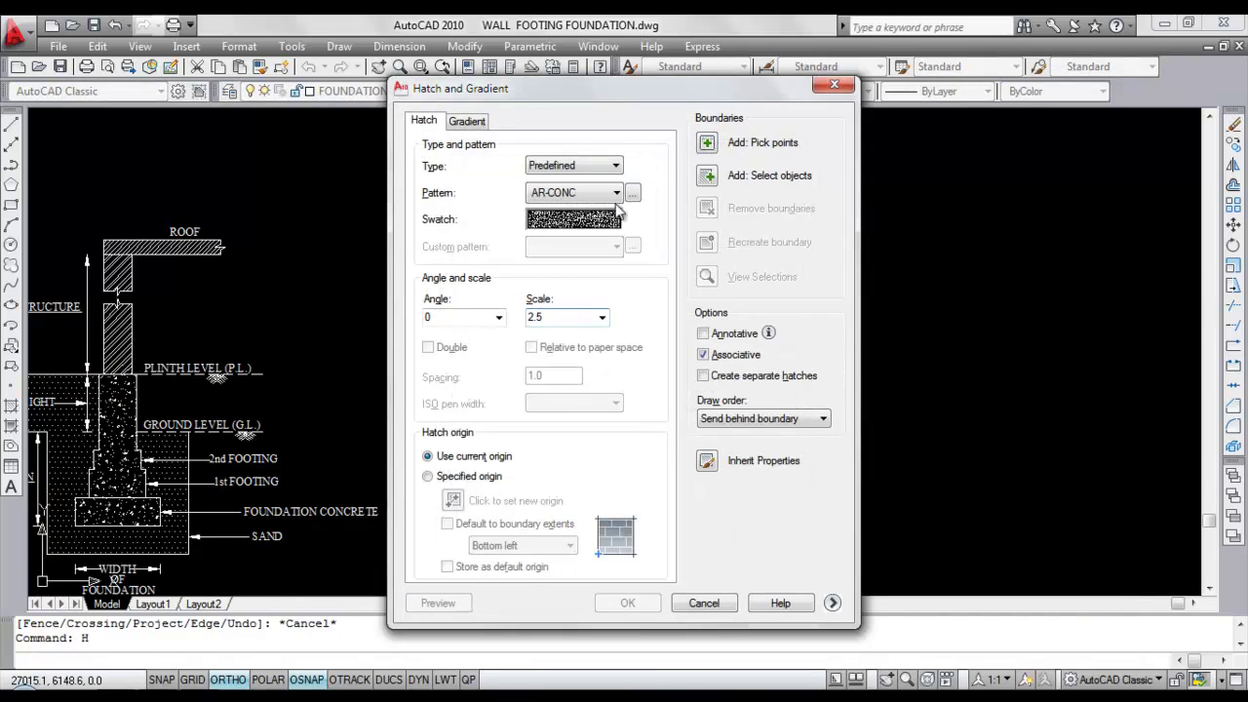
Hatch the foundation concrete base and the stepped footing up to plinth level with the chosen concrete pattern.
click(708, 144)
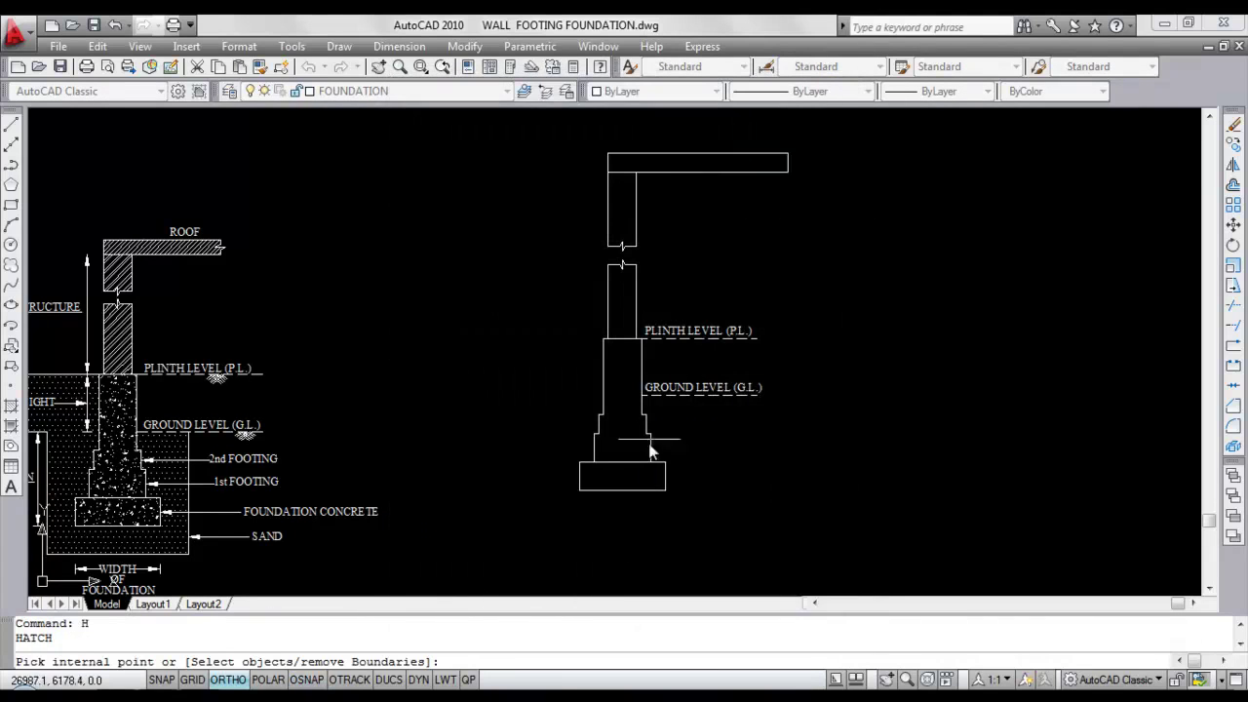
click(634, 476)
click(628, 411)
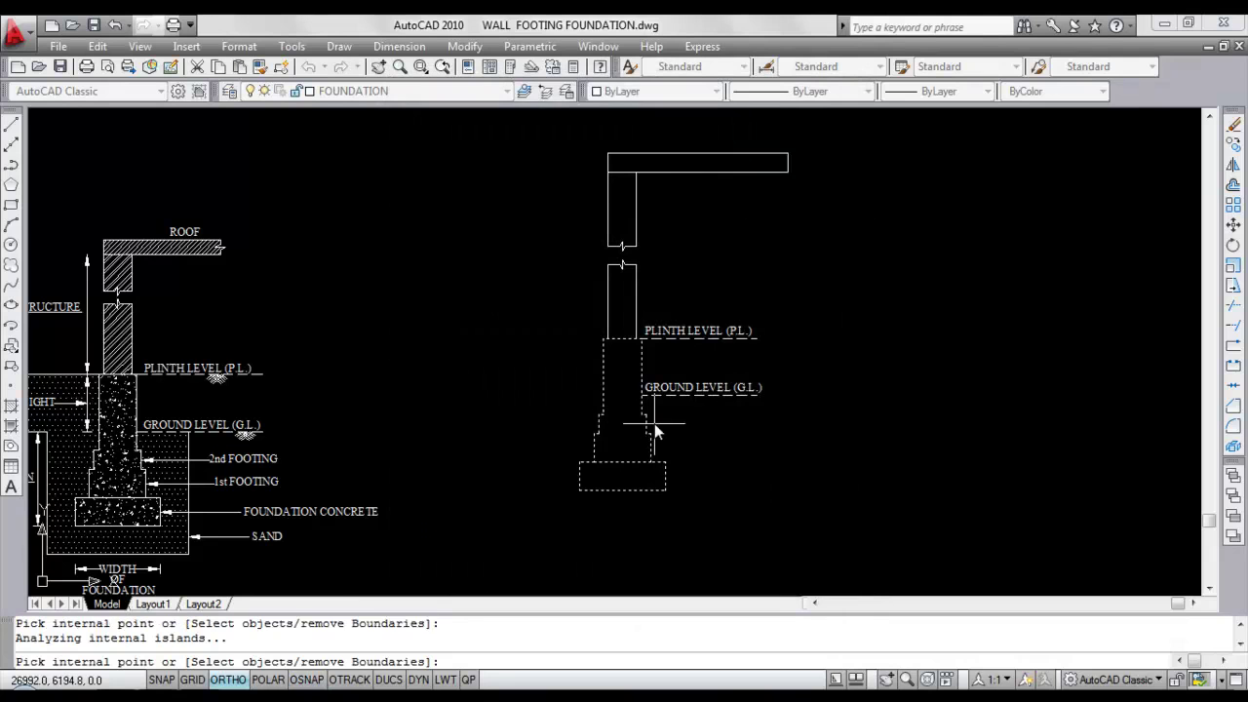
key(Return)
key(Return)
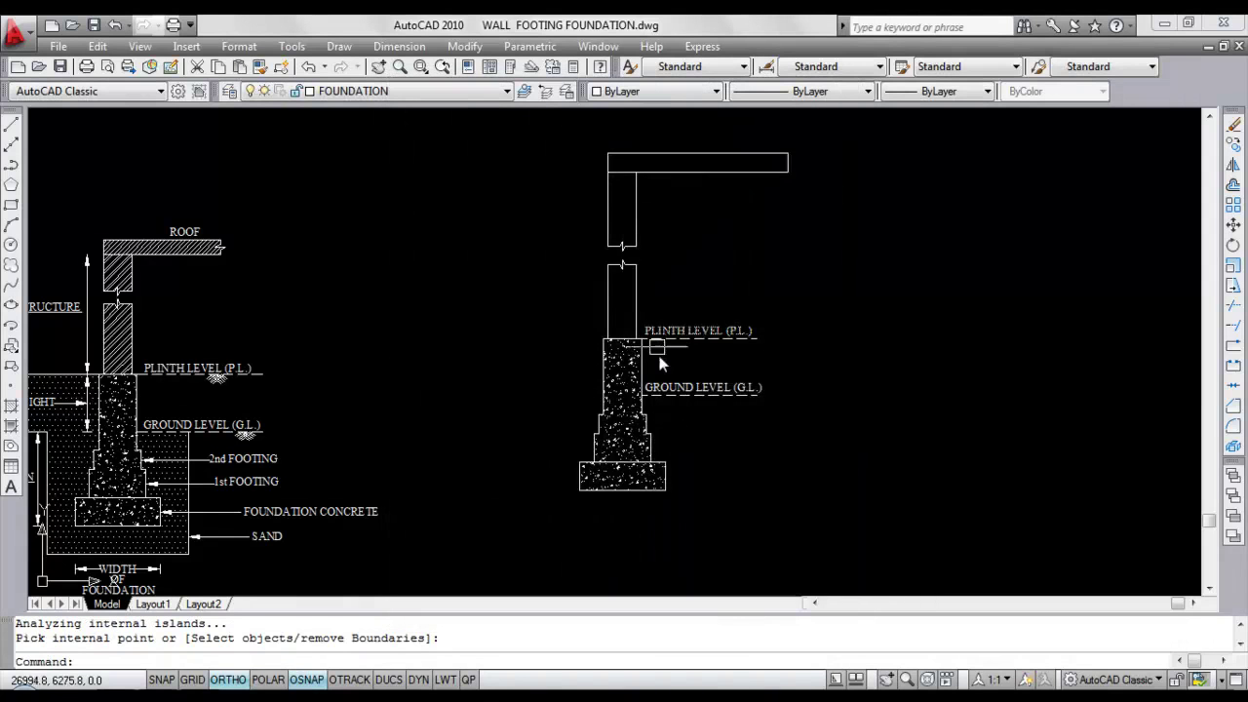
Start a hatch with the predefined ANSI32 pattern at scale 20.
scroll(660, 364, up, 2)
middle_drag(621, 288, 566, 363)
text(H)
key(Return)
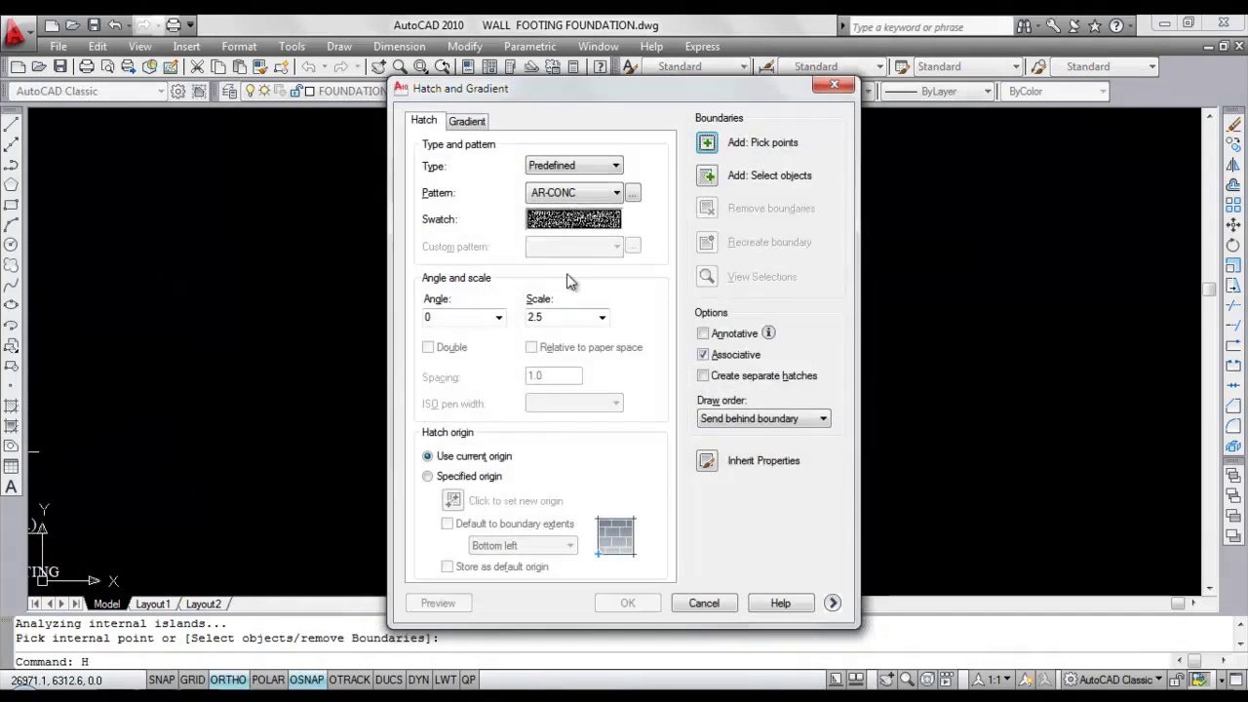
click(575, 220)
click(480, 195)
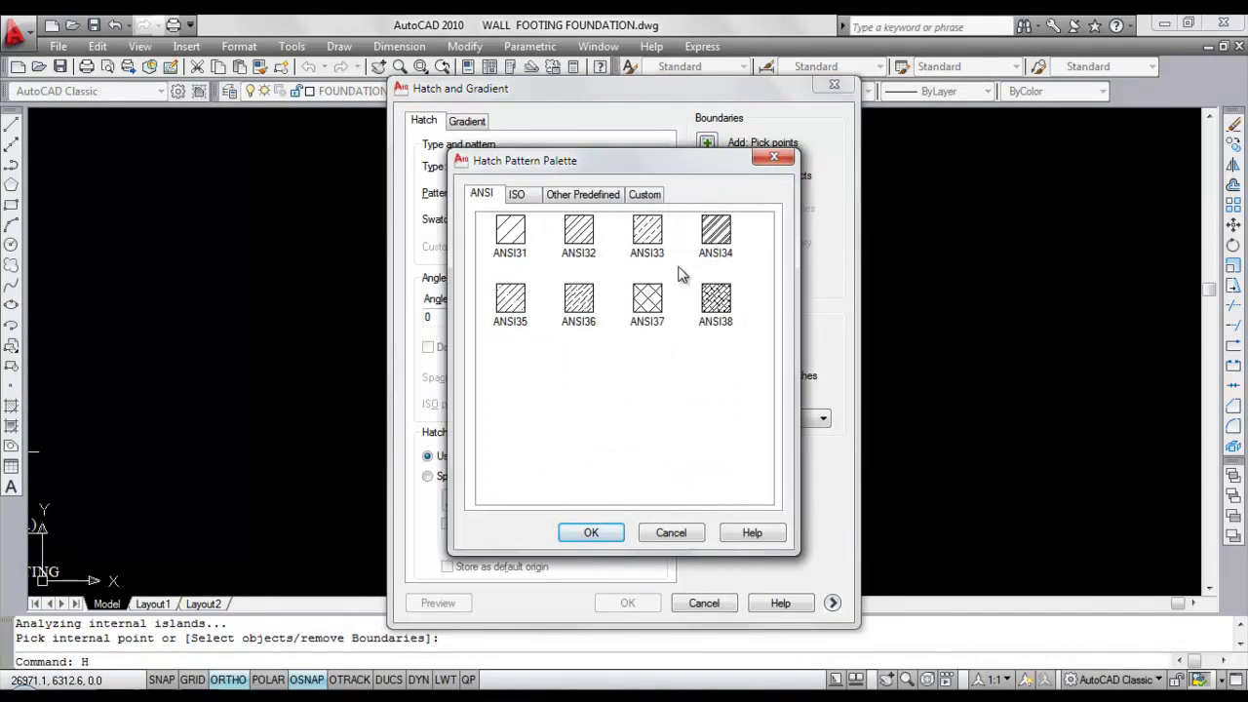
click(576, 239)
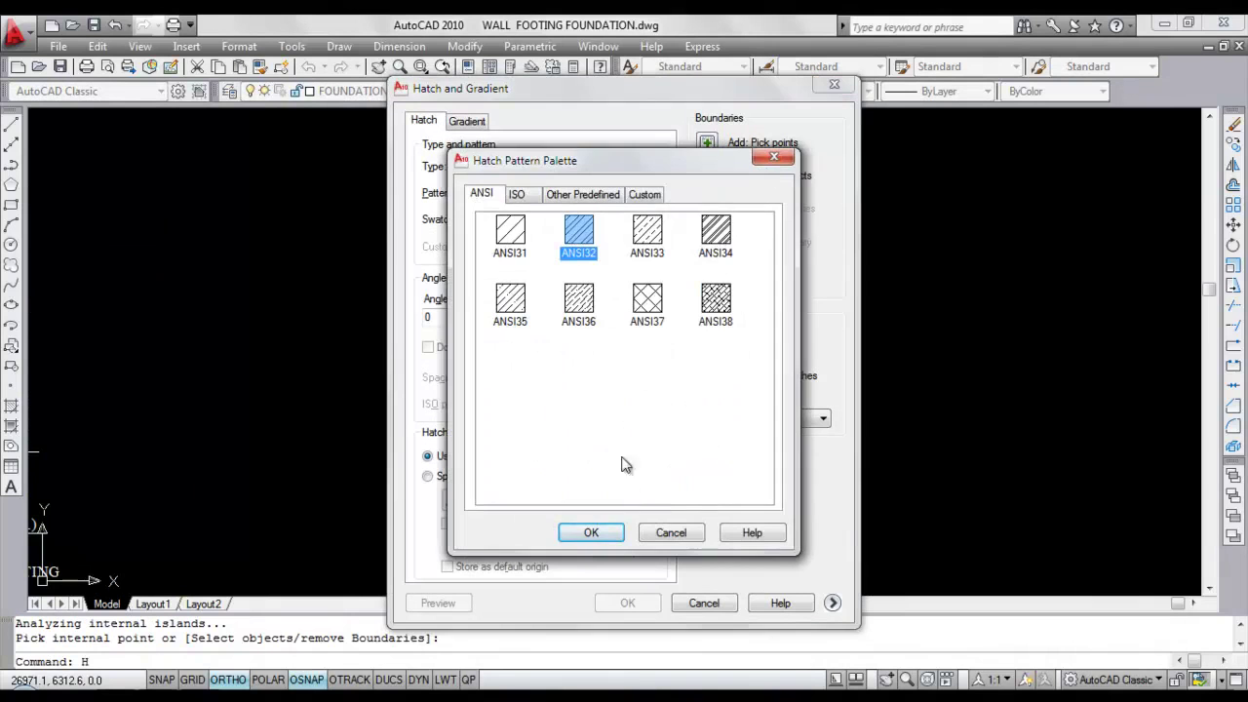
click(590, 532)
double_click(561, 316)
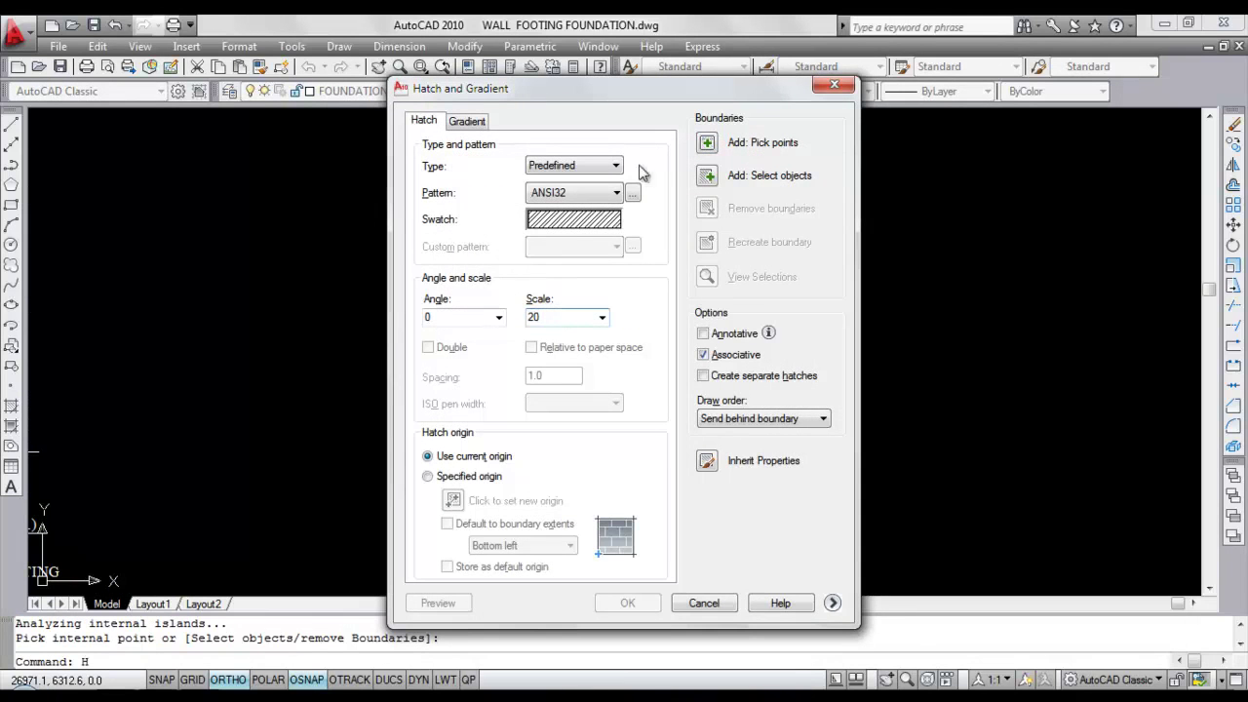
Hatch the lower and upper parts of the broken superstructure wall with the chosen diagonal pattern.
click(709, 146)
click(564, 341)
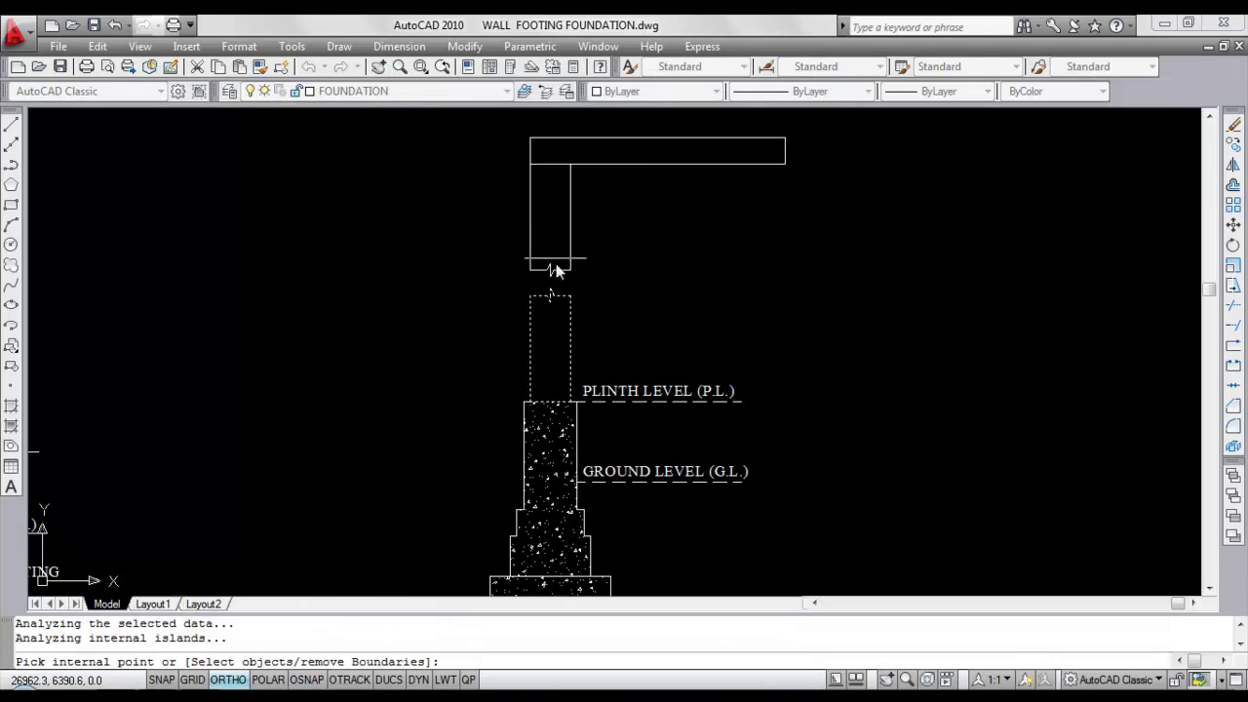
click(559, 216)
key(Return)
key(Return)
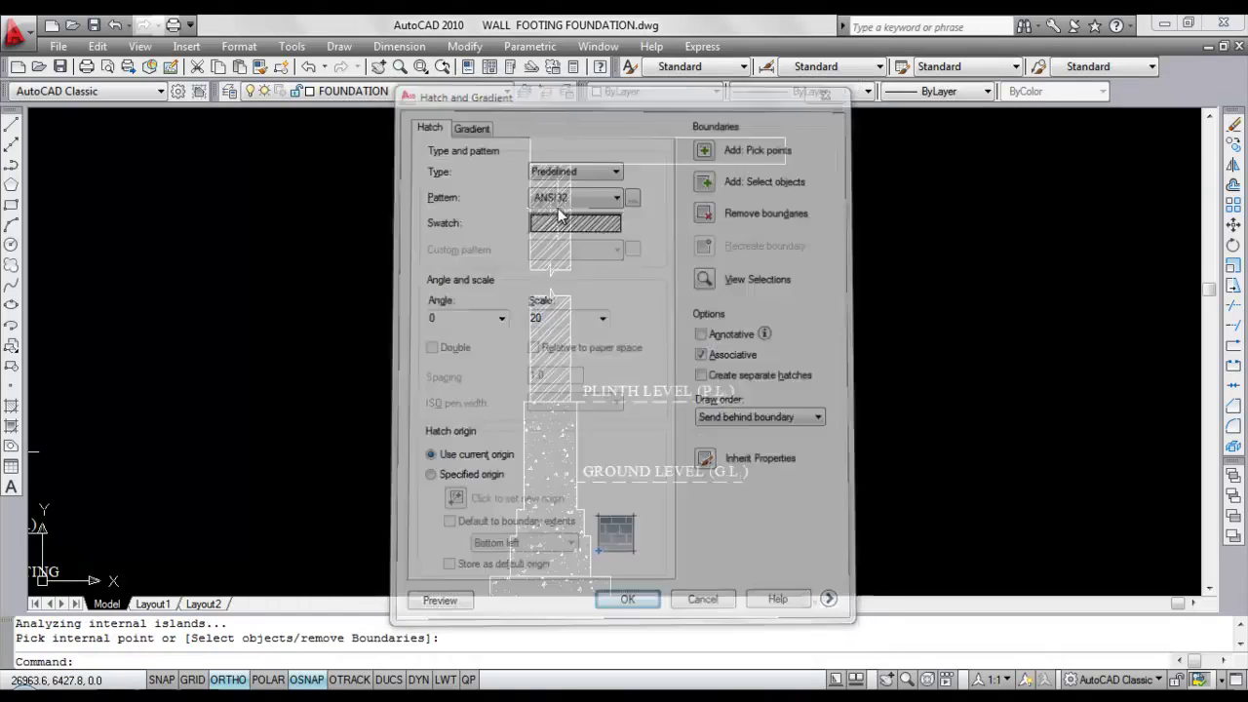
Hatch the roof slab with the predefined ANSI31 pattern at scale 25.
middle_drag(605, 275, 609, 329)
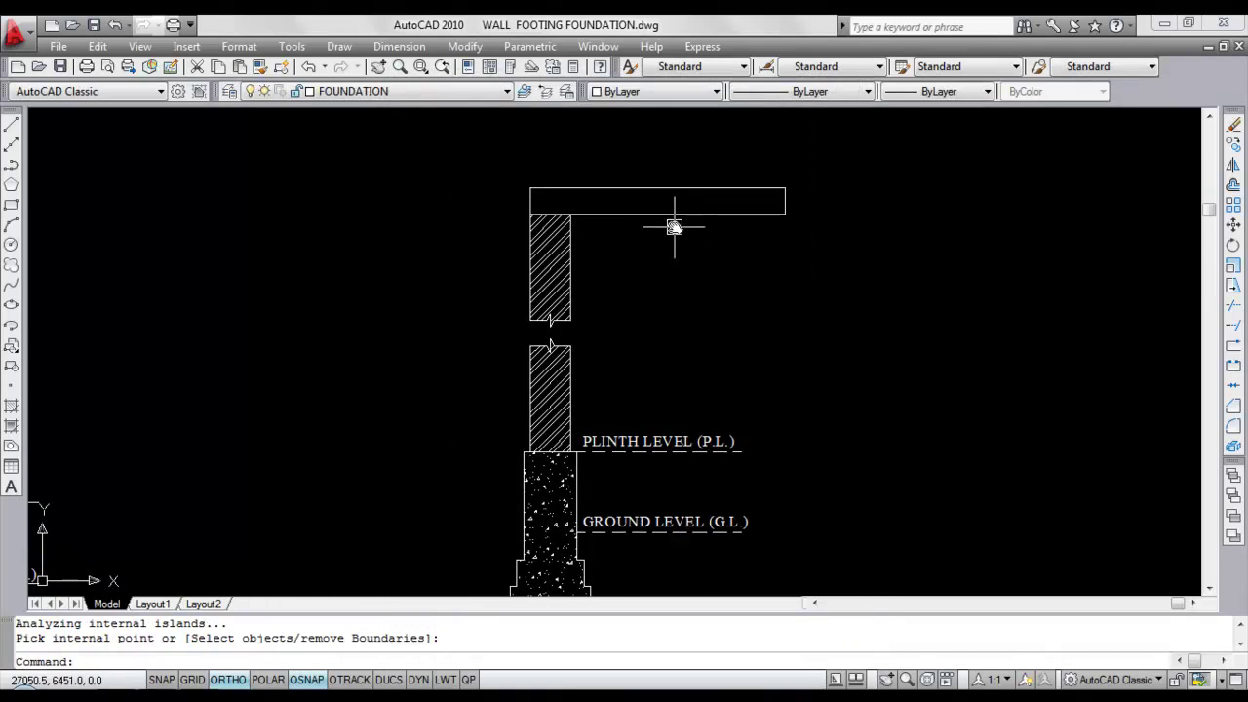
text(h)
key(Return)
click(558, 223)
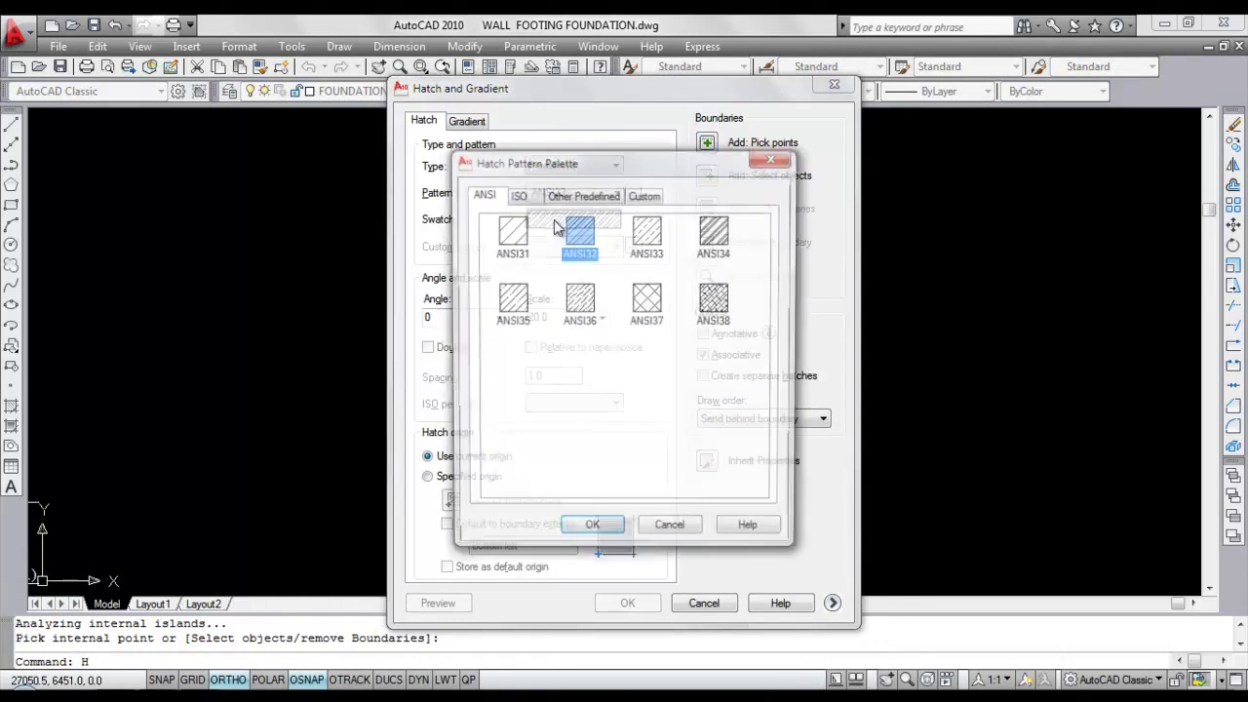
click(510, 234)
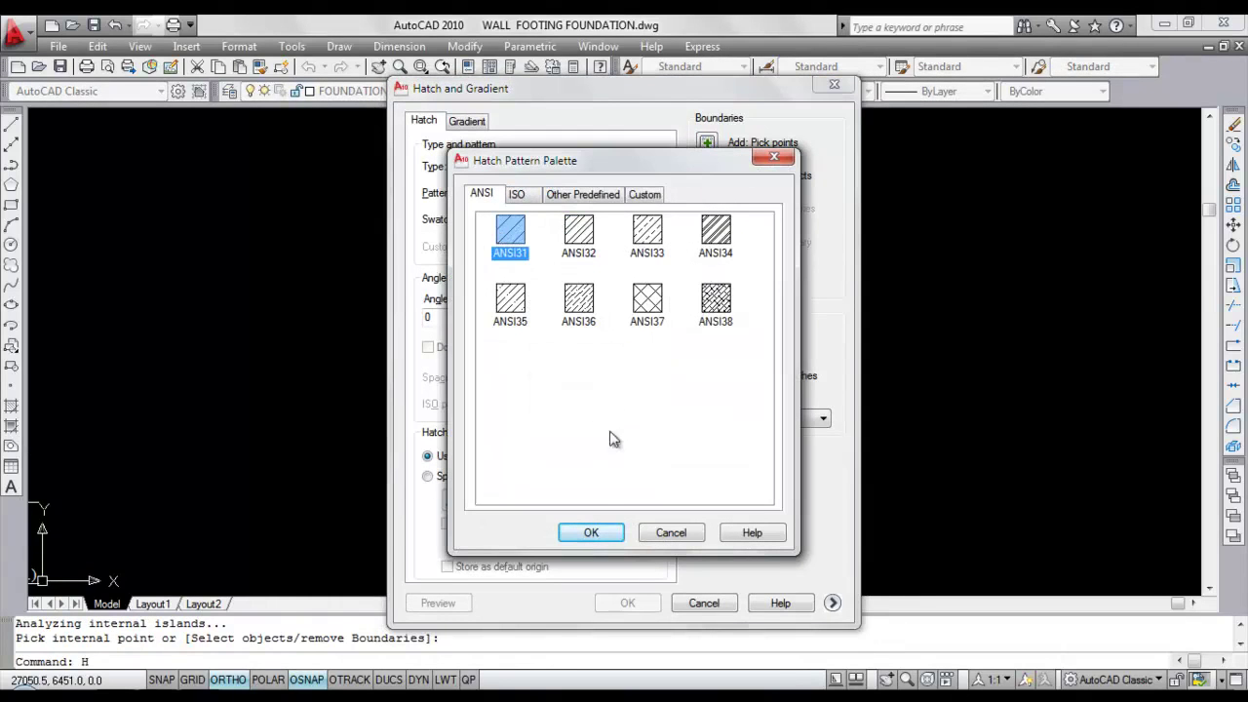
click(592, 533)
double_click(564, 317)
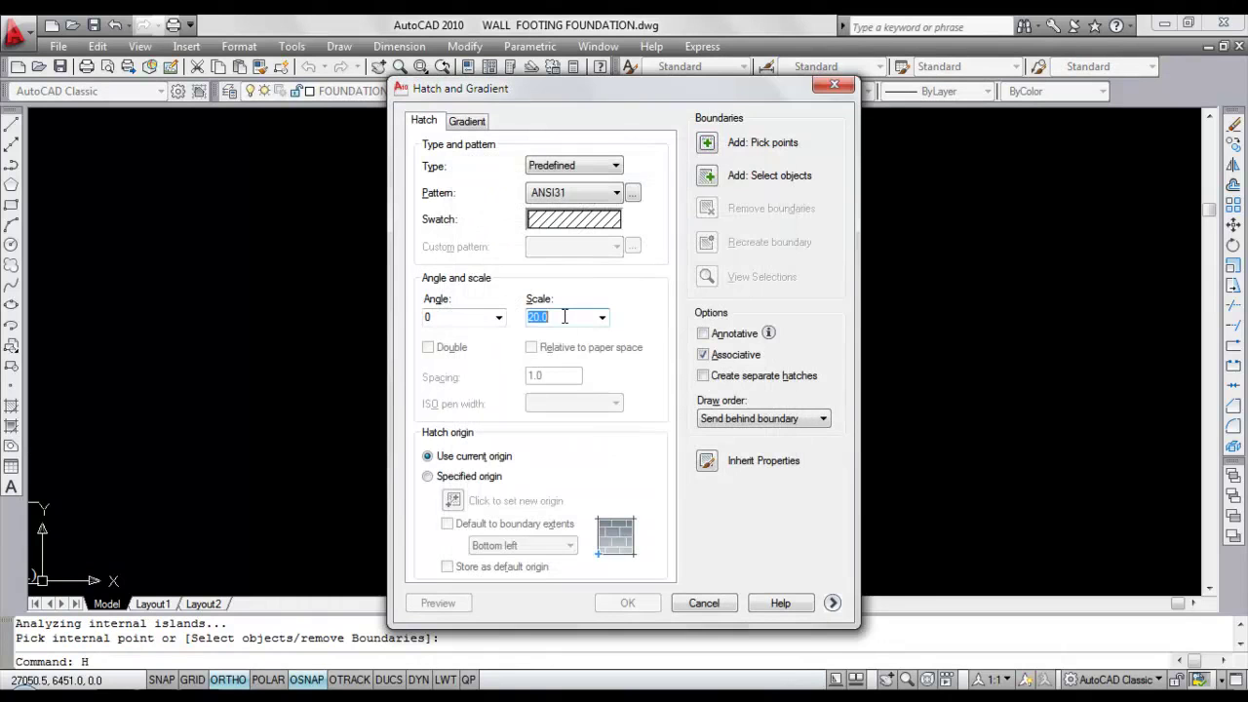
click(707, 143)
click(653, 200)
key(Return)
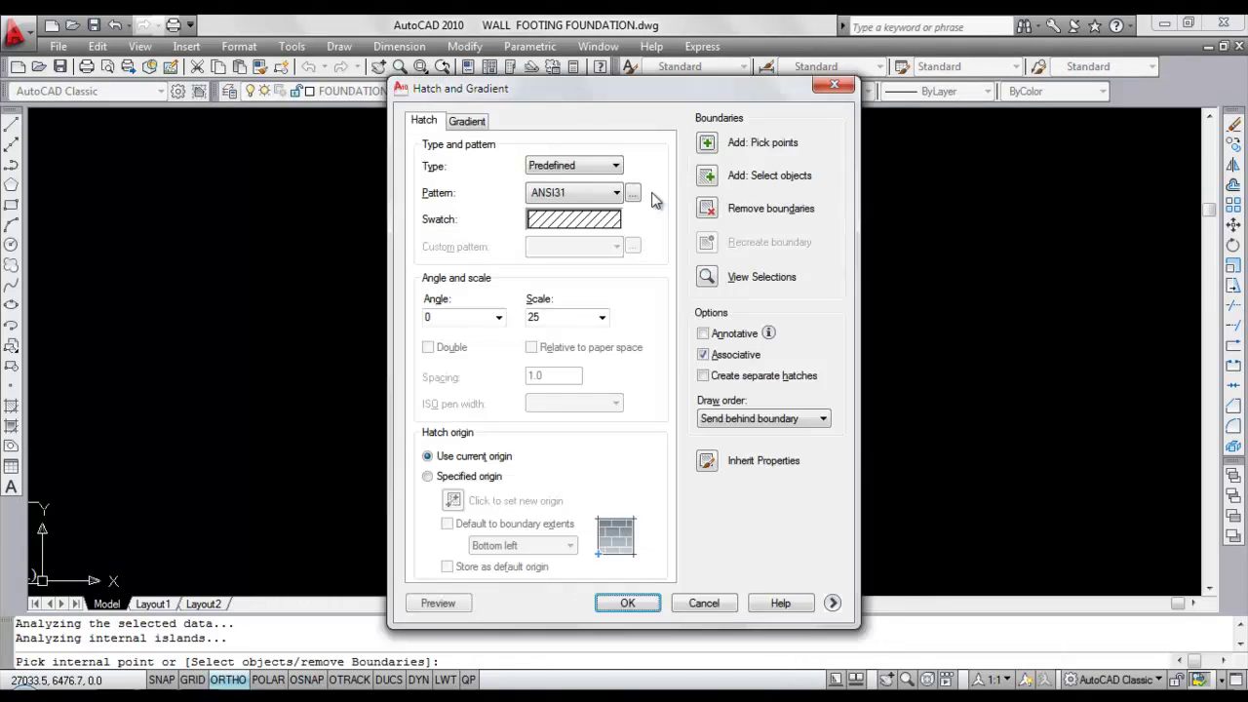
key(Return)
Paste a copy of the GROUND LEVEL (G.L.) text over the left end of the foundation concrete base.
scroll(619, 185, down, 2)
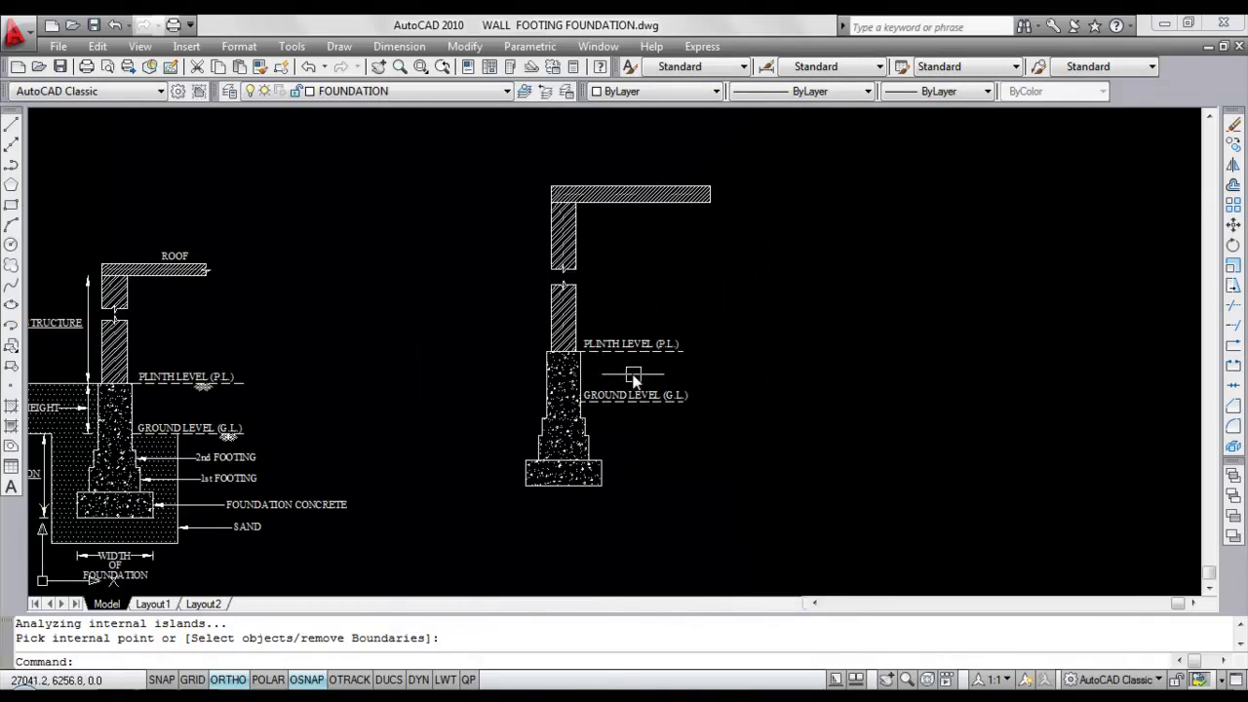
scroll(612, 431, up, 5)
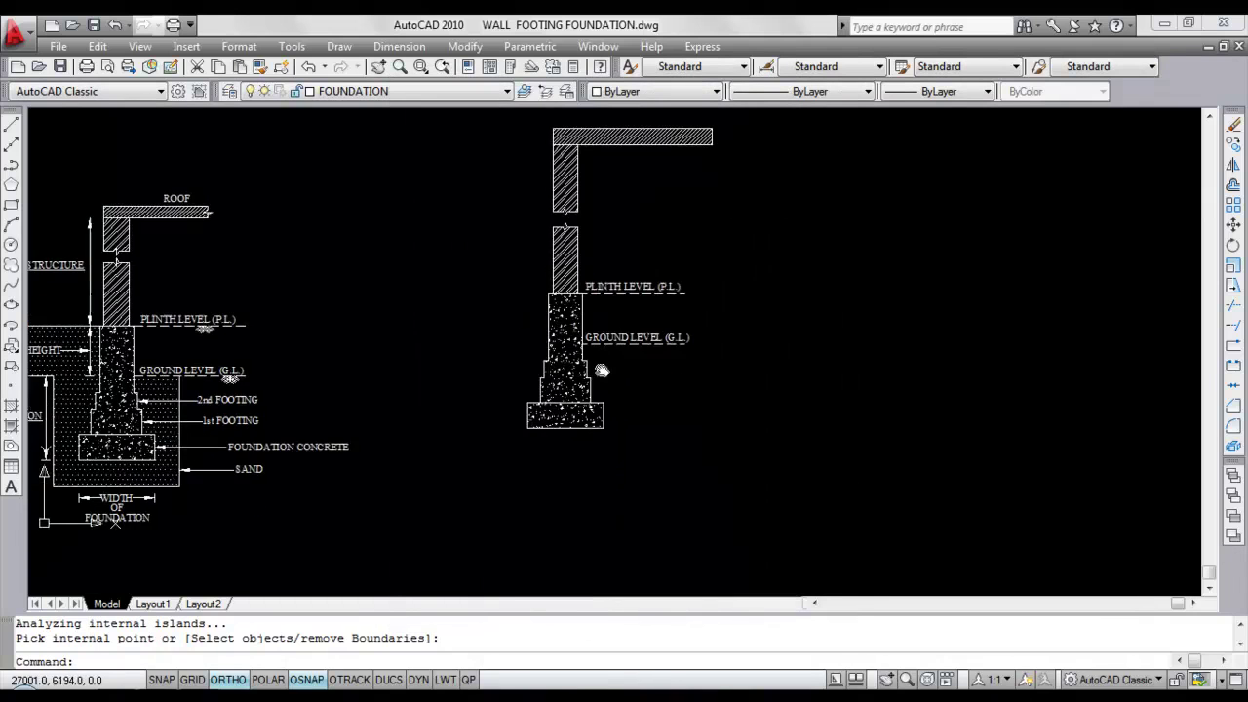
click(639, 269)
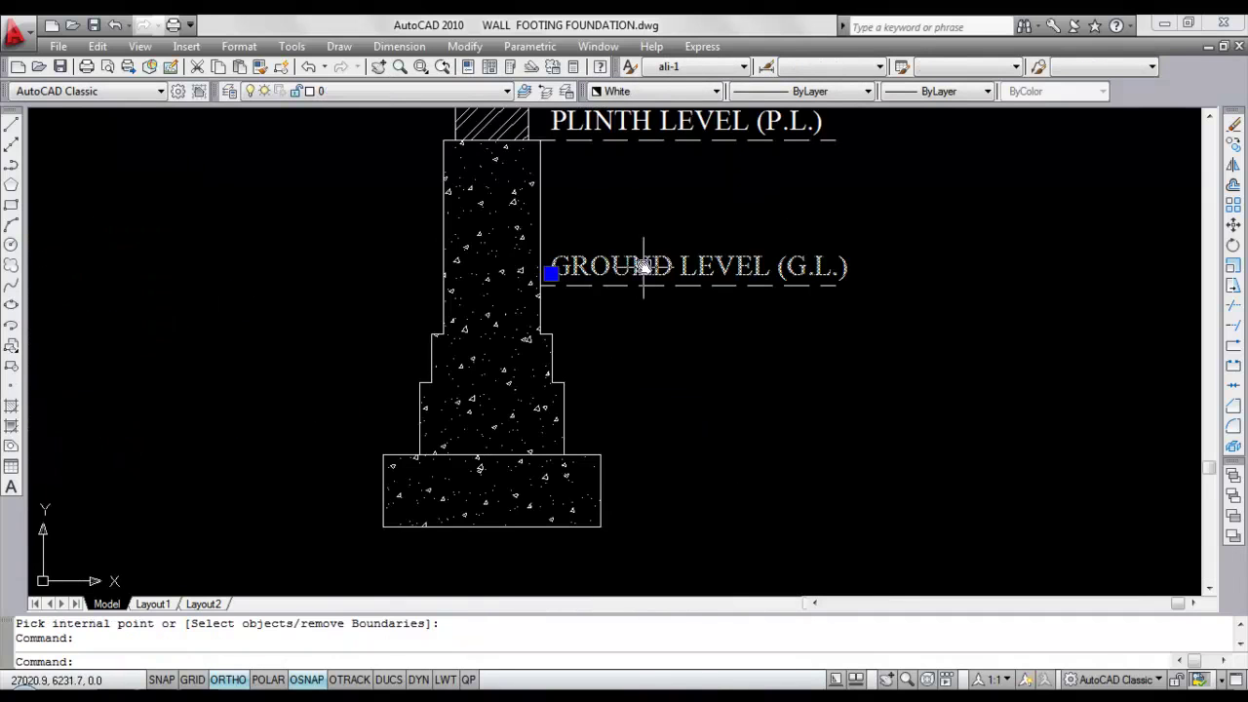
key(ctrl+c)
key(ctrl+v)
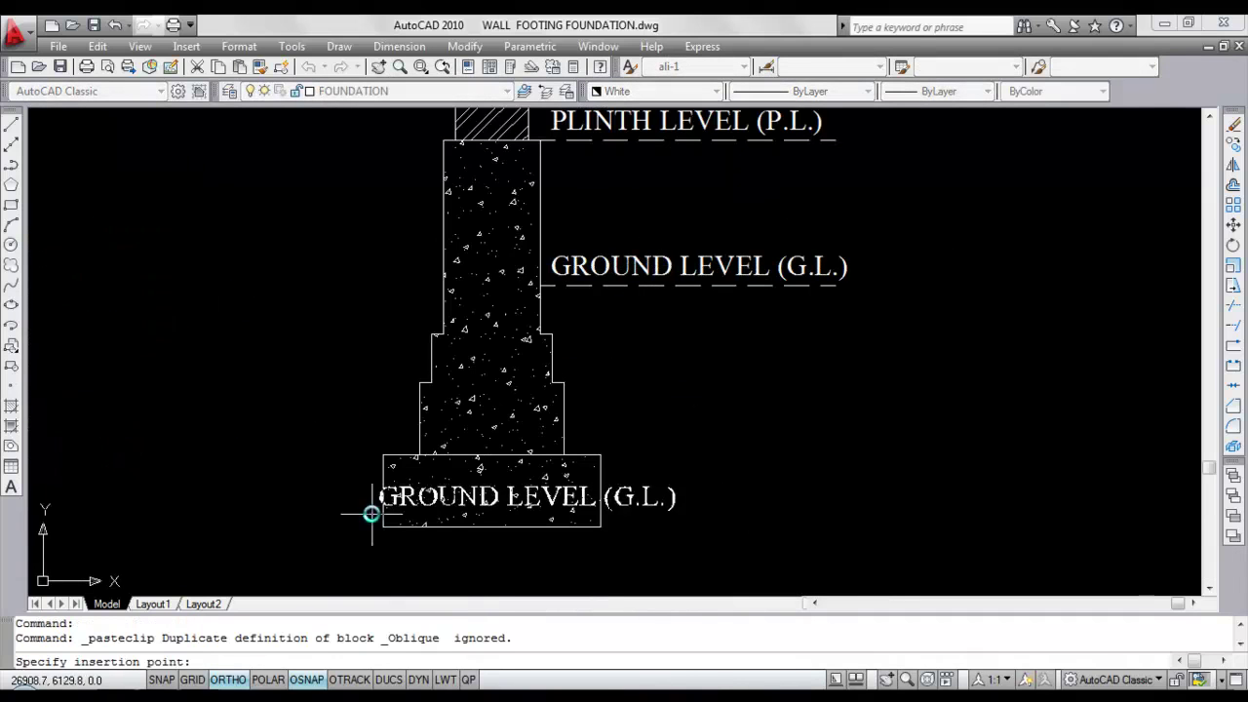
middle_drag(373, 510, 385, 450)
scroll(385, 449, up, 3)
click(380, 431)
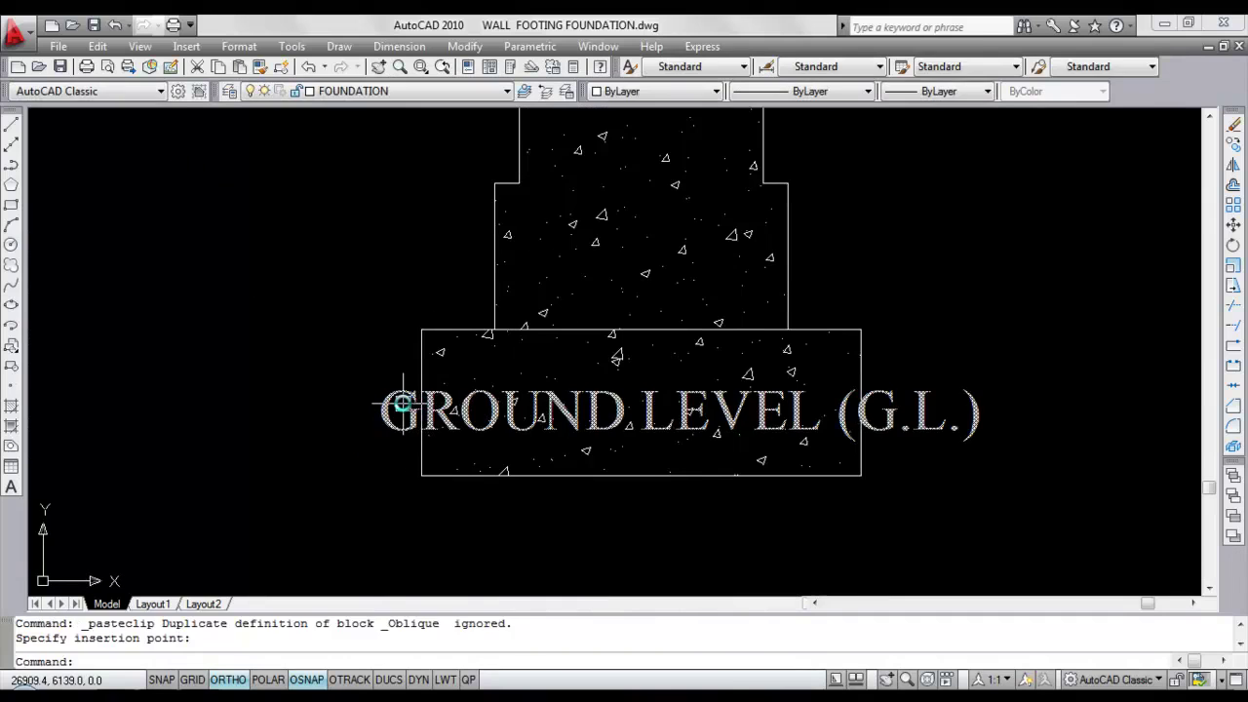
Change the pasted text on the concrete base to "P.C.C (1:4:8)".
double_click(402, 403)
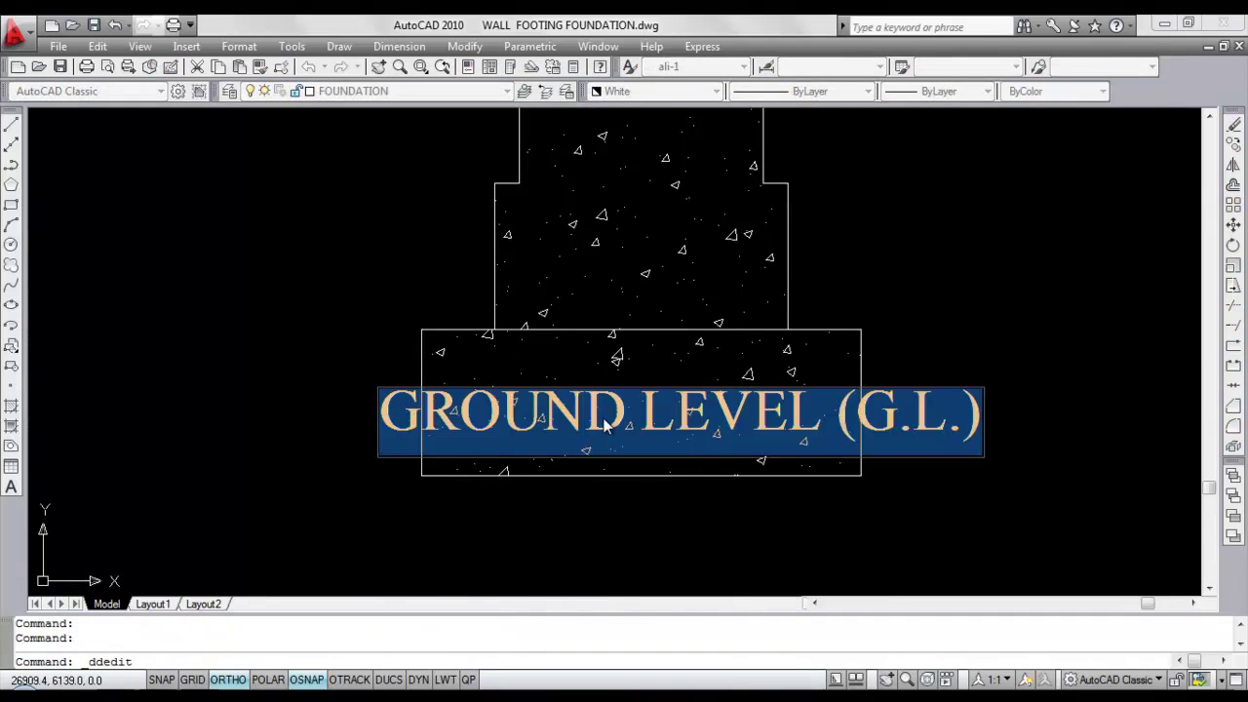
text(P)
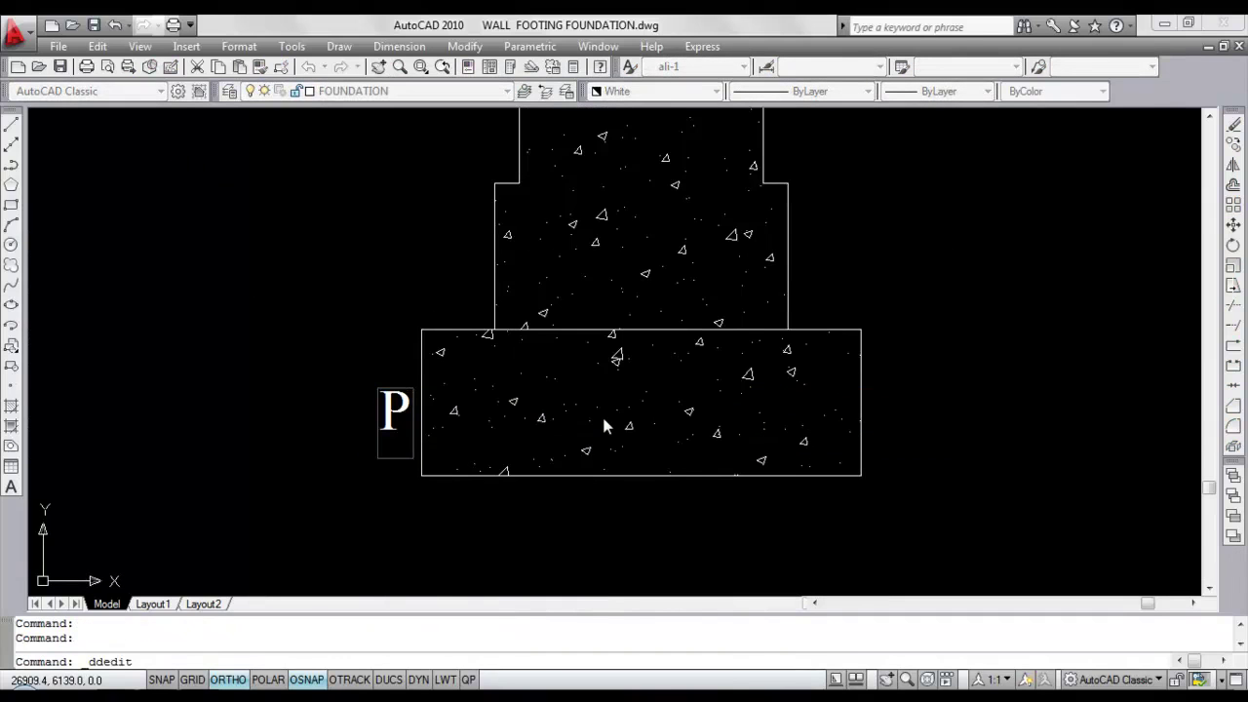
text(.C.)
text(C ()
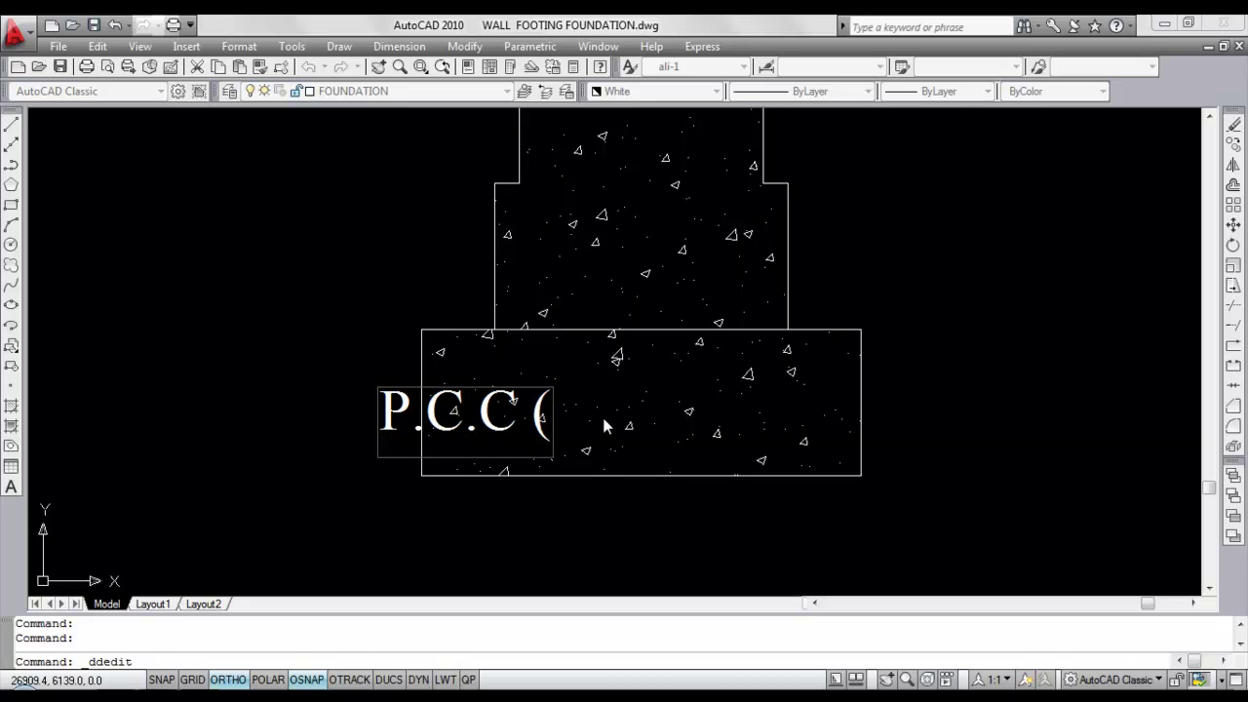
text(1:4:8)
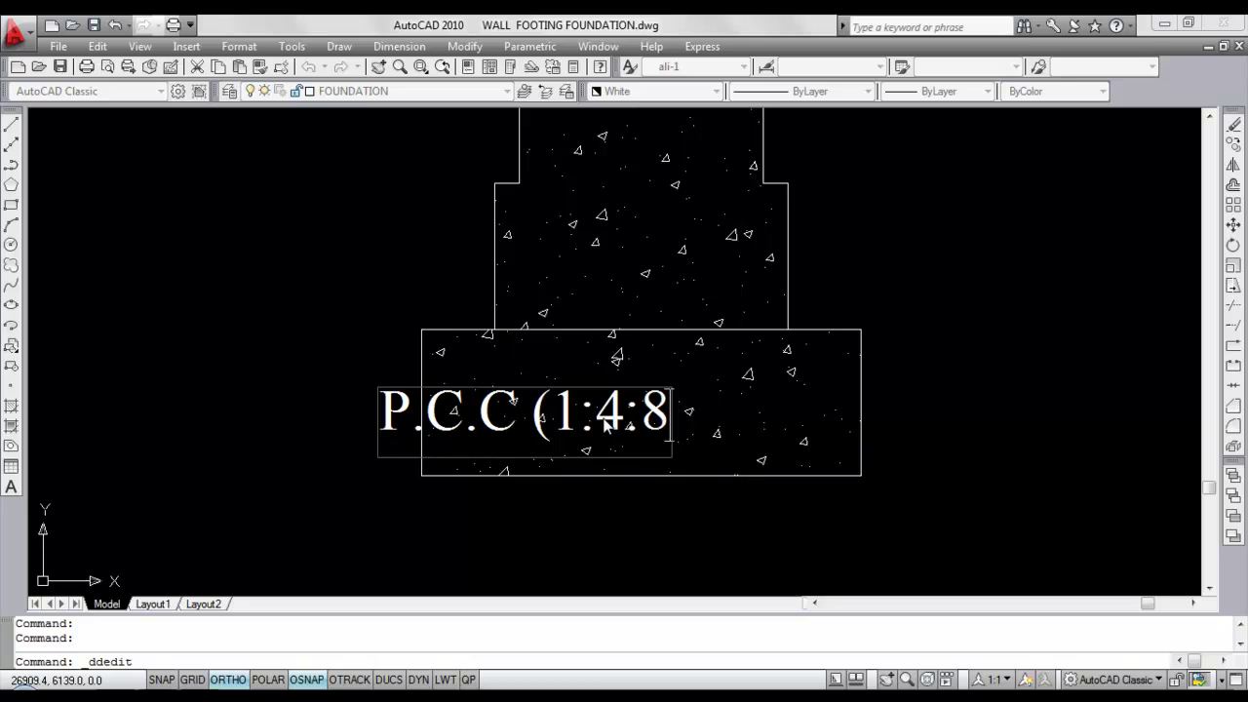
text())
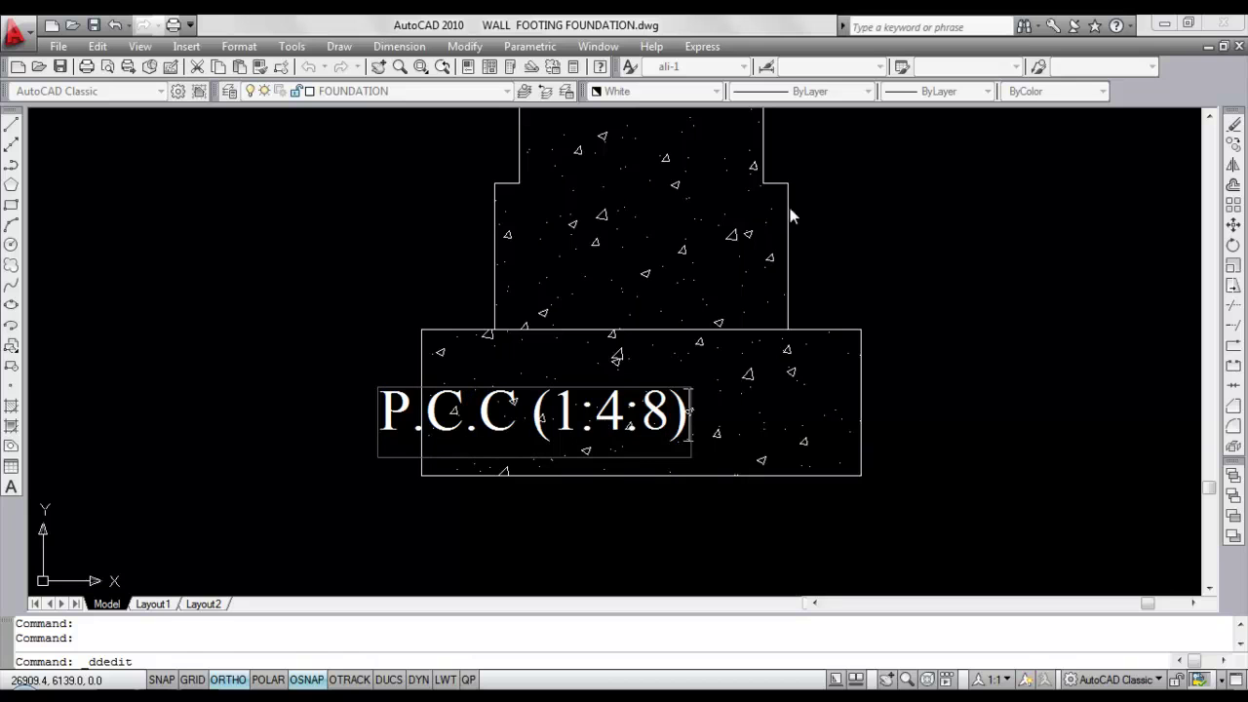
key(Return)
key(Escape)
Move the P.C.C (1:4:8) label horizontally to the middle of the foundation concrete base.
click(404, 434)
click(362, 418)
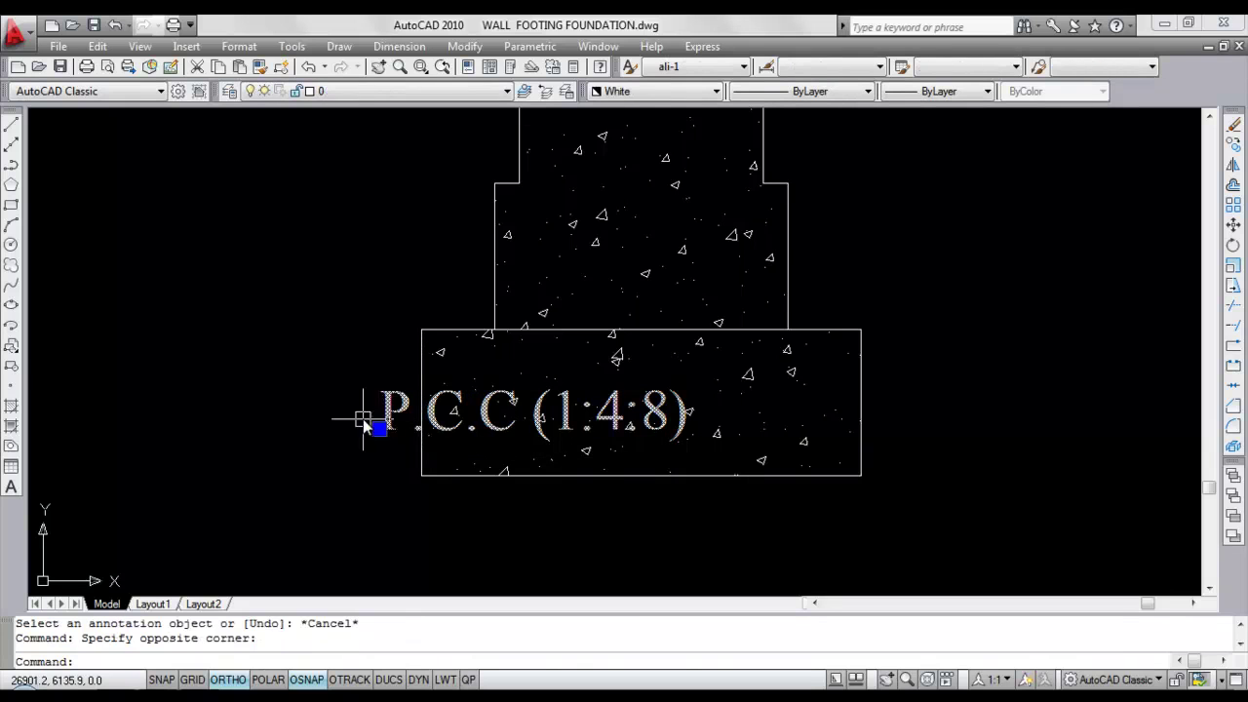
text(M)
key(Return)
click(377, 438)
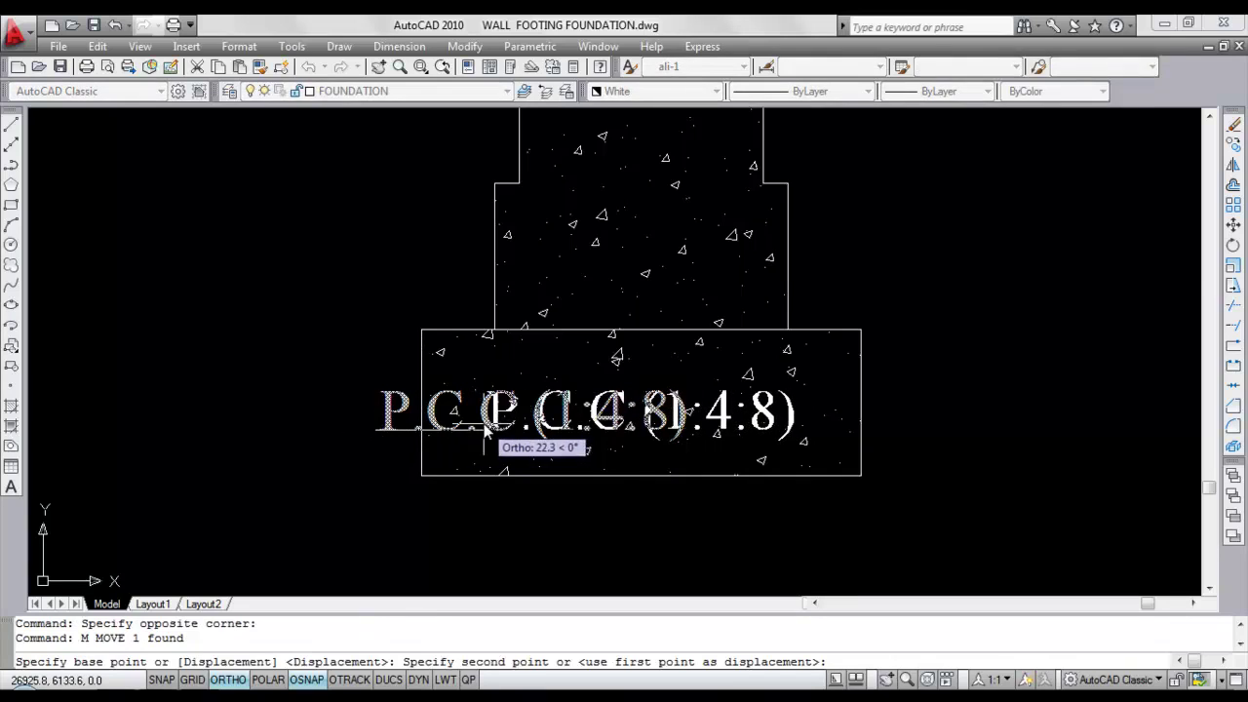
click(524, 411)
Paste a copy of the P.C.C (1:4:8) label onto the footing directly above the concrete base.
click(613, 432)
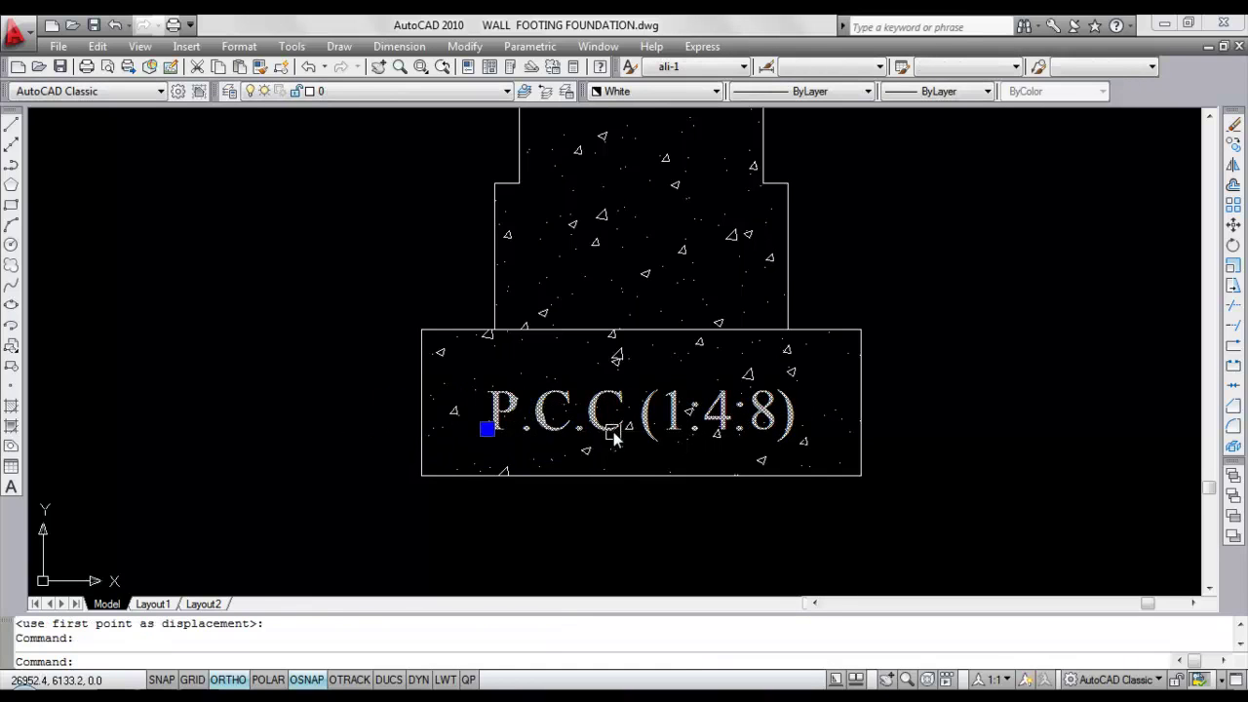
key(ctrl+c)
key(ctrl+v)
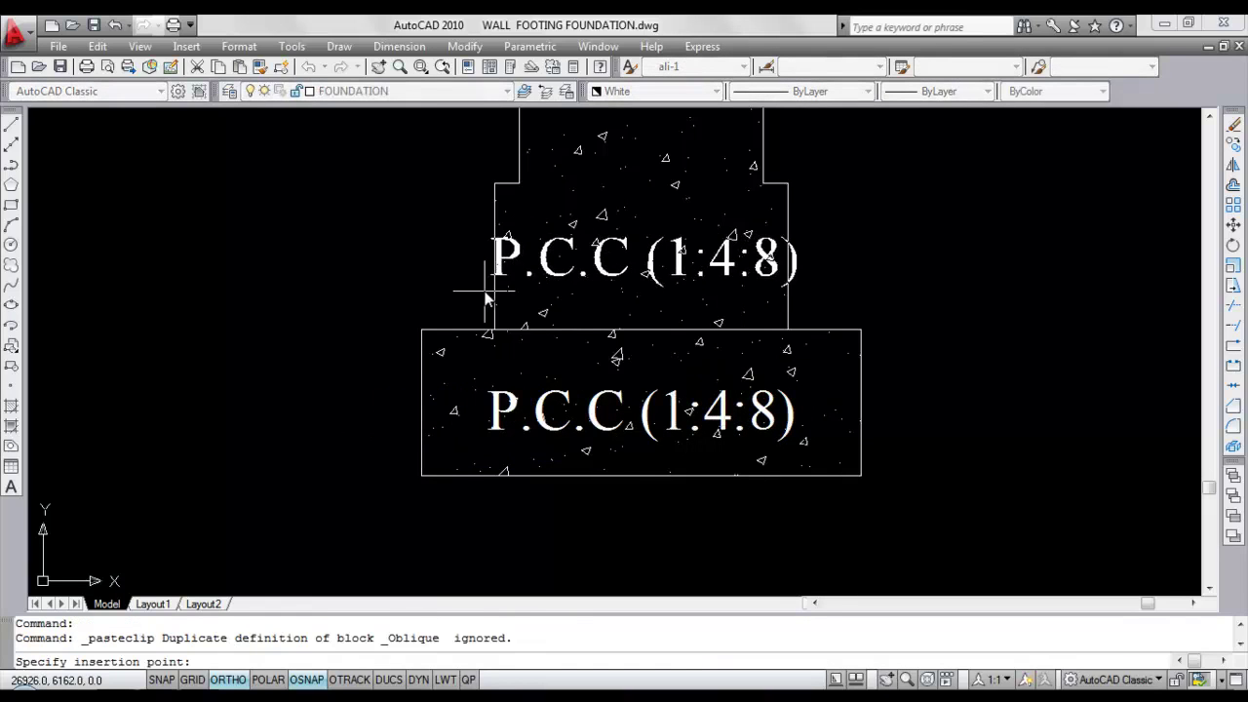
click(484, 297)
Remove the "P." prefix from the copied label so it reads "C.C (1:4:8)".
double_click(538, 263)
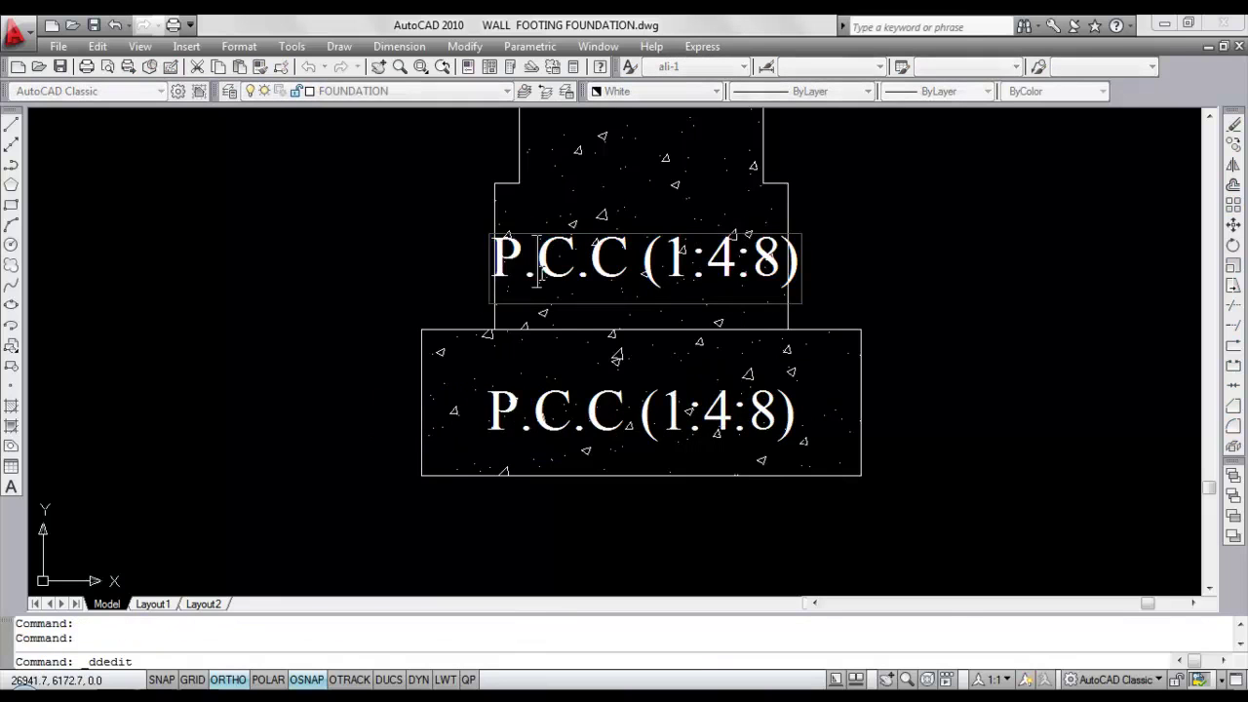
drag(538, 263, 490, 263)
key(Delete)
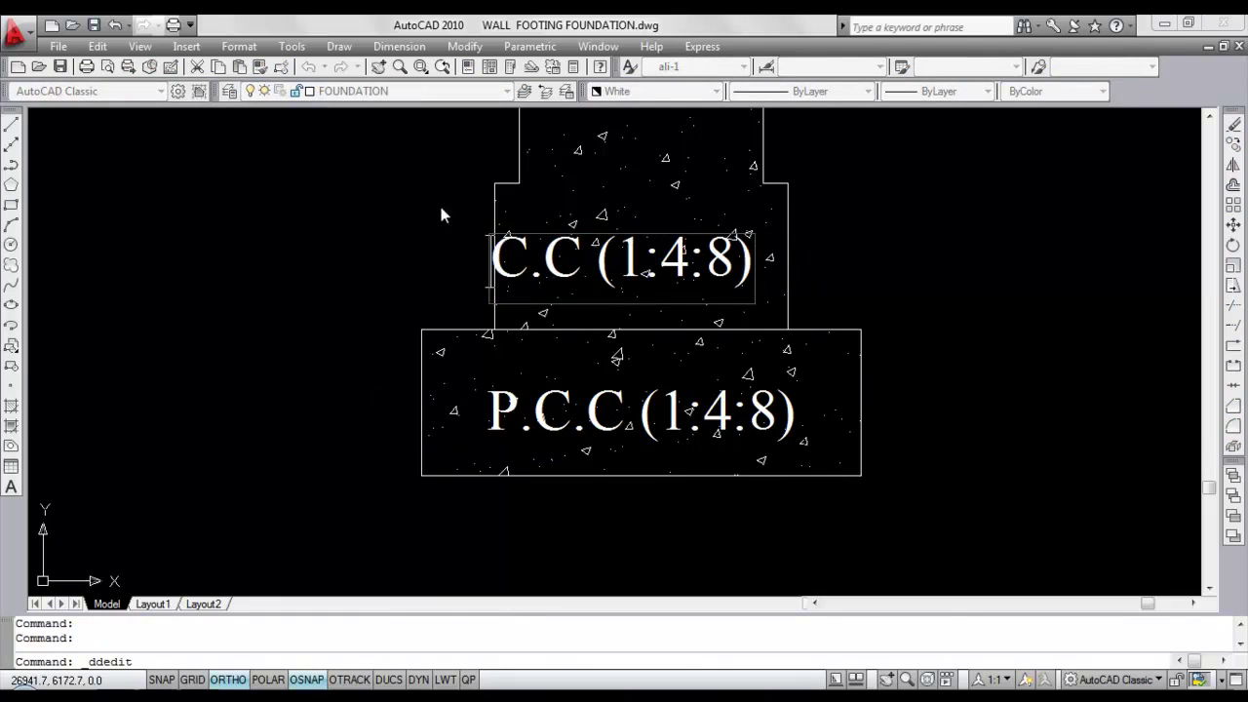
key(Return)
key(Escape)
Move the C.C label slightly to the right to centre it within the footing.
click(638, 261)
text(m)
key(Return)
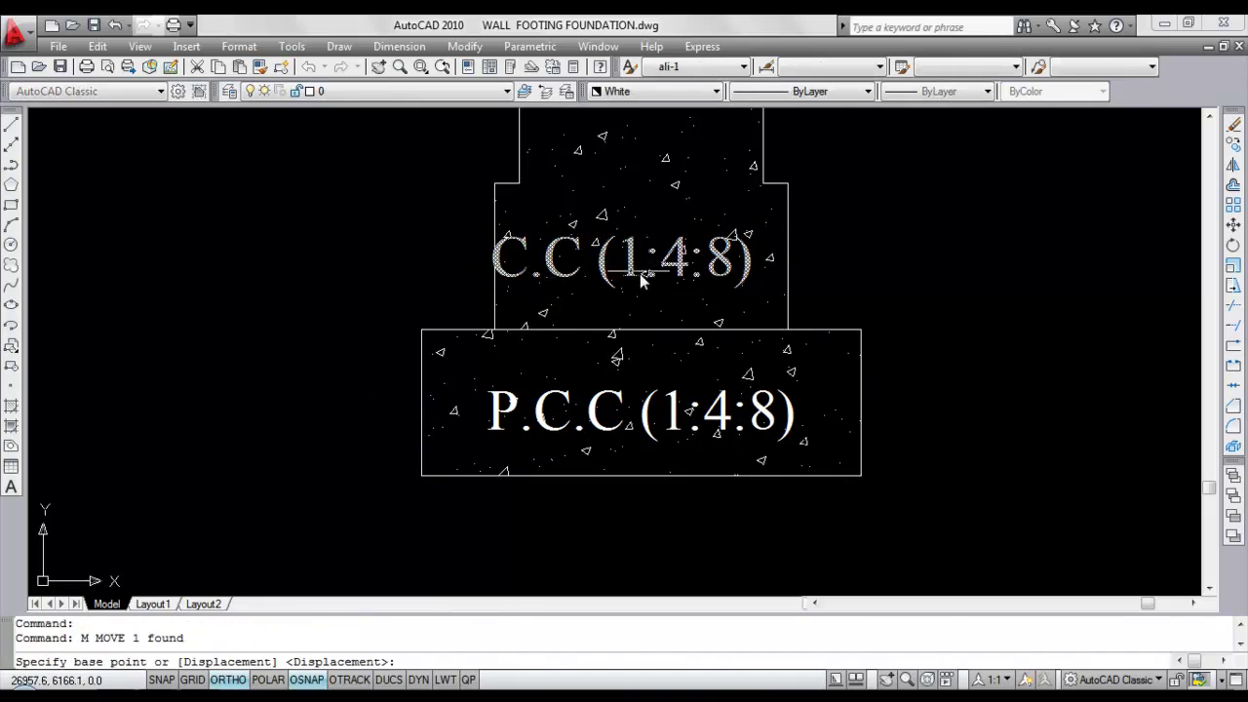
click(639, 273)
click(654, 253)
Set the mix ratio in the C.C label to 1:2:4.
double_click(655, 258)
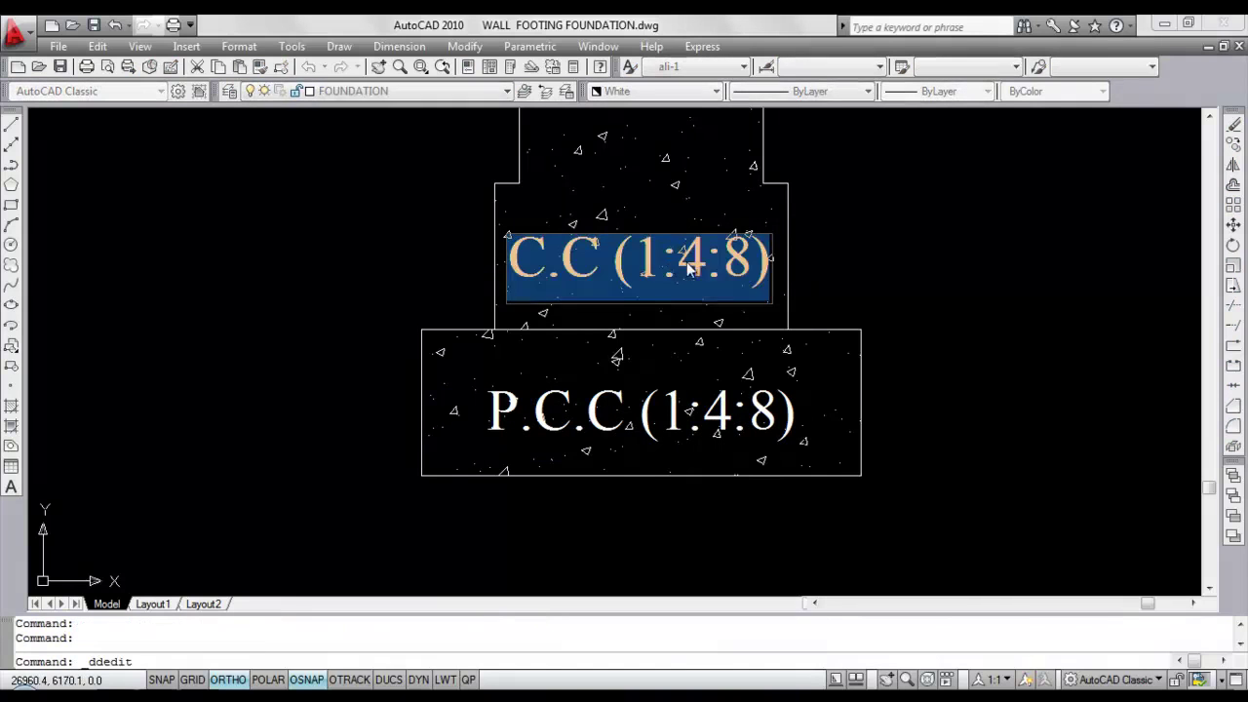
click(692, 260)
double_click(692, 260)
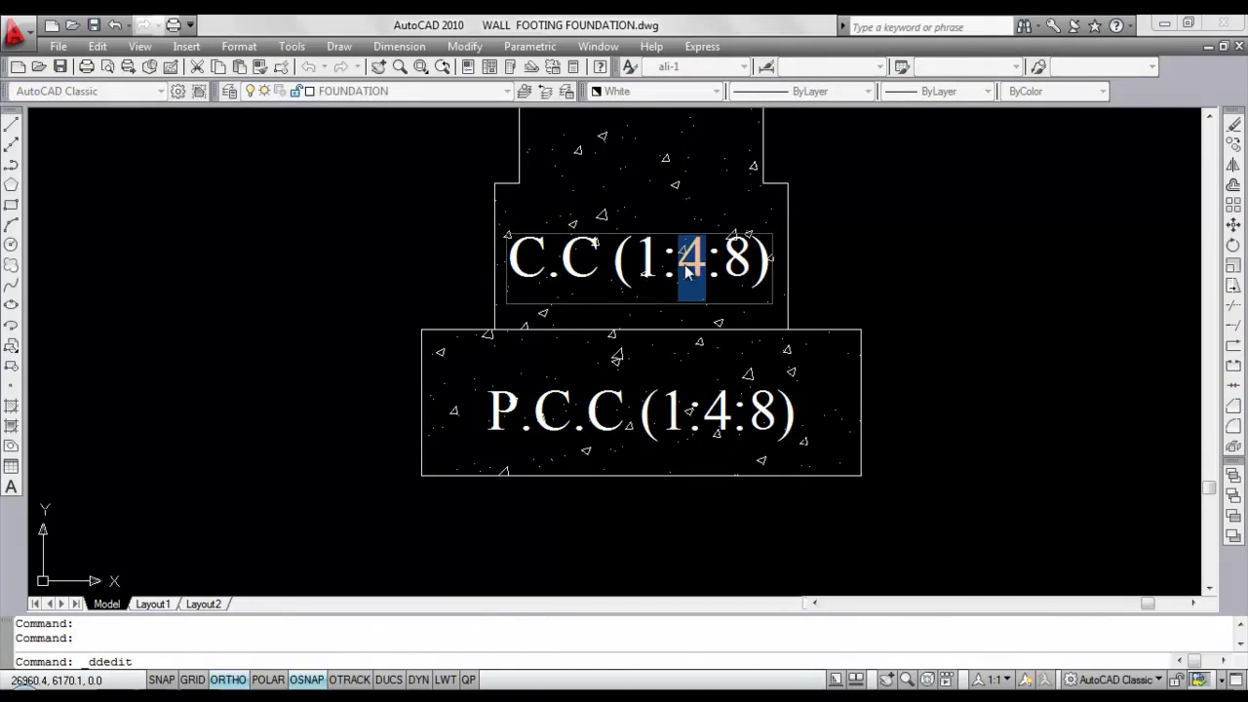
text(2)
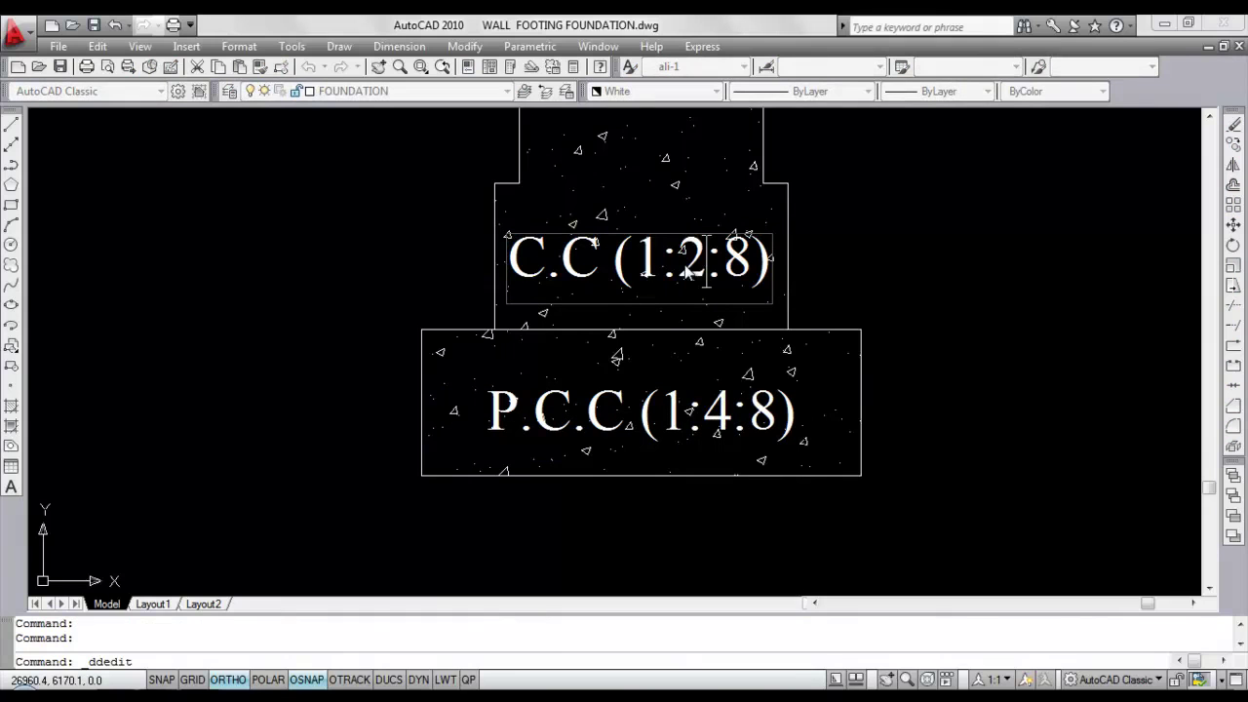
double_click(736, 273)
text(4)
click(881, 264)
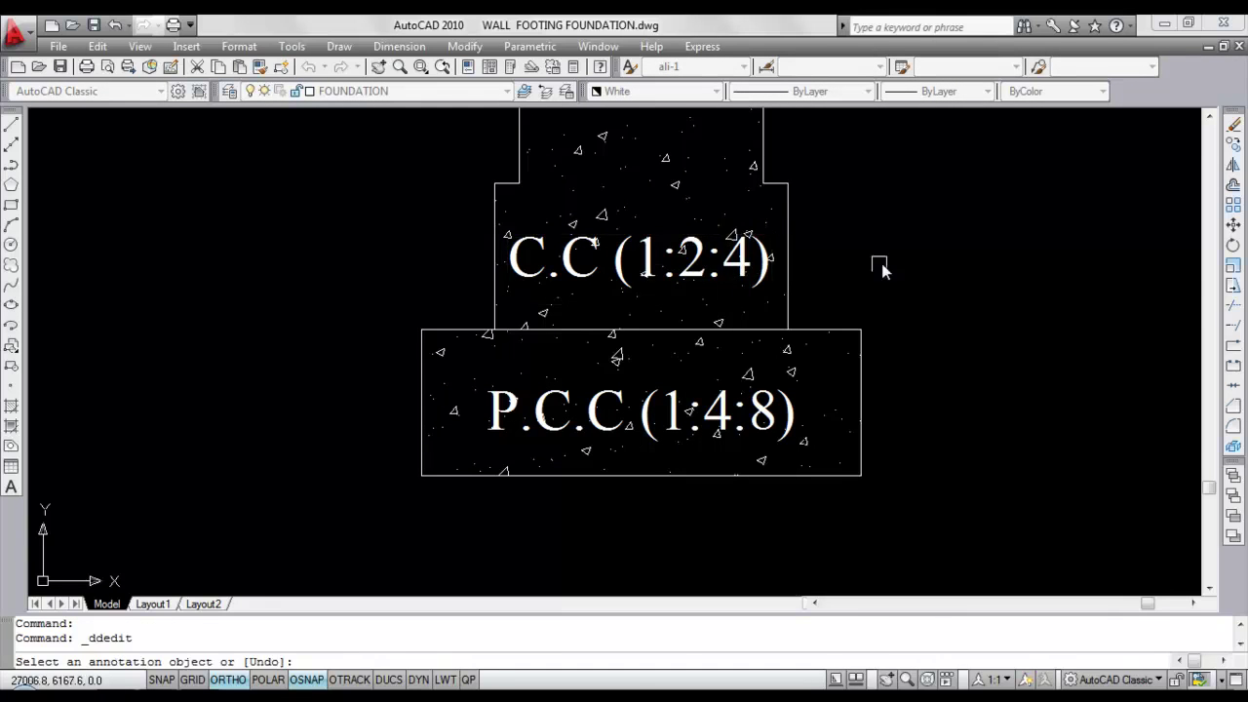
scroll(624, 273, down, 3)
key(Escape)
Add a horizontal dimension for the foundation concrete base's width just below its bottom edge.
scroll(733, 313, down, 2)
mouse_move(699, 259)
middle_down()
mouse_move(724, 270)
mouse_move(723, 330)
middle_up()
scroll(723, 329, up, 4)
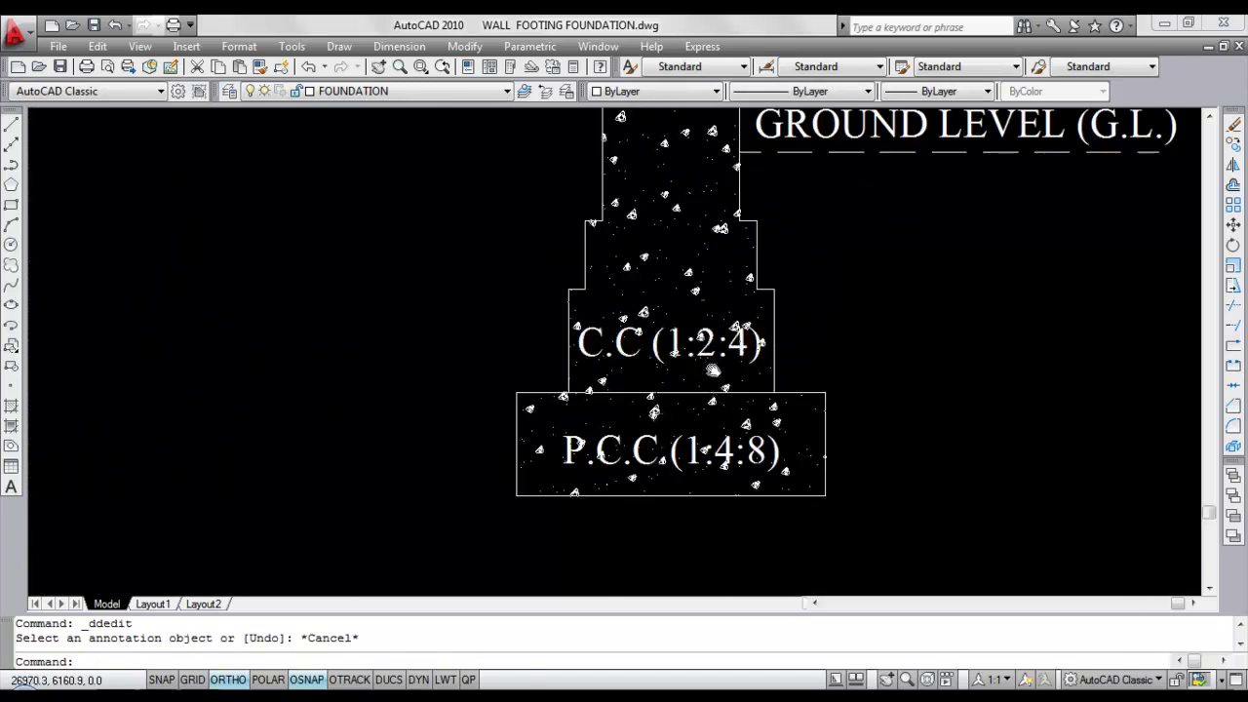
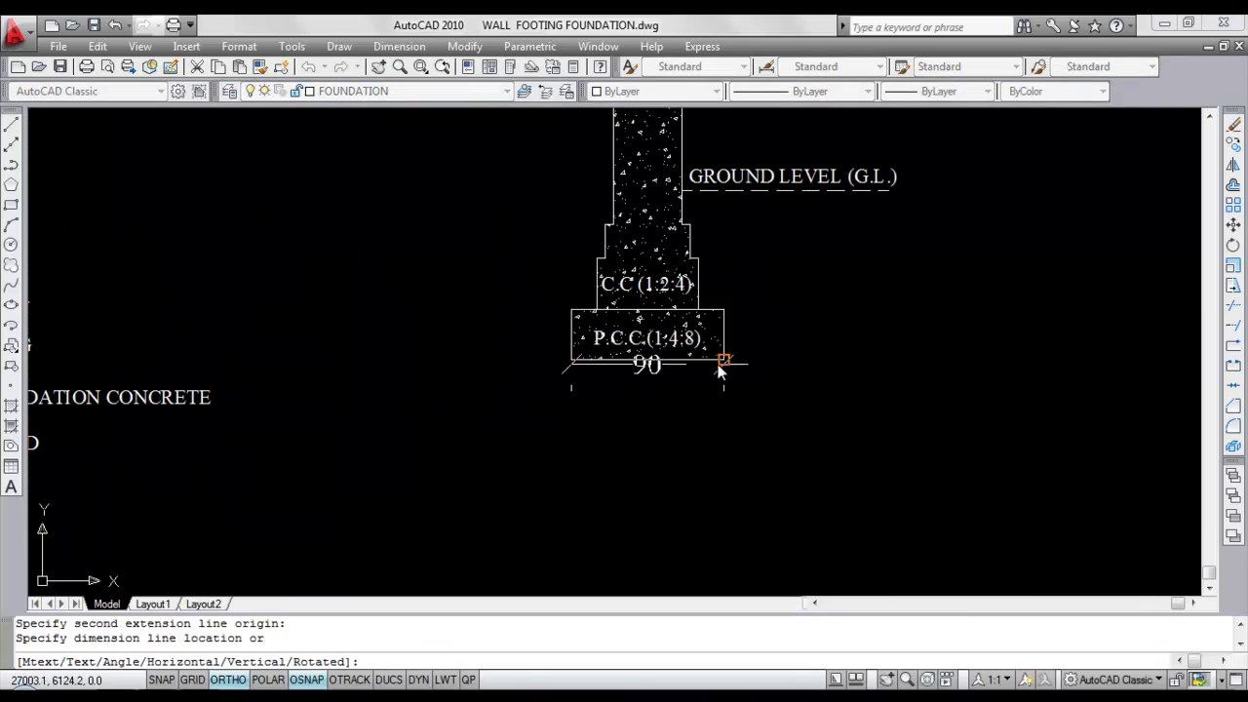
click(721, 390)
scroll(770, 424, down, 3)
scroll(699, 419, up, 3)
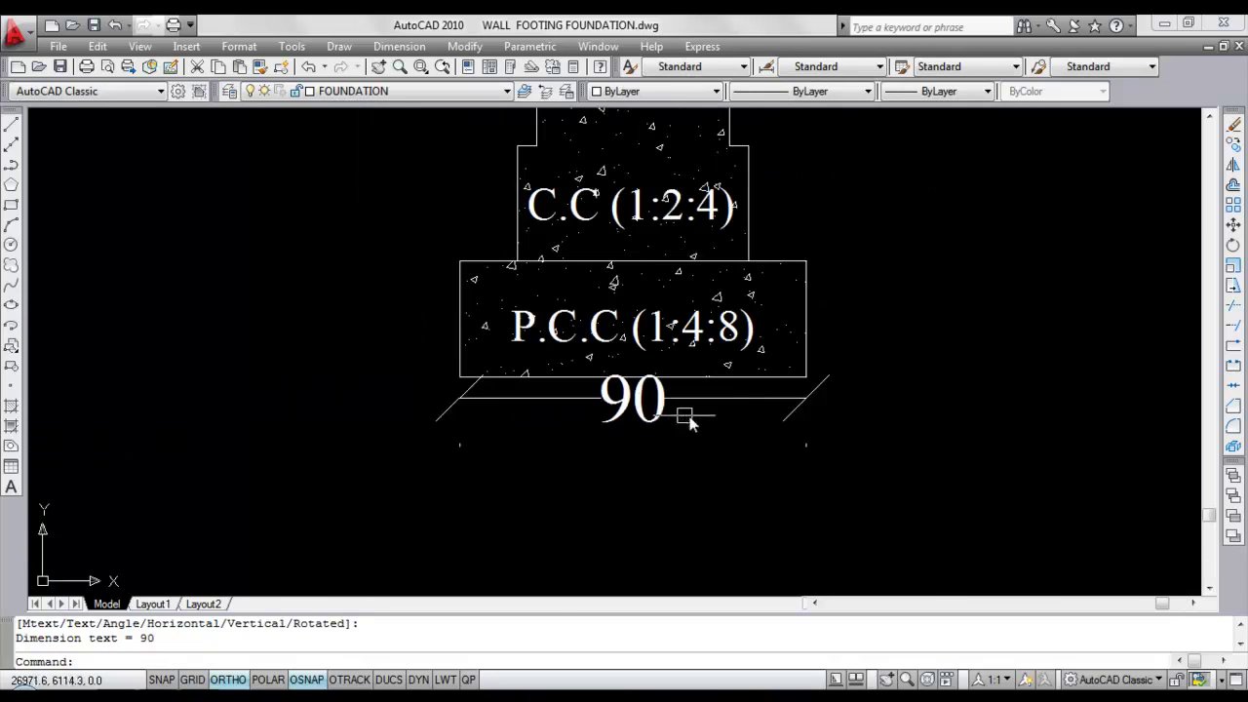
Move the foundation base's width dimension slightly down so its text clears the concrete's bottom edge.
click(652, 411)
text(m)
key(Return)
click(652, 417)
click(694, 434)
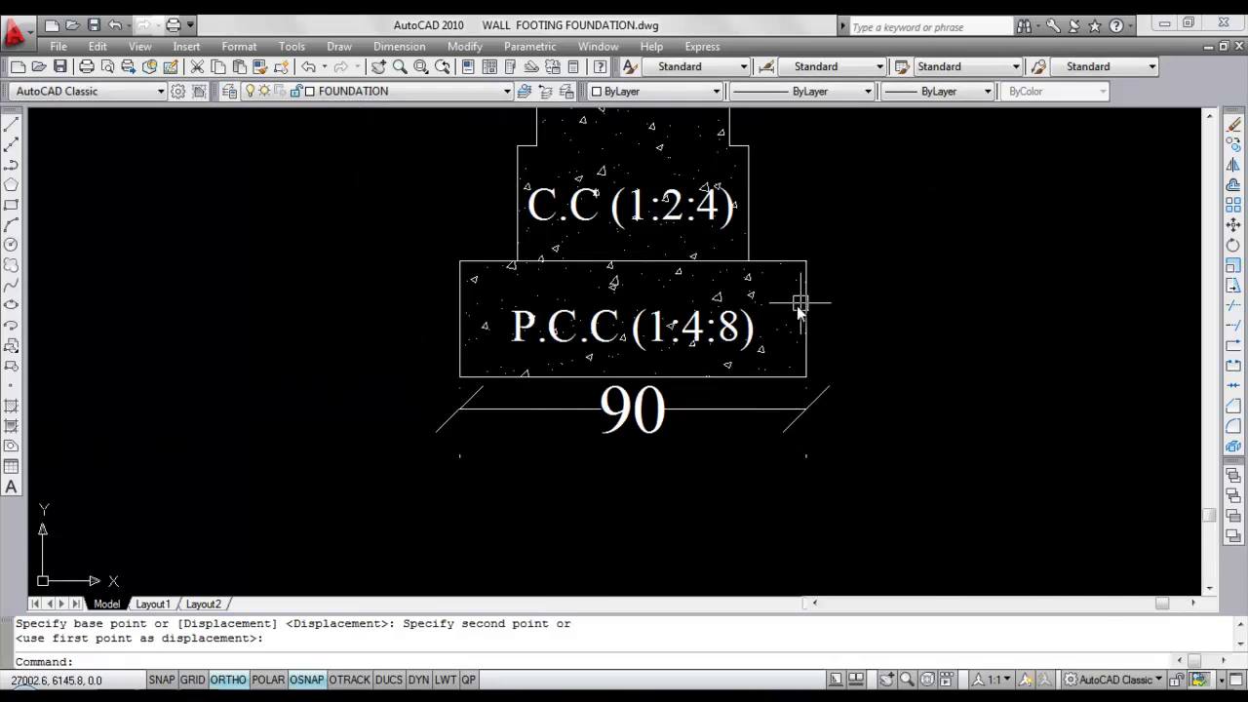
right_click(825, 245)
key(Escape)
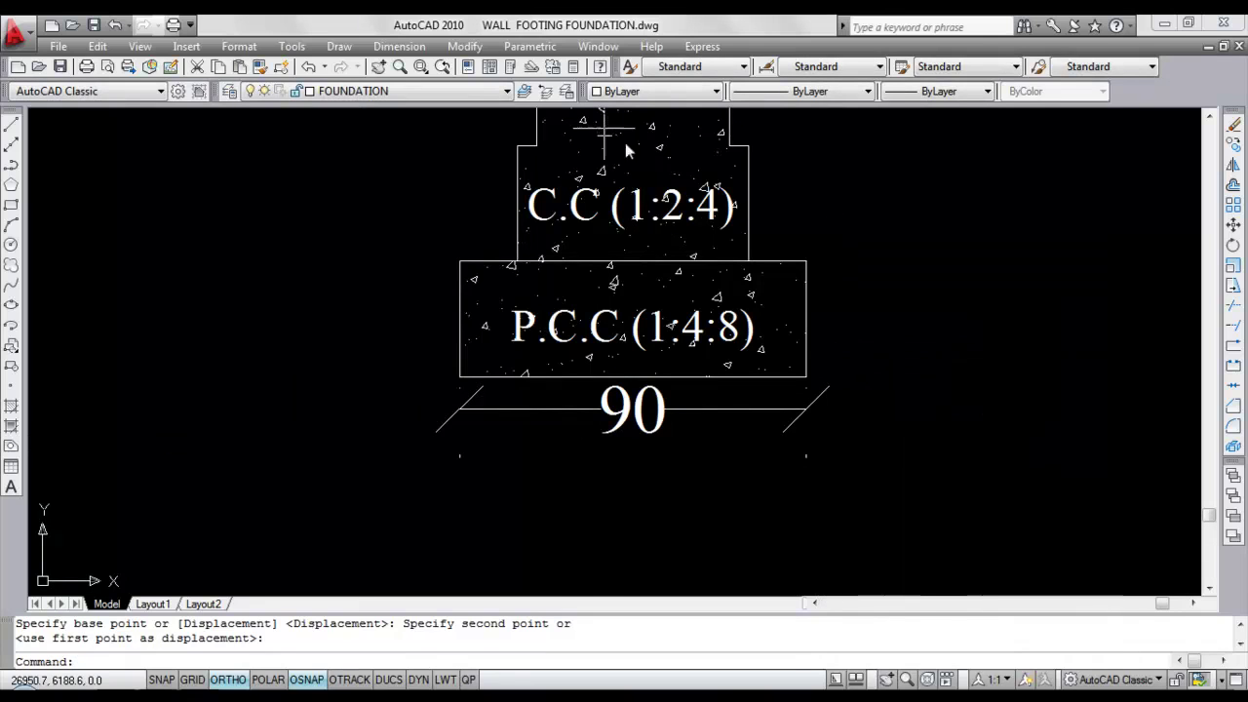
Add a vertical linear dimension for the P.C.C foundation base's height, placed just to its right.
click(398, 46)
click(406, 91)
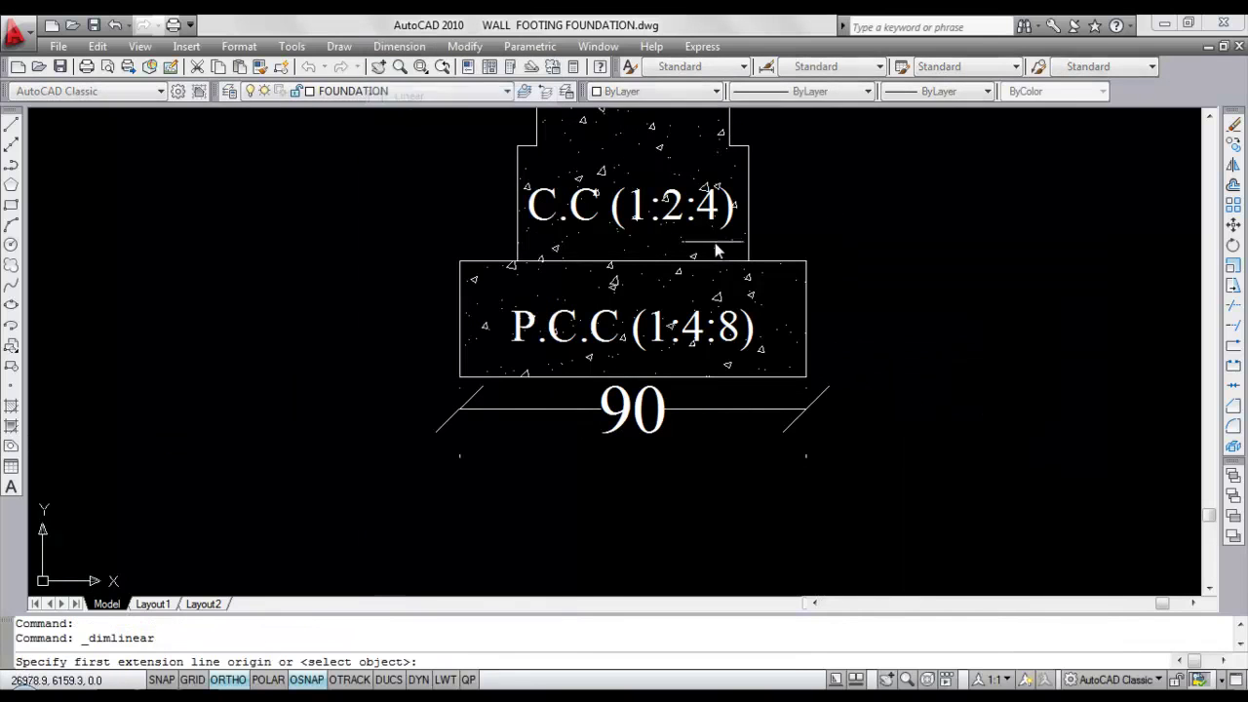
click(807, 264)
click(806, 377)
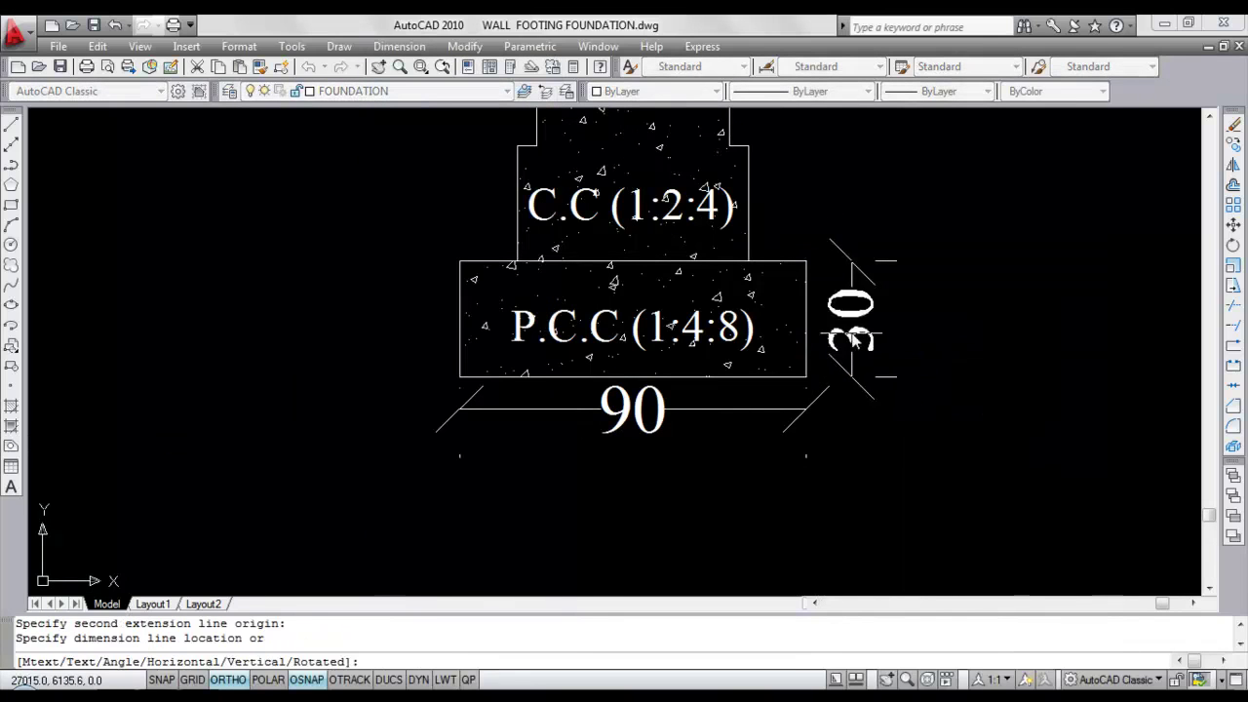
click(878, 336)
Add a vertical linear dimension for the lower C.C (1:2:4) footing's height, placed to its right.
right_click(767, 193)
click(822, 201)
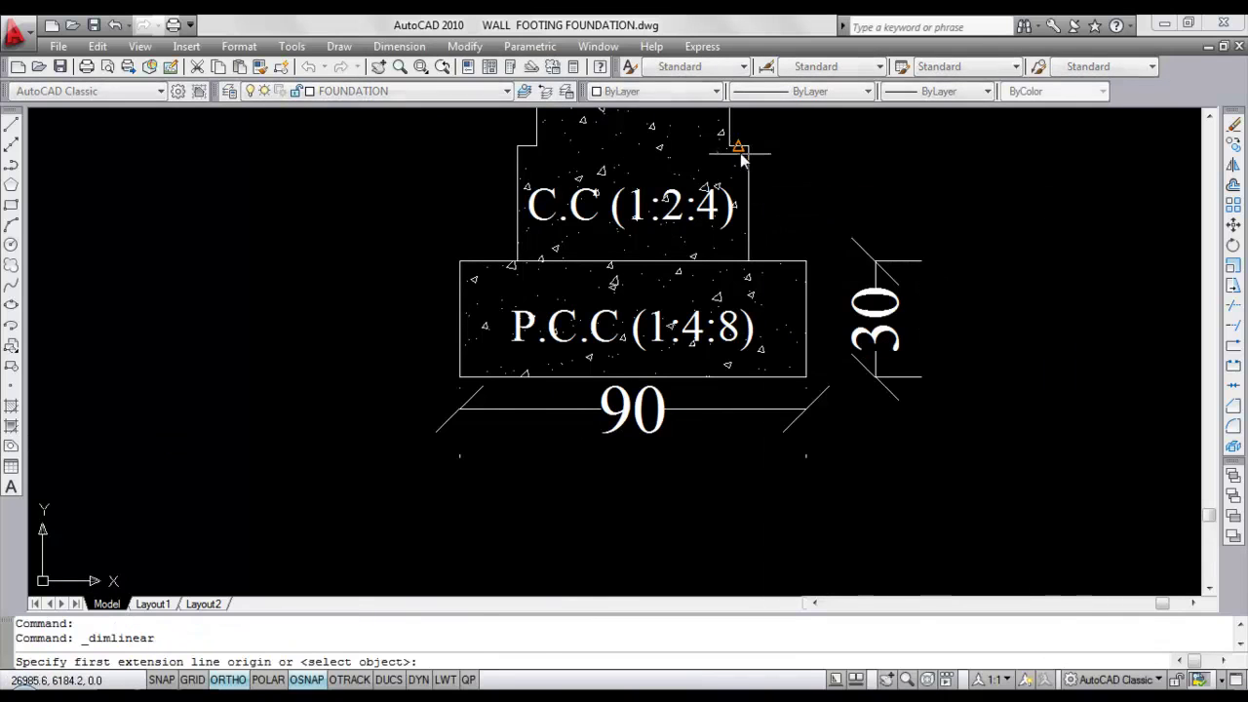
click(749, 147)
click(749, 262)
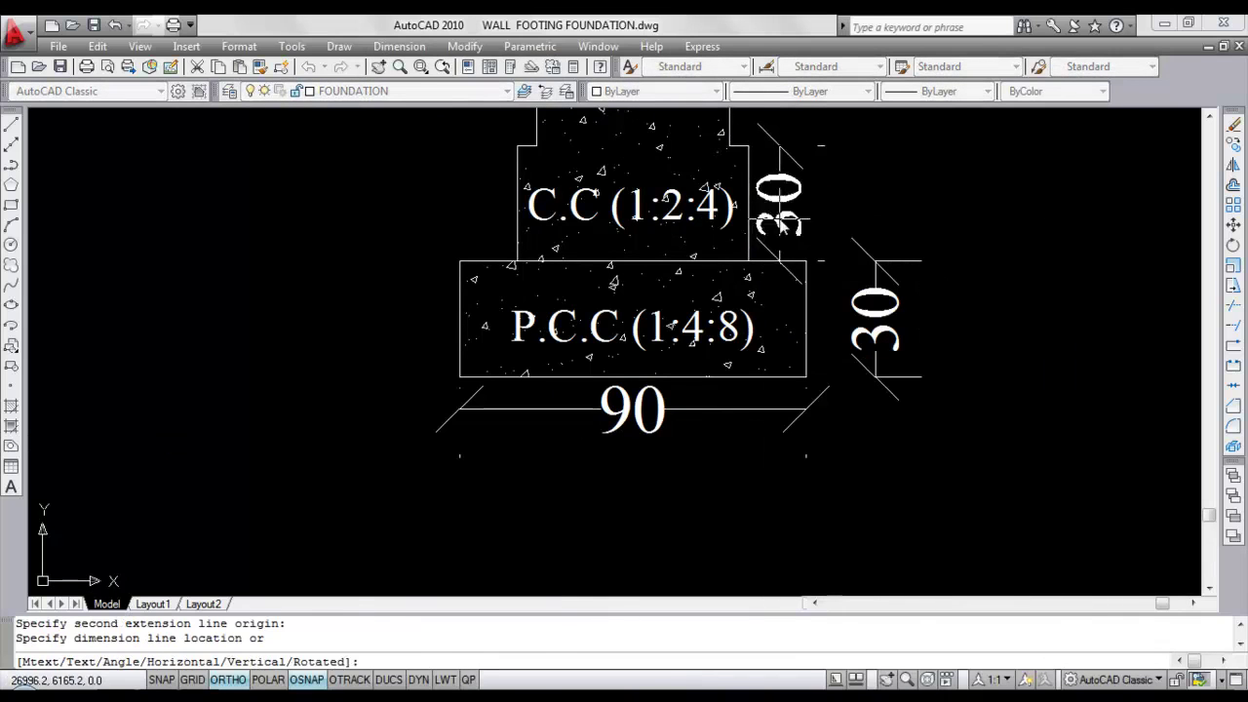
click(805, 221)
Add a vertical linear dimension for the second footing step's height, placed to the left of the section.
scroll(799, 468, down, 3)
scroll(780, 390, up, 2)
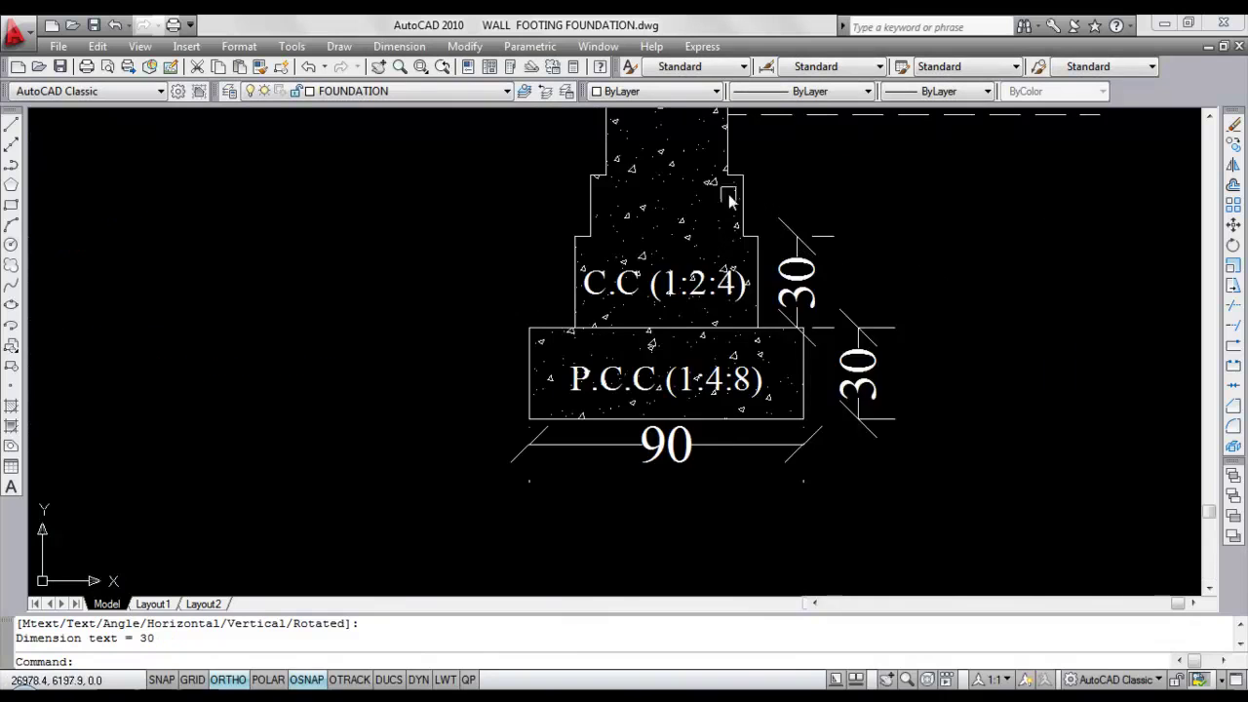
right_click(693, 176)
click(753, 185)
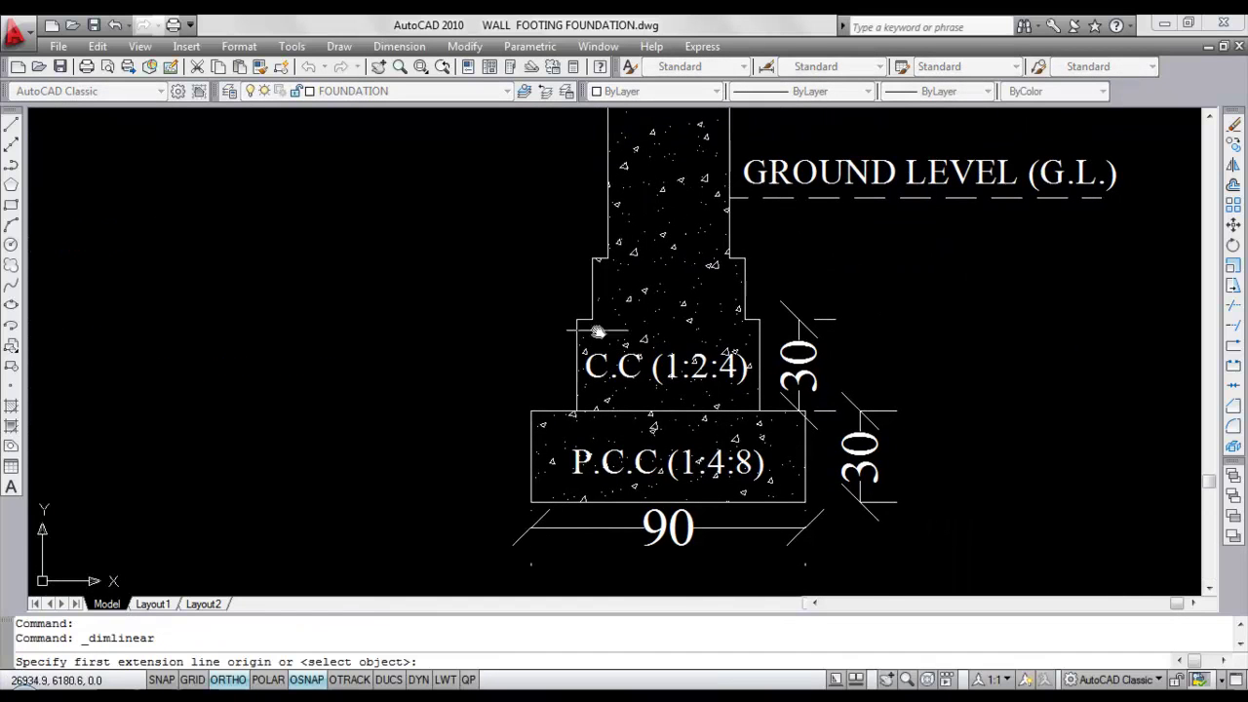
click(592, 257)
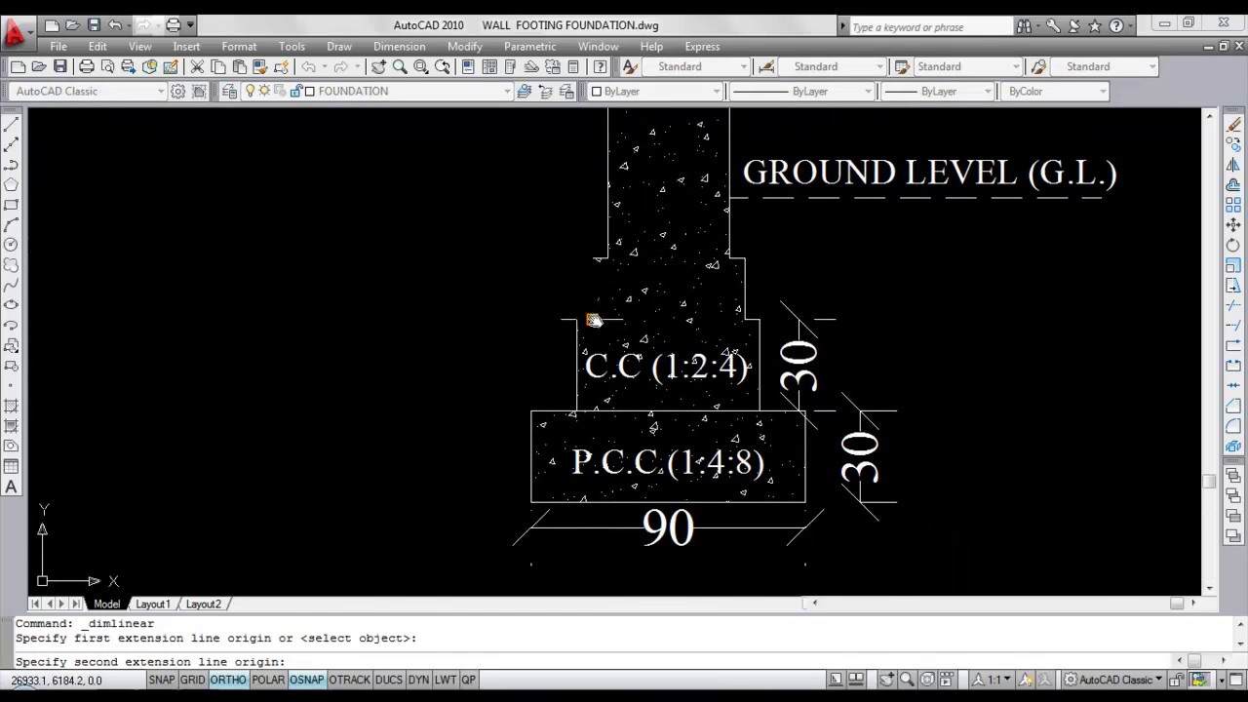
click(594, 320)
click(523, 282)
Add a vertical linear dimension from the second footing's top up to the ground level line, right of the wall.
scroll(449, 285, down, 2)
right_click(611, 212)
click(653, 226)
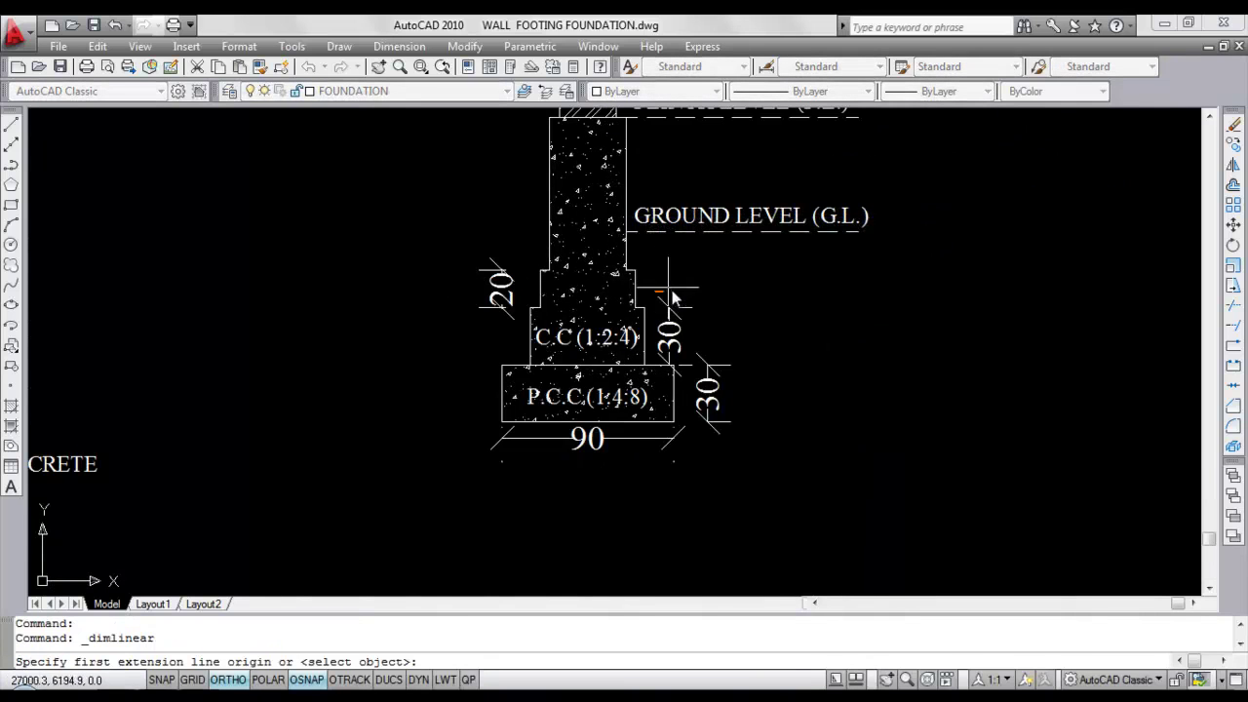
scroll(661, 287, up, 3)
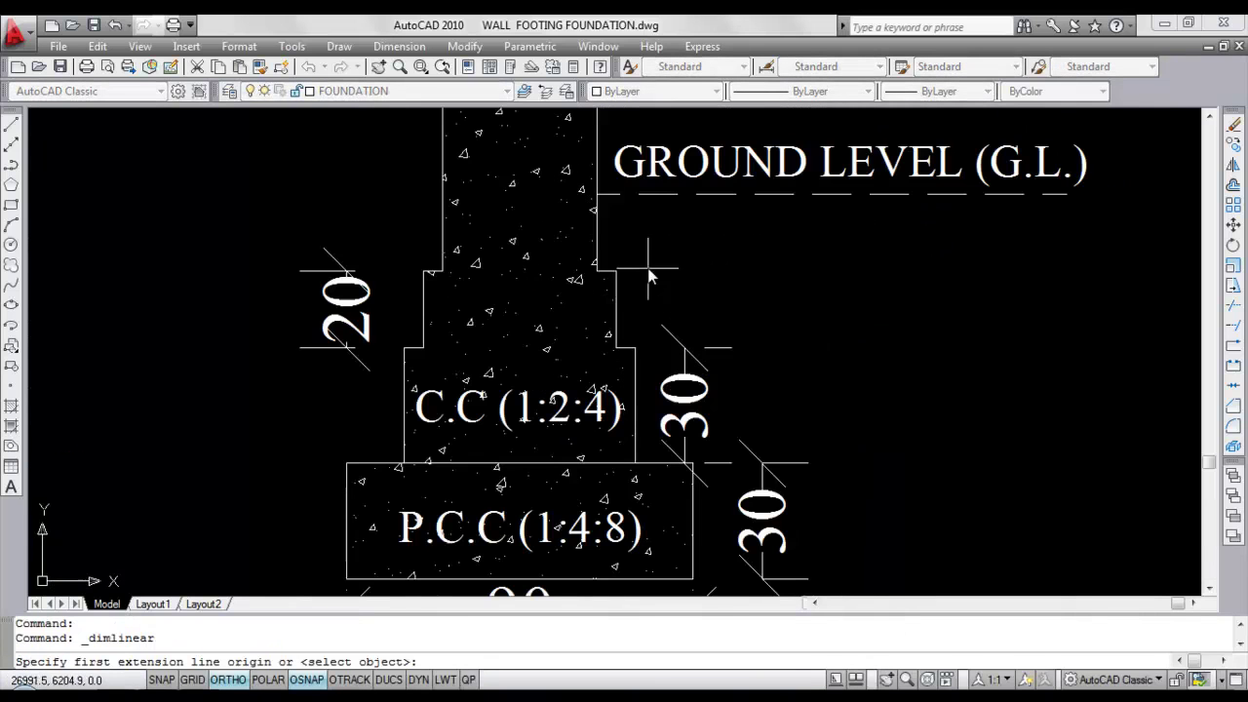
click(595, 273)
click(596, 201)
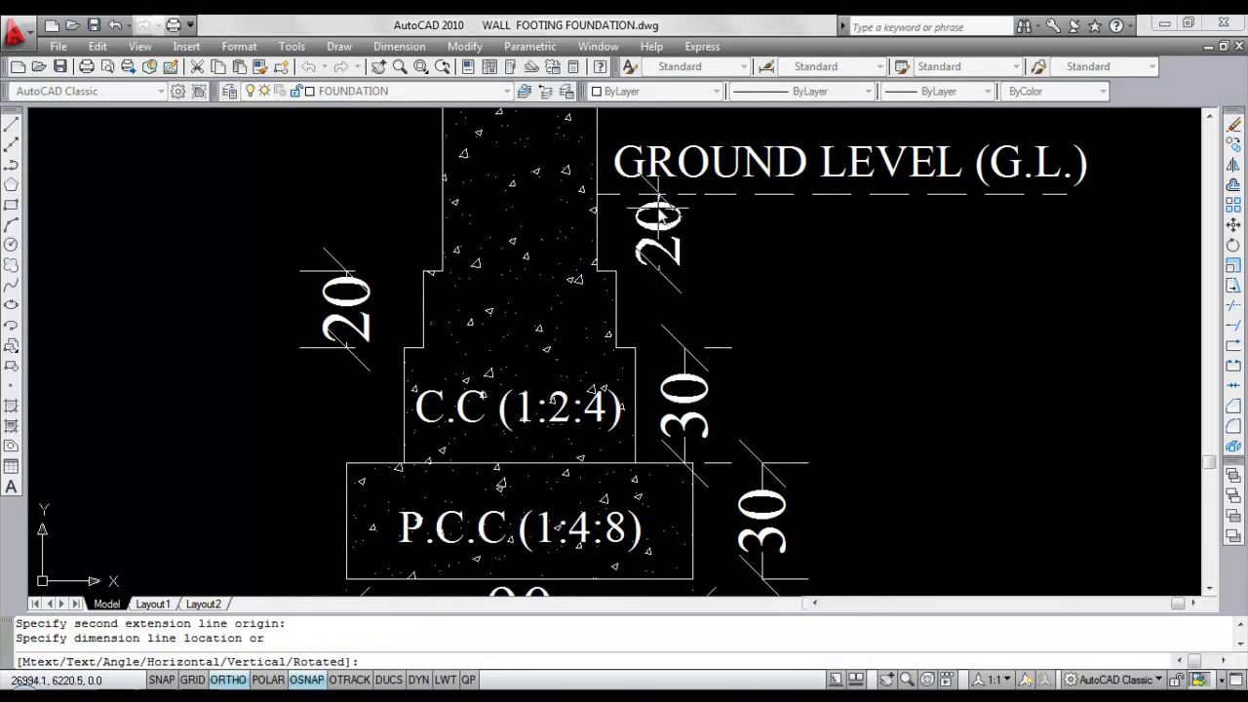
click(668, 229)
Add a vertical linear dimension for the plinth height between ground level and plinth level, left of the wall.
scroll(669, 230, down, 3)
right_click(596, 168)
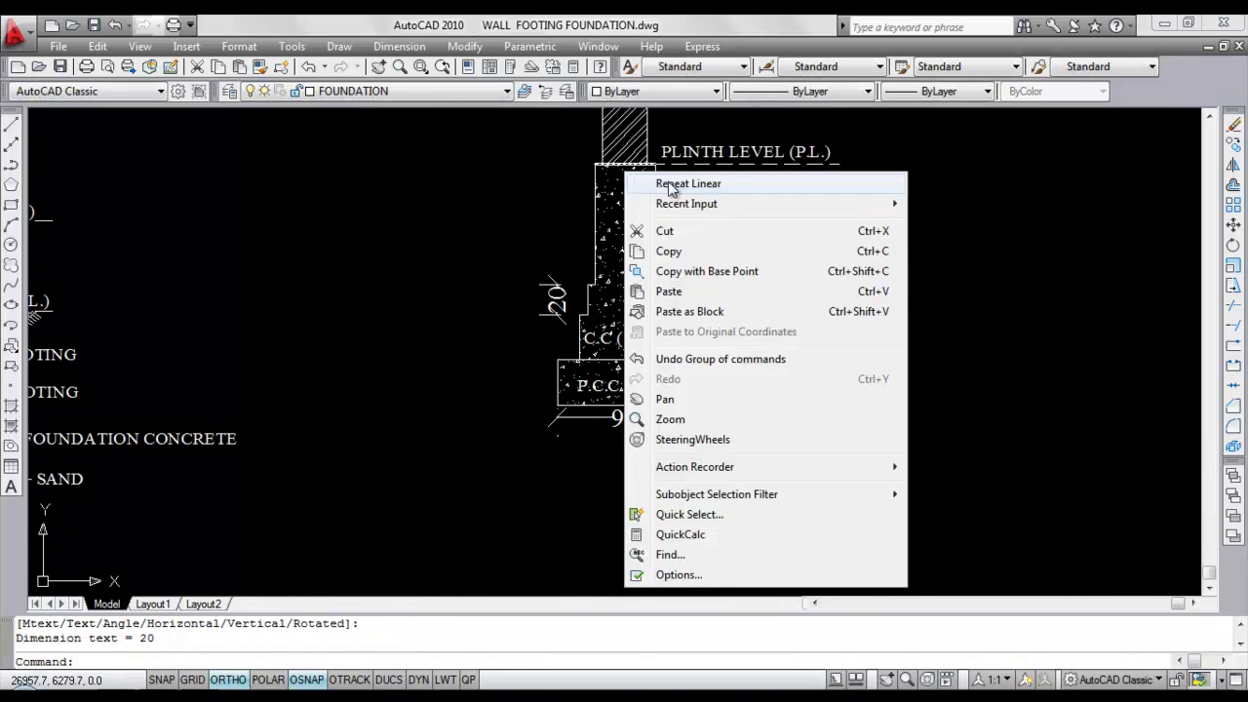
click(644, 184)
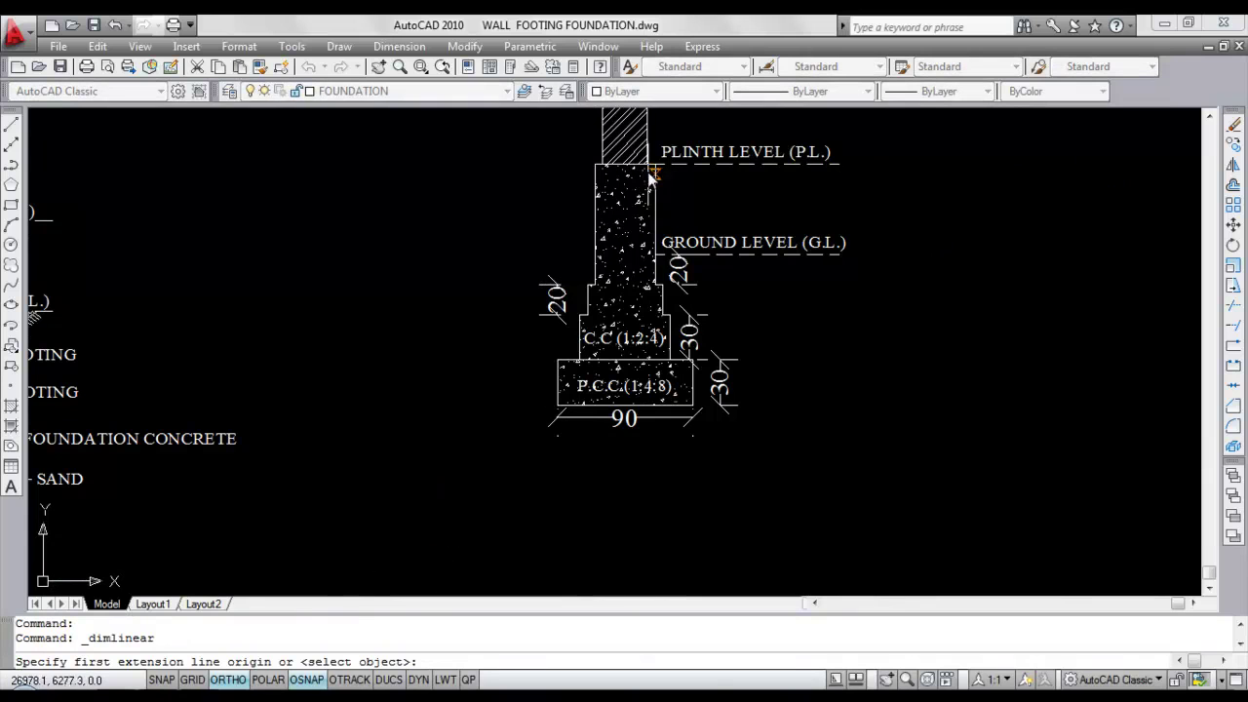
click(600, 234)
click(595, 163)
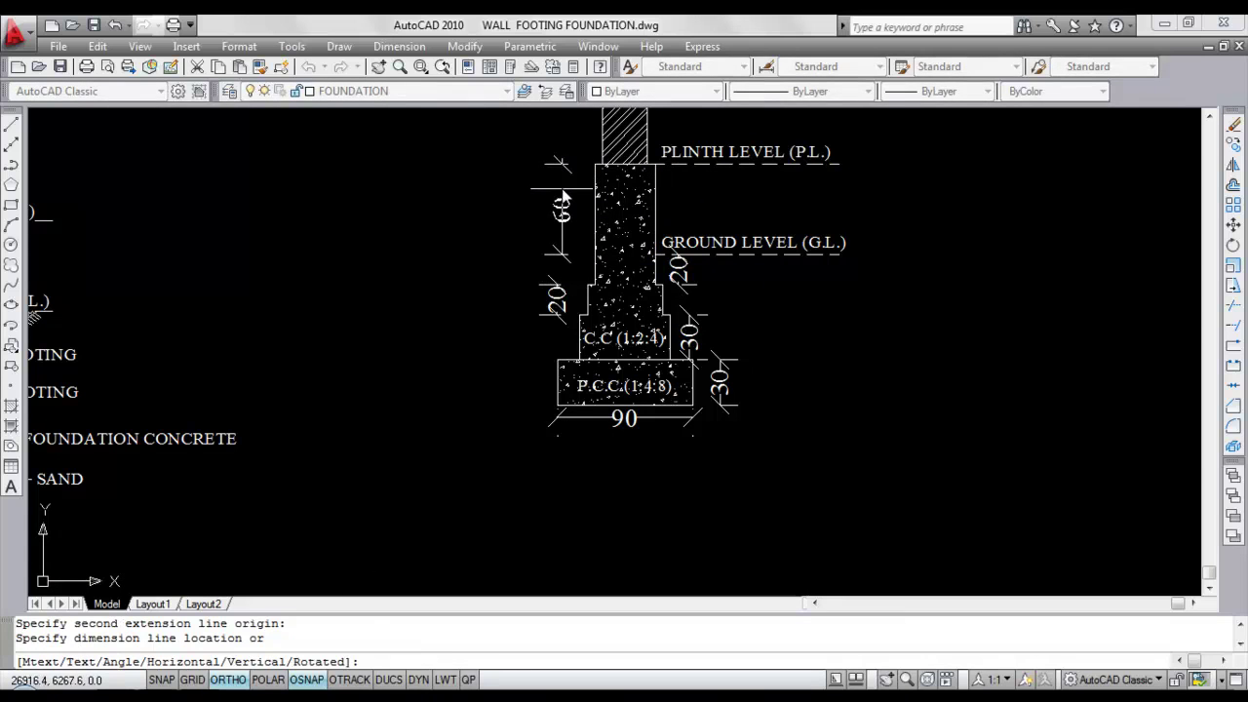
click(557, 210)
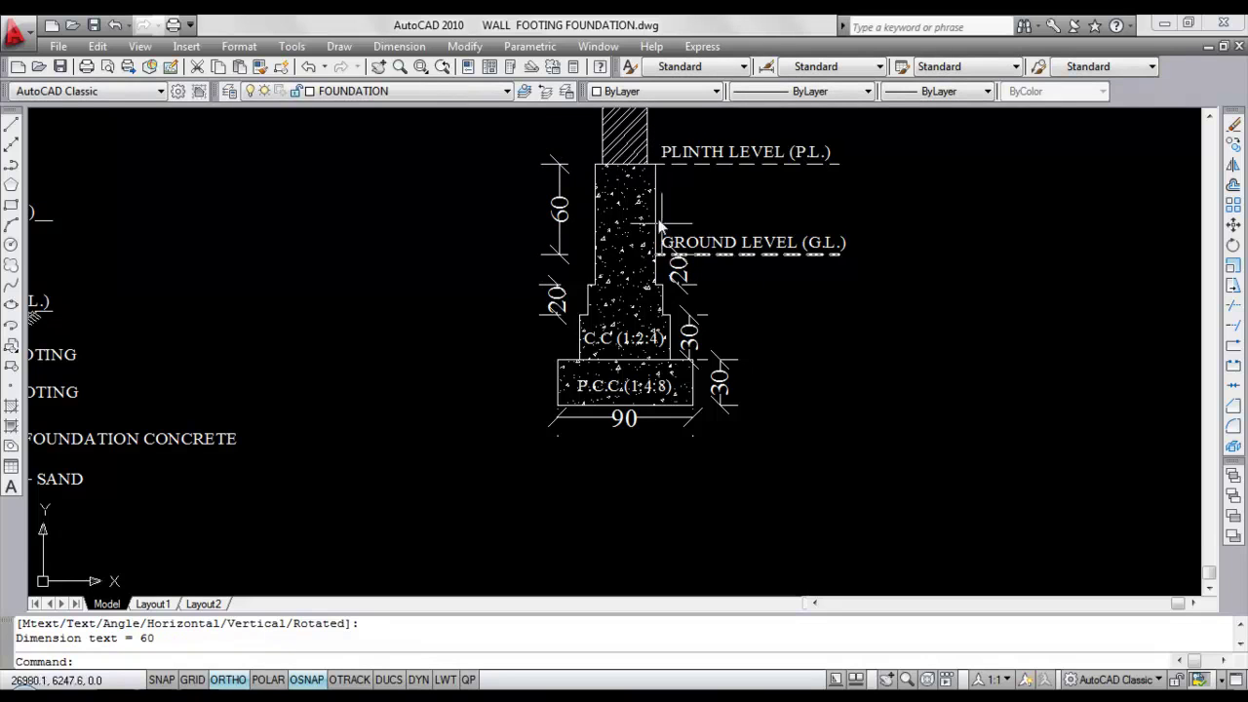
Add a horizontal linear dimension for the lower C.C footing's width, placed just below its bottom edge.
middle_drag(661, 246, 655, 297)
right_click(595, 248)
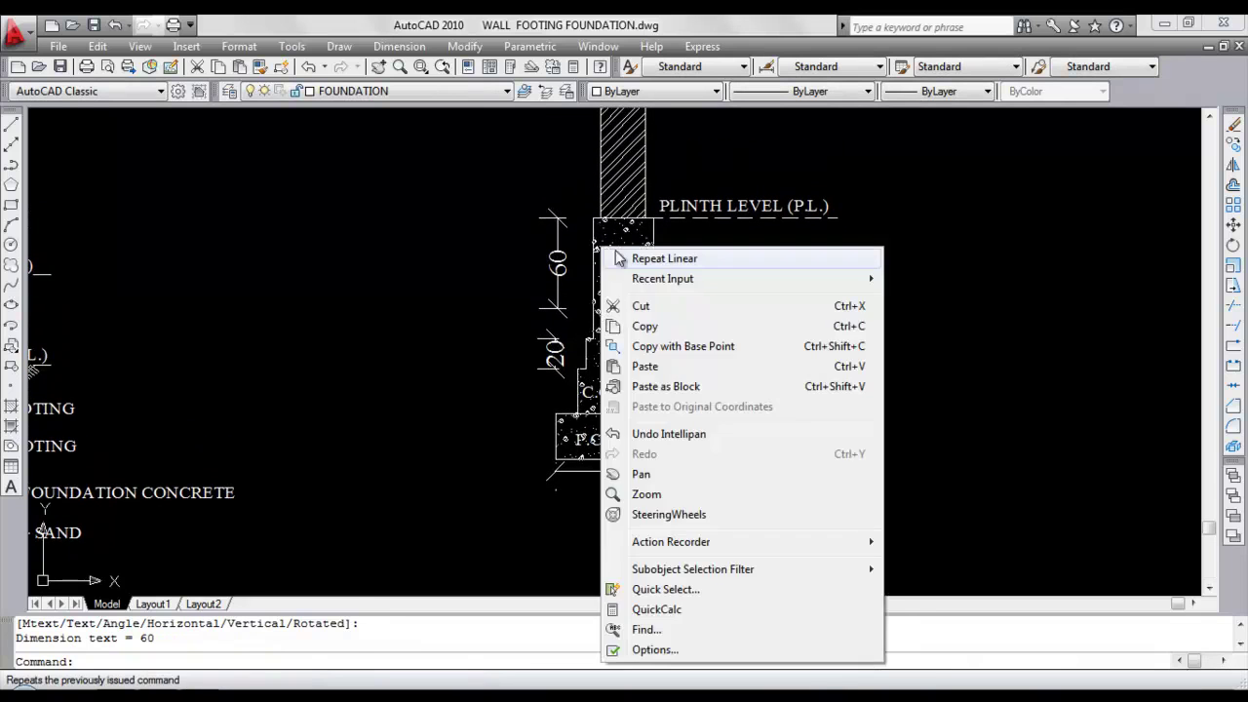
click(634, 257)
scroll(587, 404, up, 3)
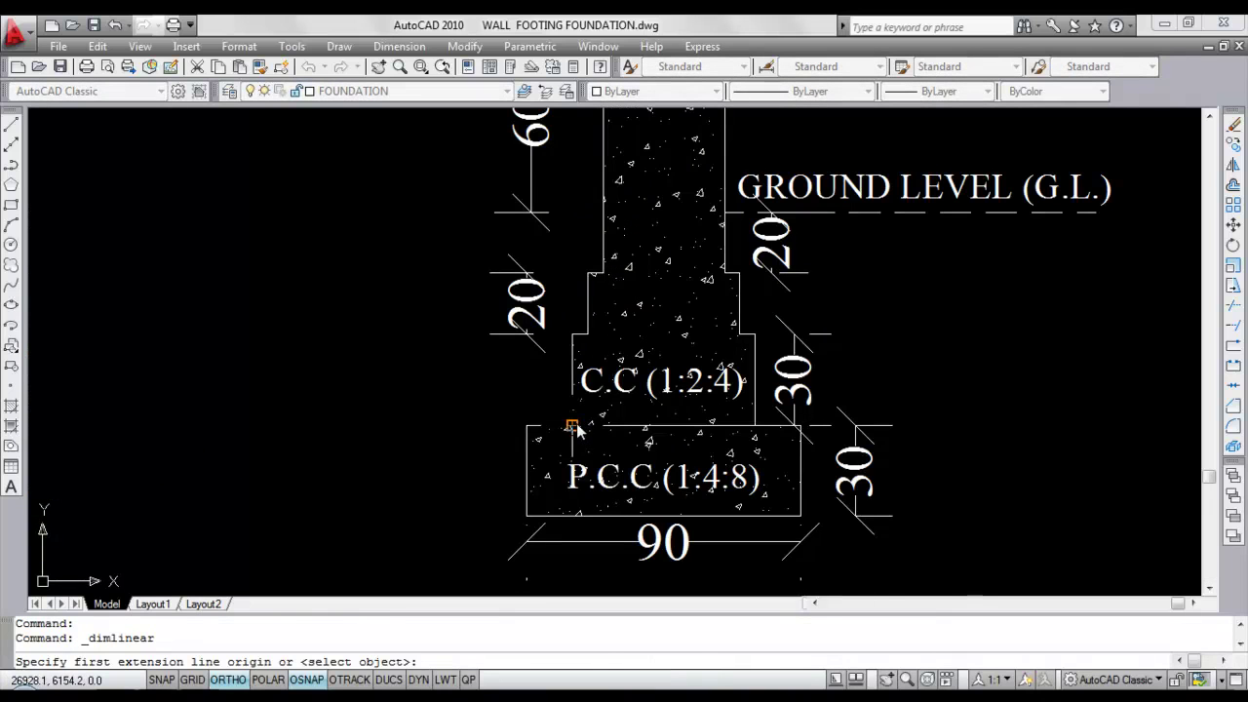
click(572, 427)
click(754, 426)
scroll(743, 421, up, 3)
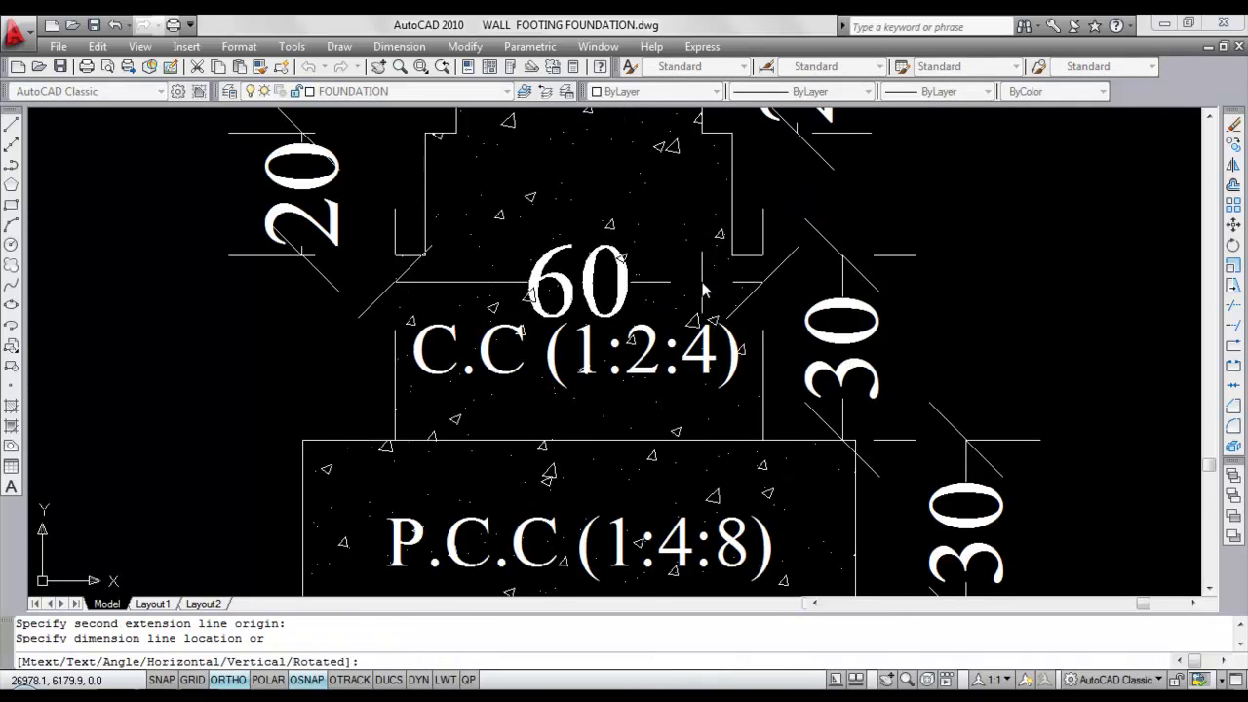
click(688, 474)
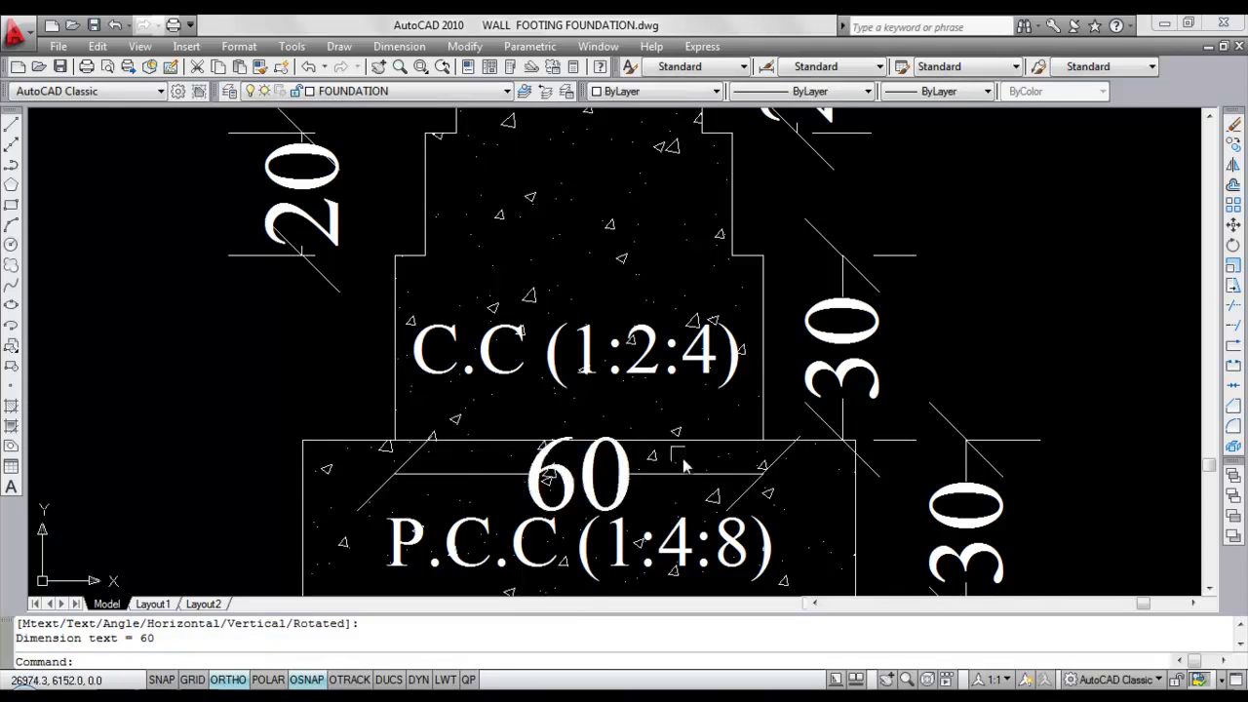
Add a horizontal linear dimension for the second footing step's width, placed inside that step.
scroll(642, 372, down, 2)
right_click(608, 270)
click(632, 279)
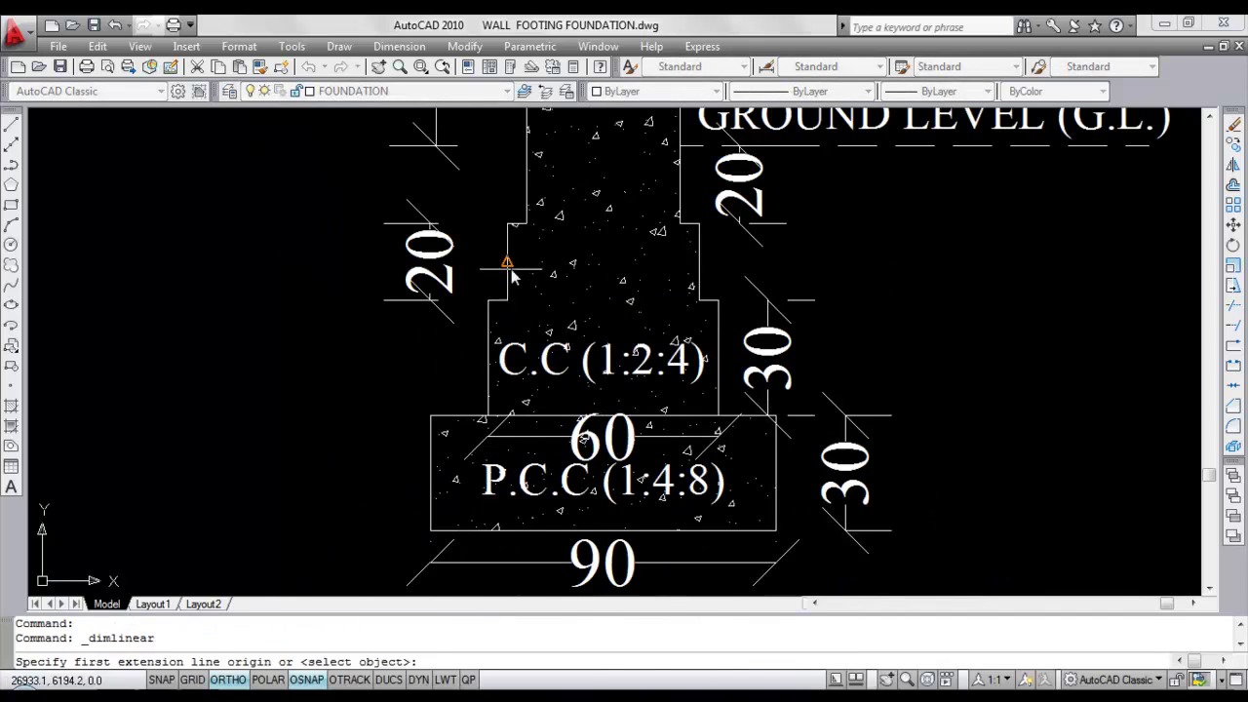
click(512, 276)
click(701, 267)
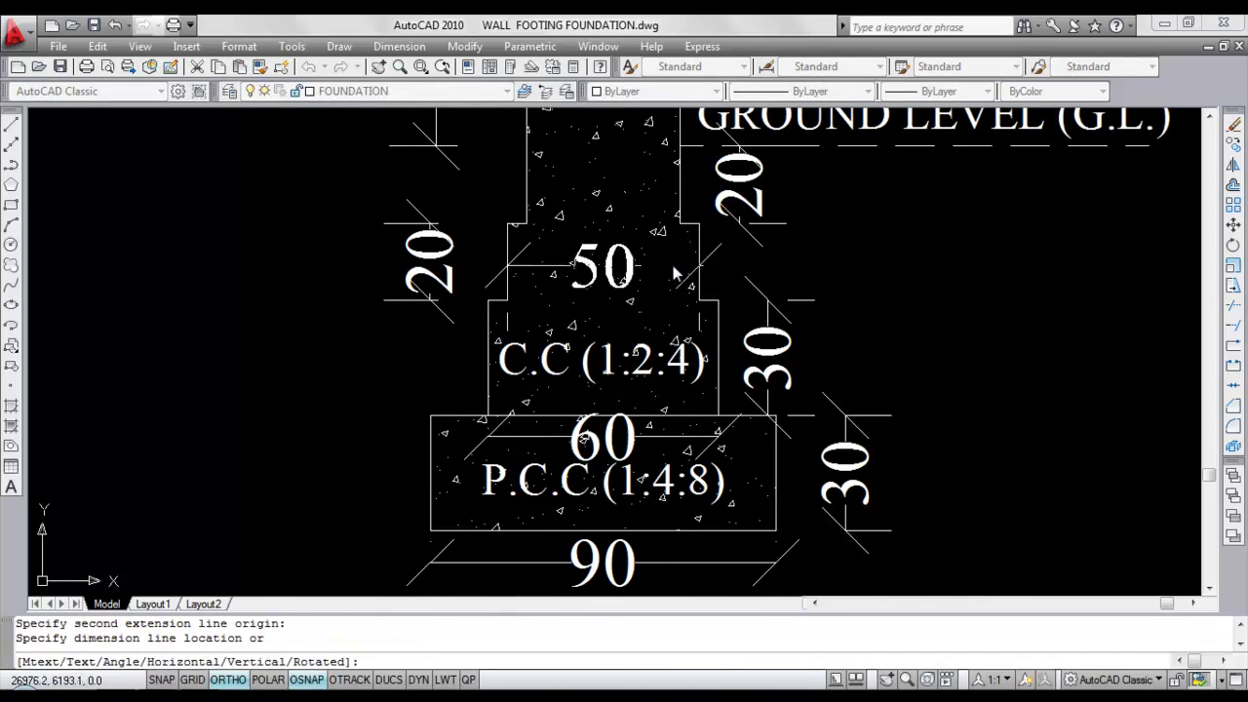
click(675, 275)
Add a horizontal linear dimension for the plinth wall's width, placed inside the wall above ground level.
right_click(606, 255)
click(629, 268)
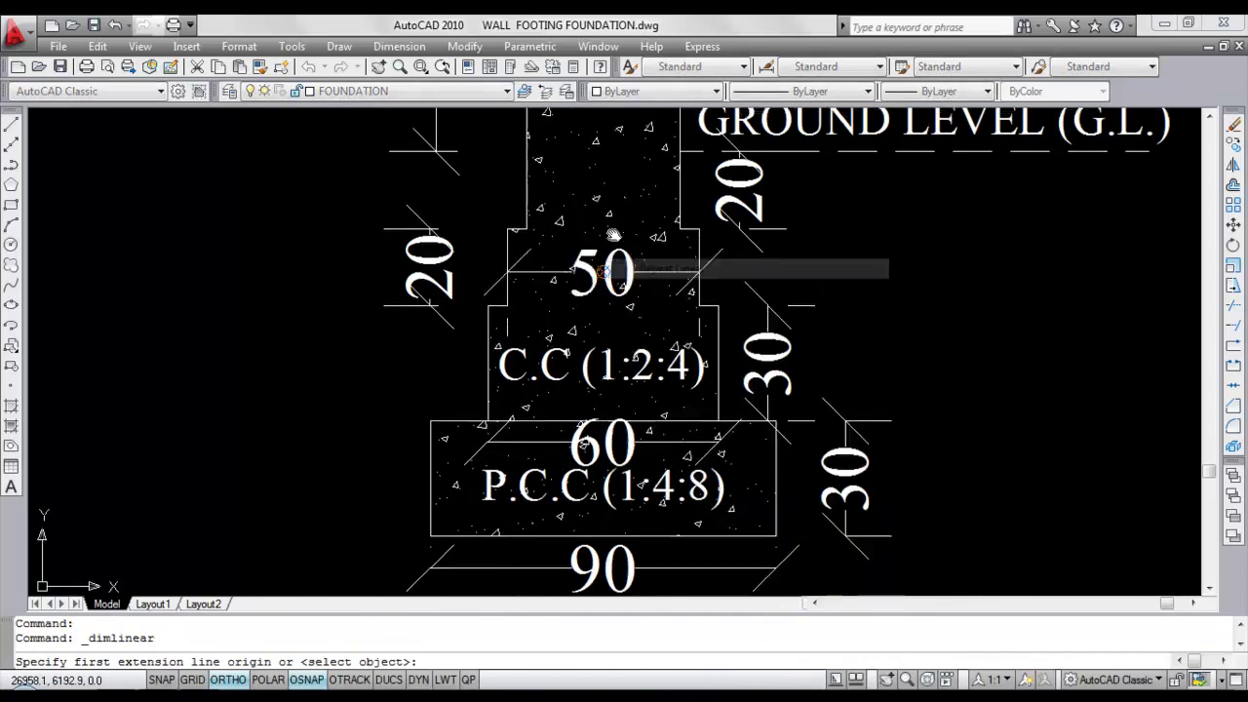
middle_drag(613, 235, 612, 362)
scroll(551, 251, down, 2)
click(541, 207)
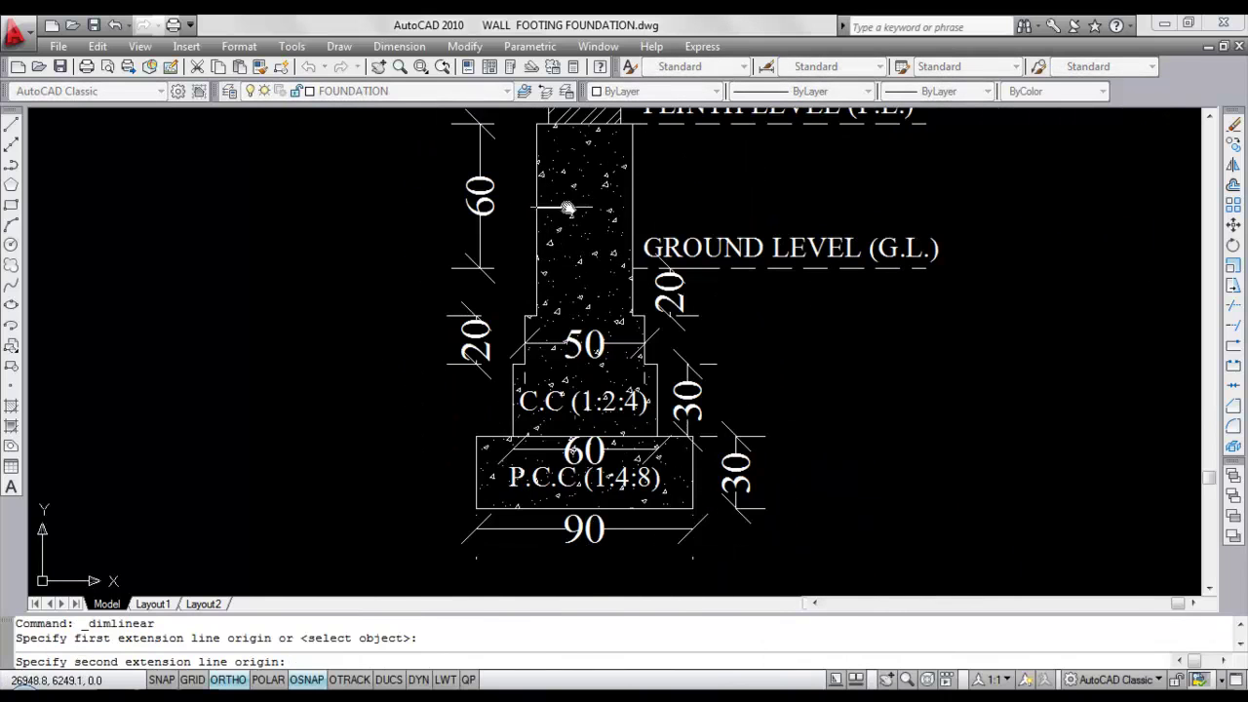
click(634, 207)
click(582, 228)
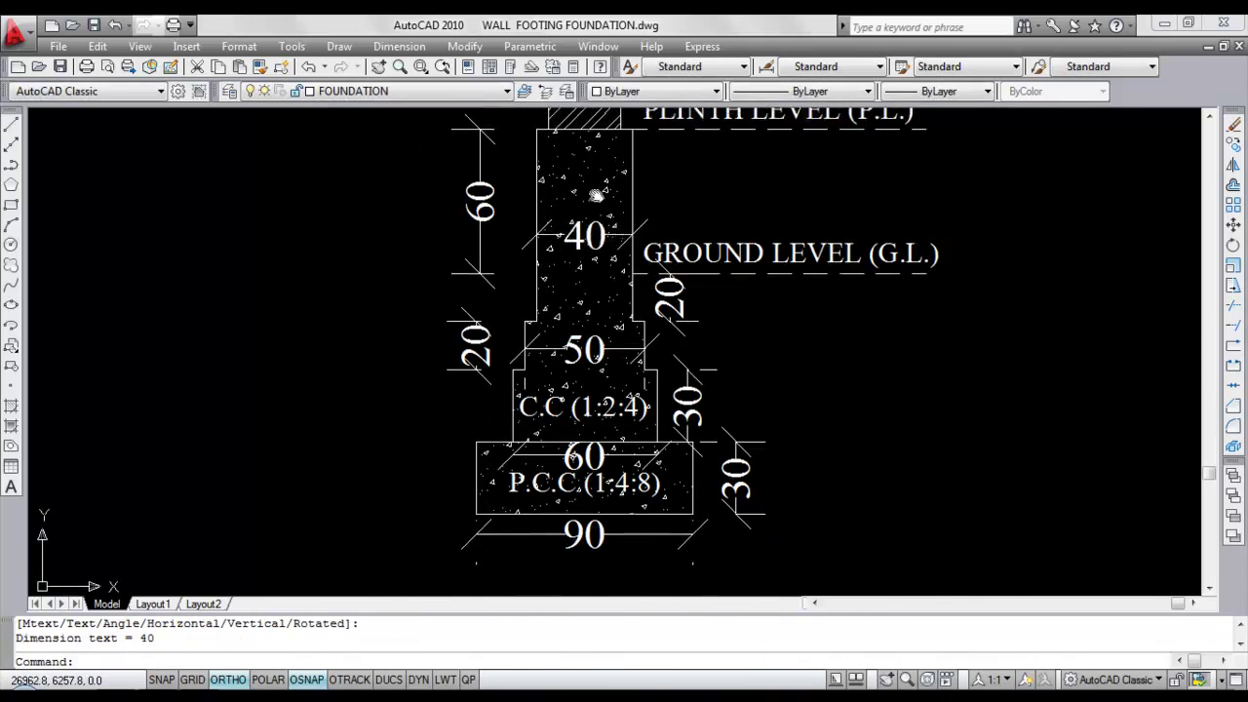
Add a horizontal linear dimension for the hatched superstructure wall's width, placed inside the wall above plinth level.
middle_drag(582, 229, 582, 355)
right_click(591, 192)
click(636, 202)
middle_drag(604, 161, 604, 302)
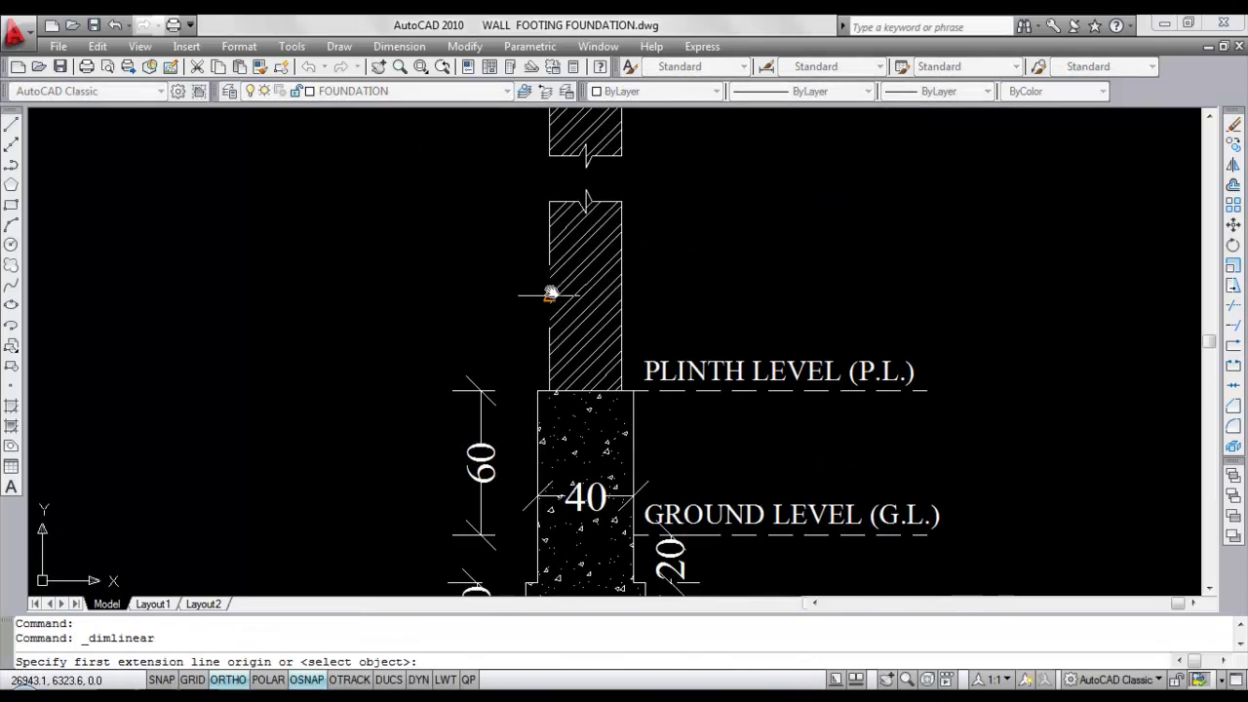
click(551, 293)
click(621, 294)
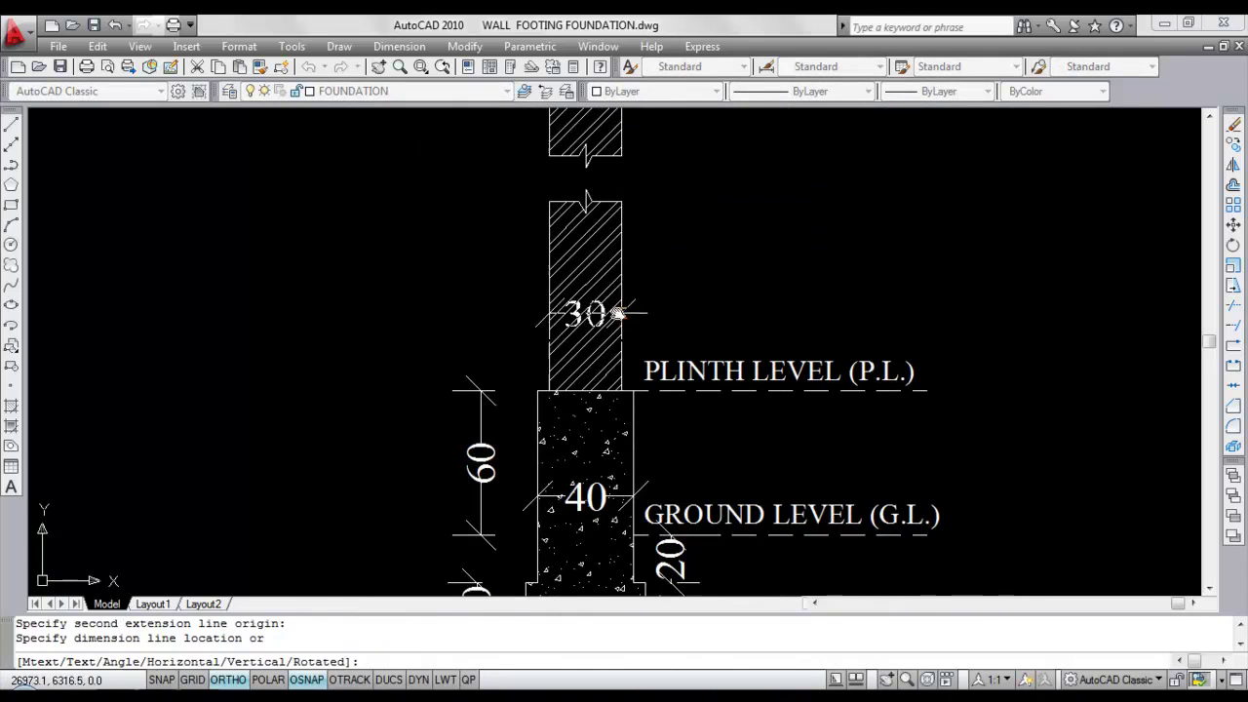
click(626, 310)
Paste a copy of the PLINTH LEVEL (P.L.) label just above the new section's roof slab.
scroll(641, 306, down, 2)
scroll(659, 291, down, 1)
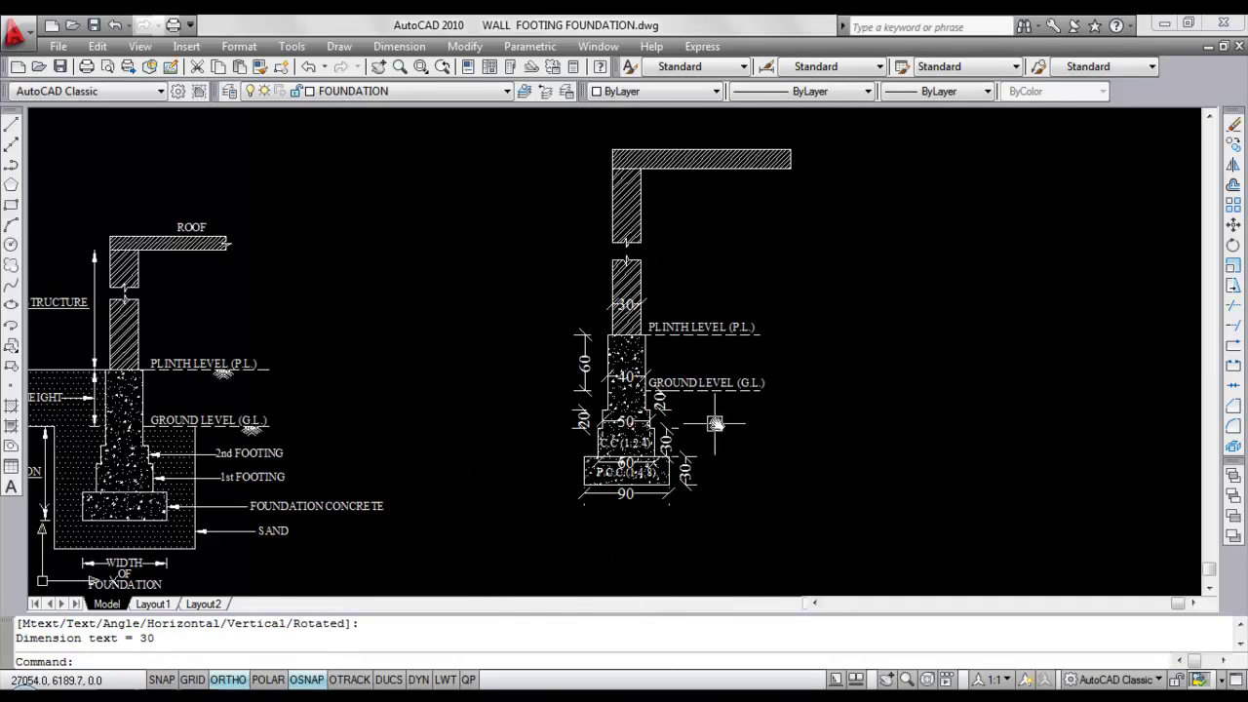
scroll(745, 352, up, 1)
click(719, 329)
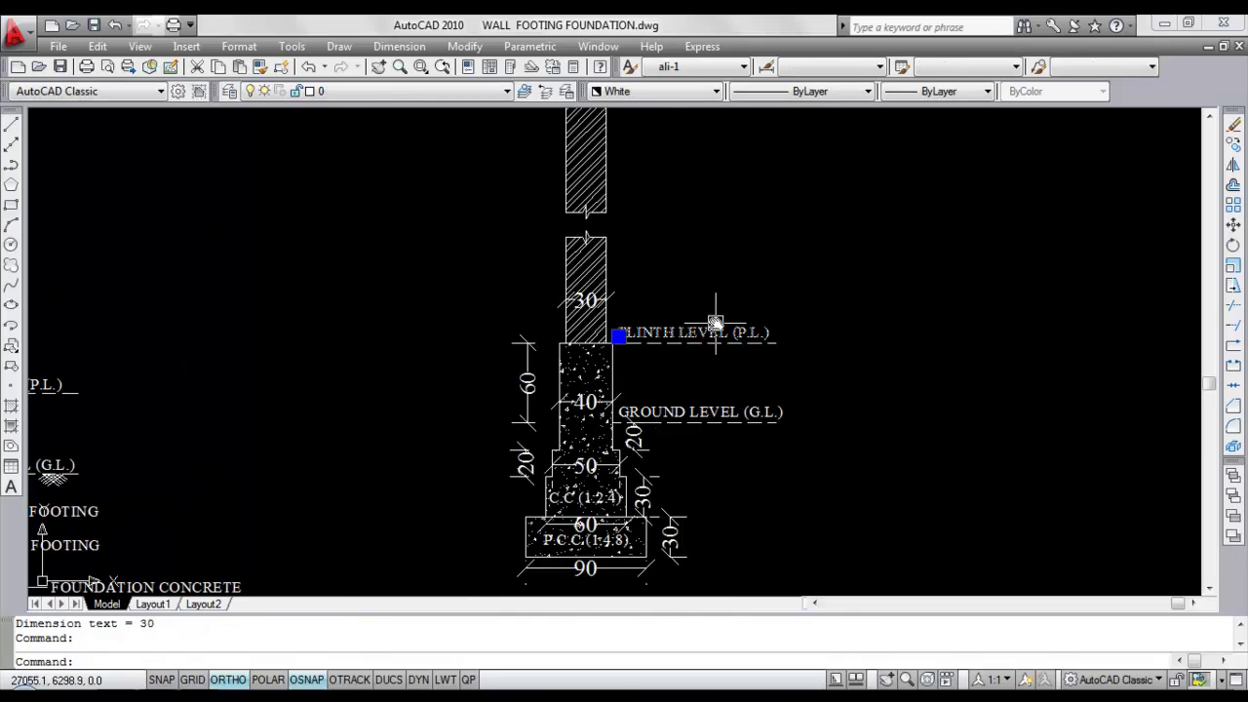
key(ctrl+v)
scroll(712, 283, down, 3)
scroll(707, 218, up, 6)
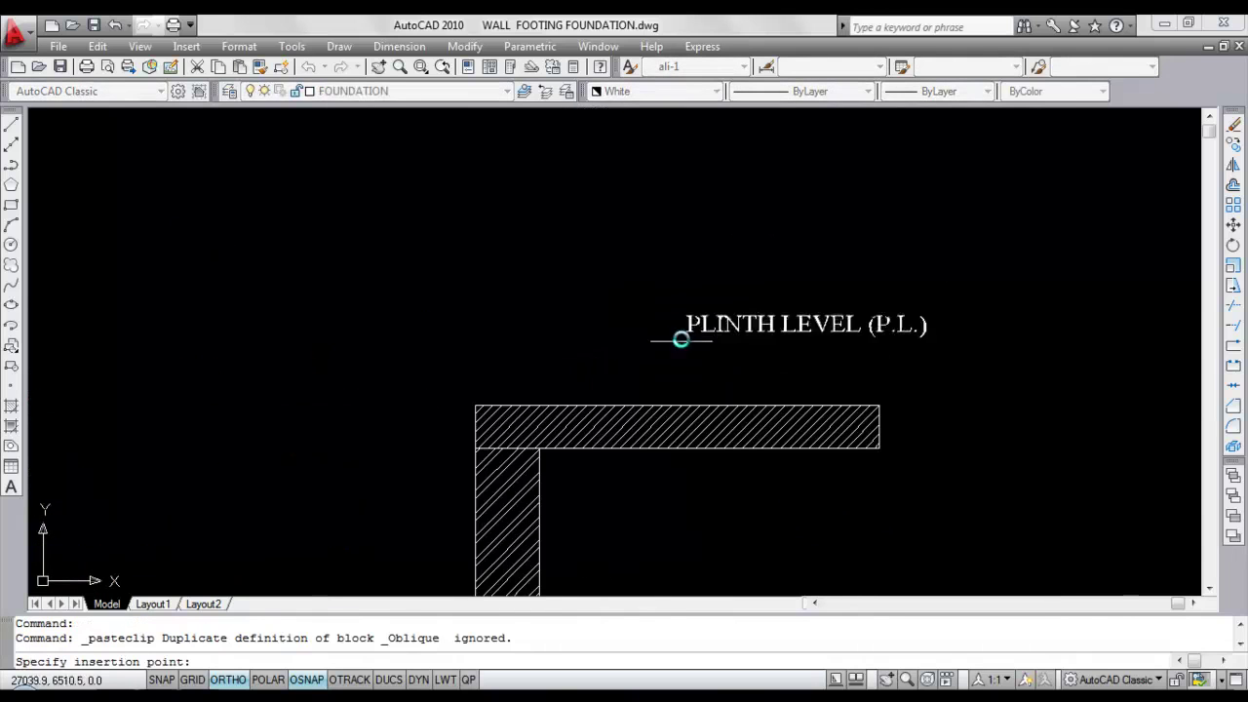
click(675, 382)
Change the text of the copied label above the roof slab to ROOF.
double_click(676, 383)
text(ROOF)
key(Return)
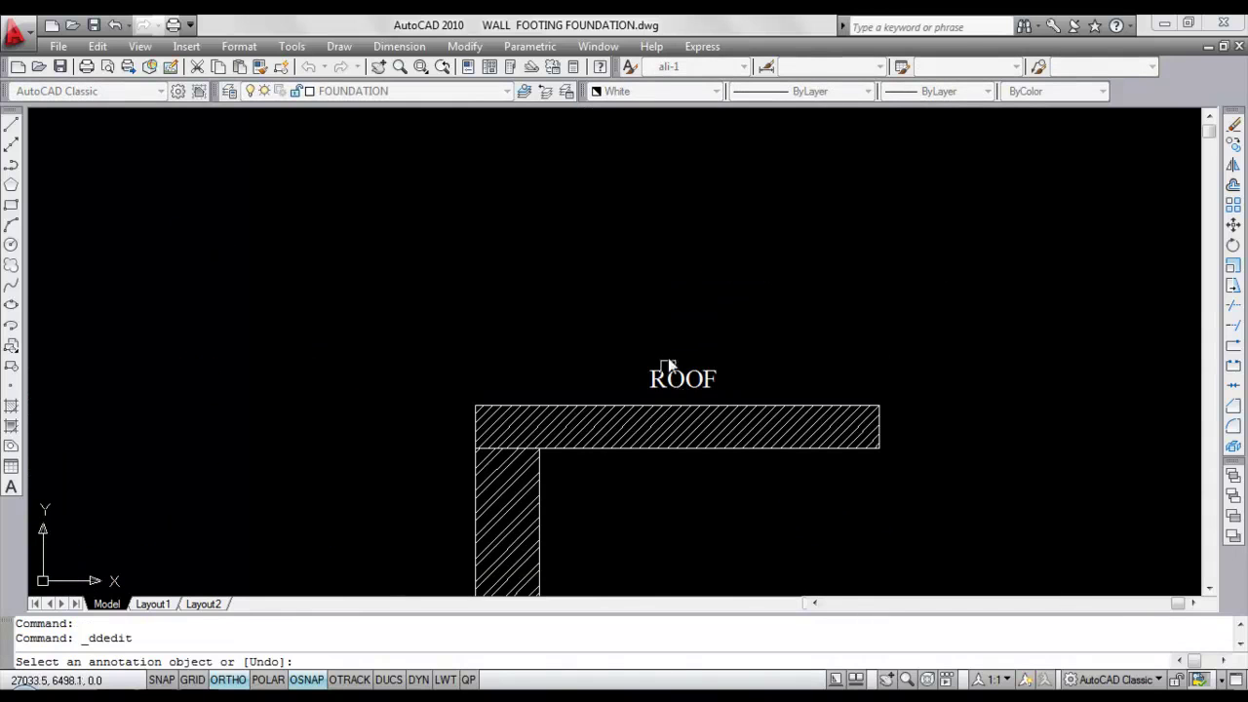
key(Escape)
Move the ROOF label horizontally about 46 units to the right above the slab.
click(670, 373)
text(m)
key(Return)
click(680, 392)
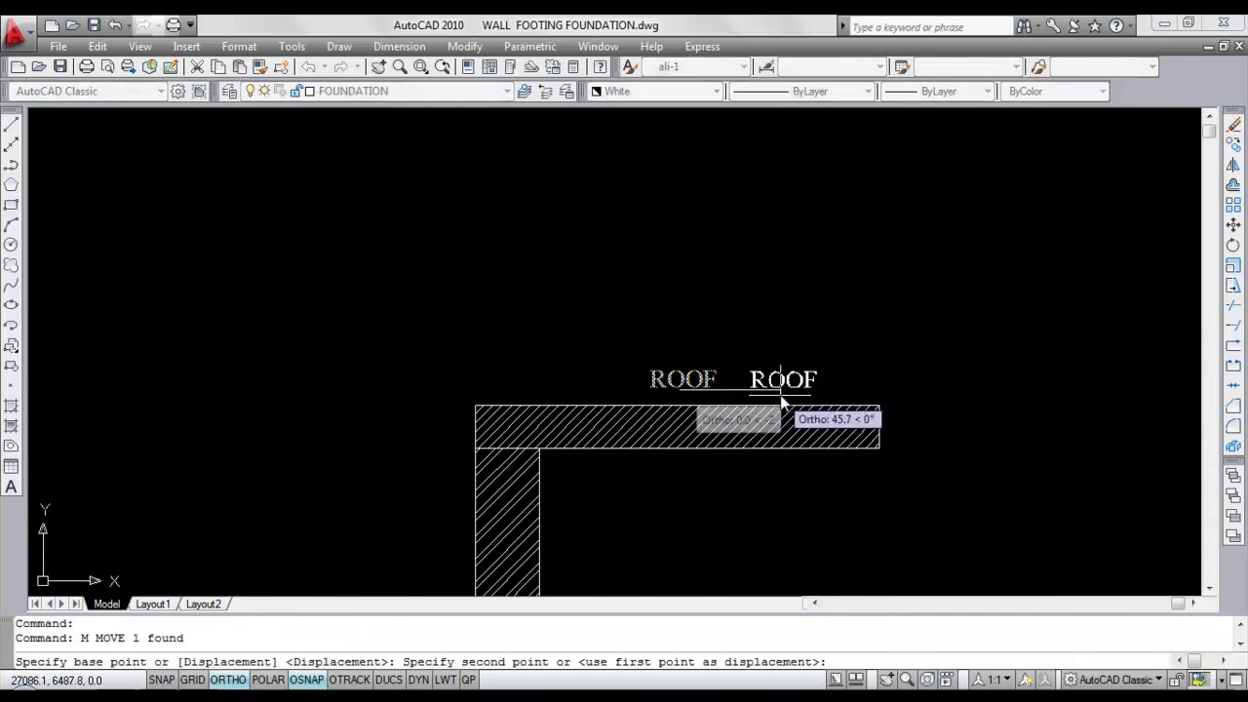
click(782, 401)
Paste a copy of the new section's PLINTH LEVEL (P.L.) label in the empty space beside the broken superstructure wall, between both sections.
scroll(757, 292, down, 2)
scroll(906, 317, down, 5)
scroll(882, 385, up, 6)
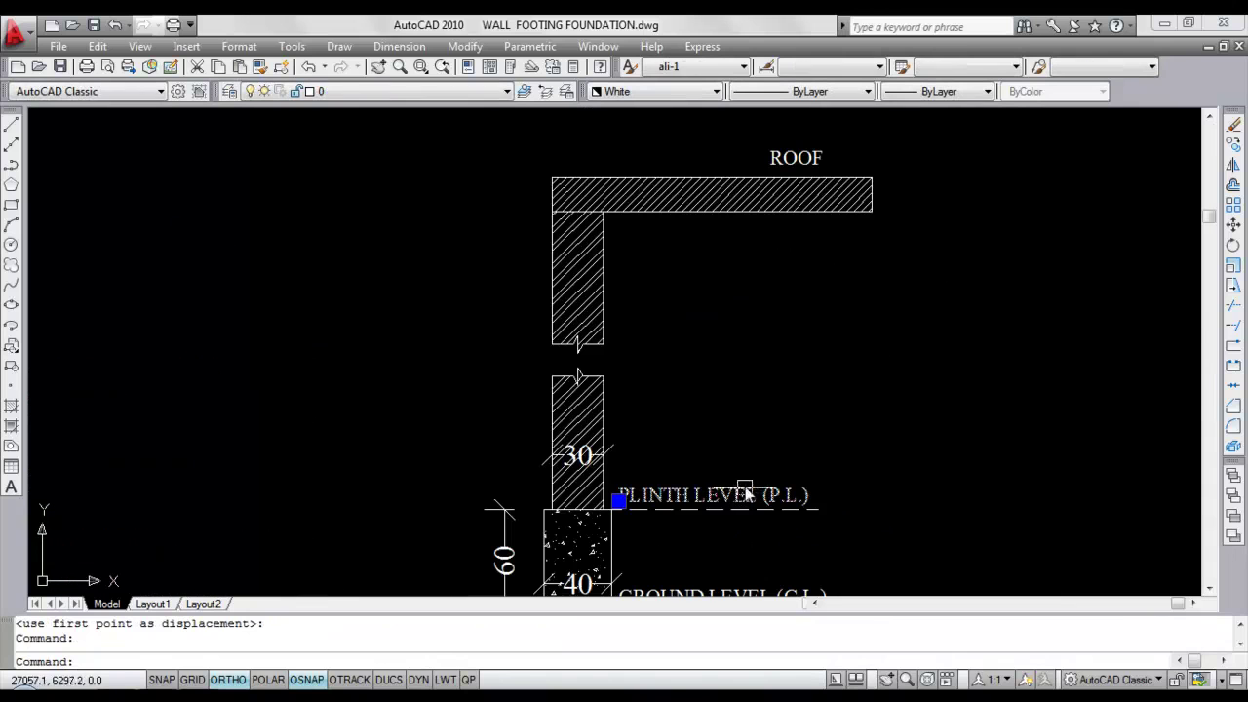
key(ctrl+c)
key(ctrl+v)
scroll(839, 283, down, 6)
scroll(656, 365, up, 6)
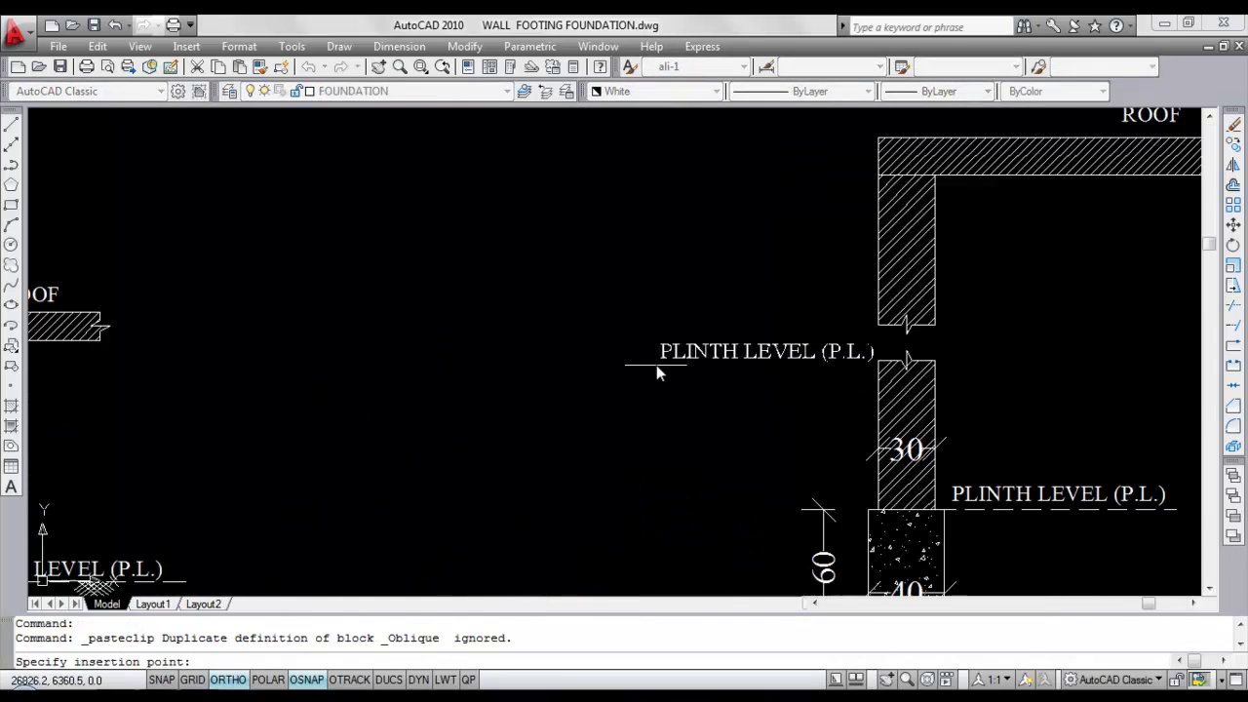
click(625, 332)
Change the text of the copied label beside the broken superstructure wall to BUILDING HEIGHT.
scroll(650, 327, down, 2)
double_click(682, 326)
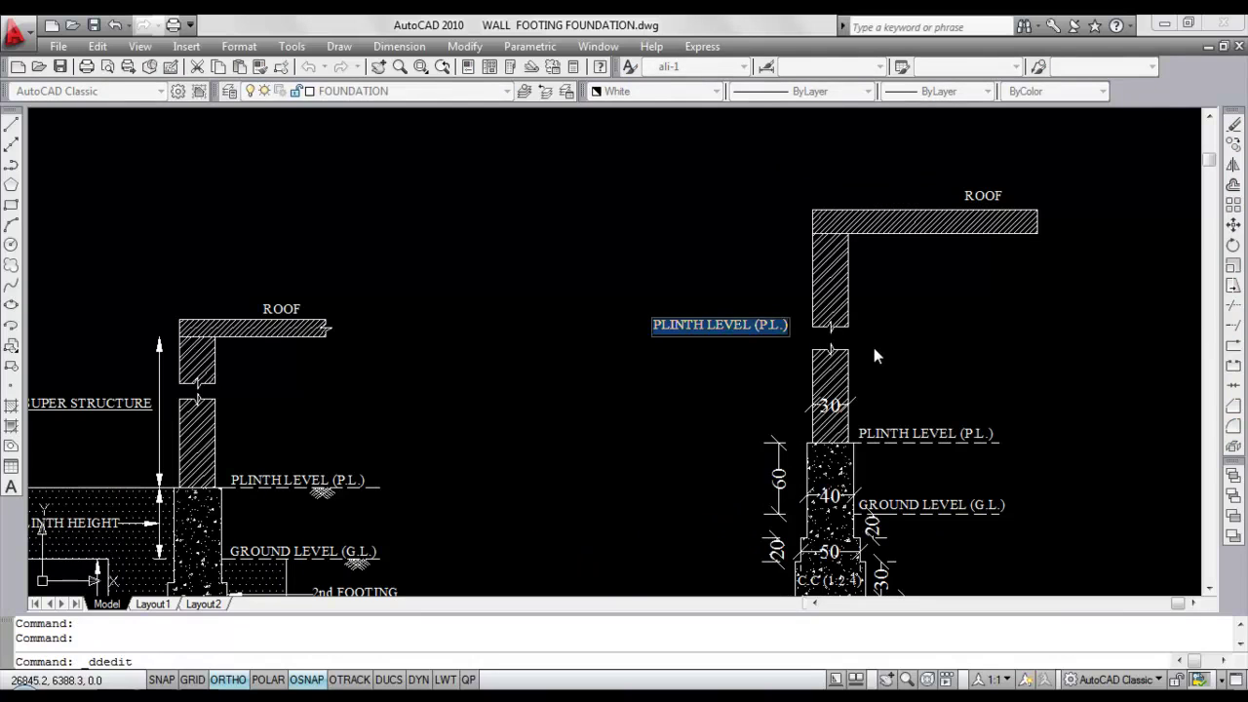
text(BUIL)
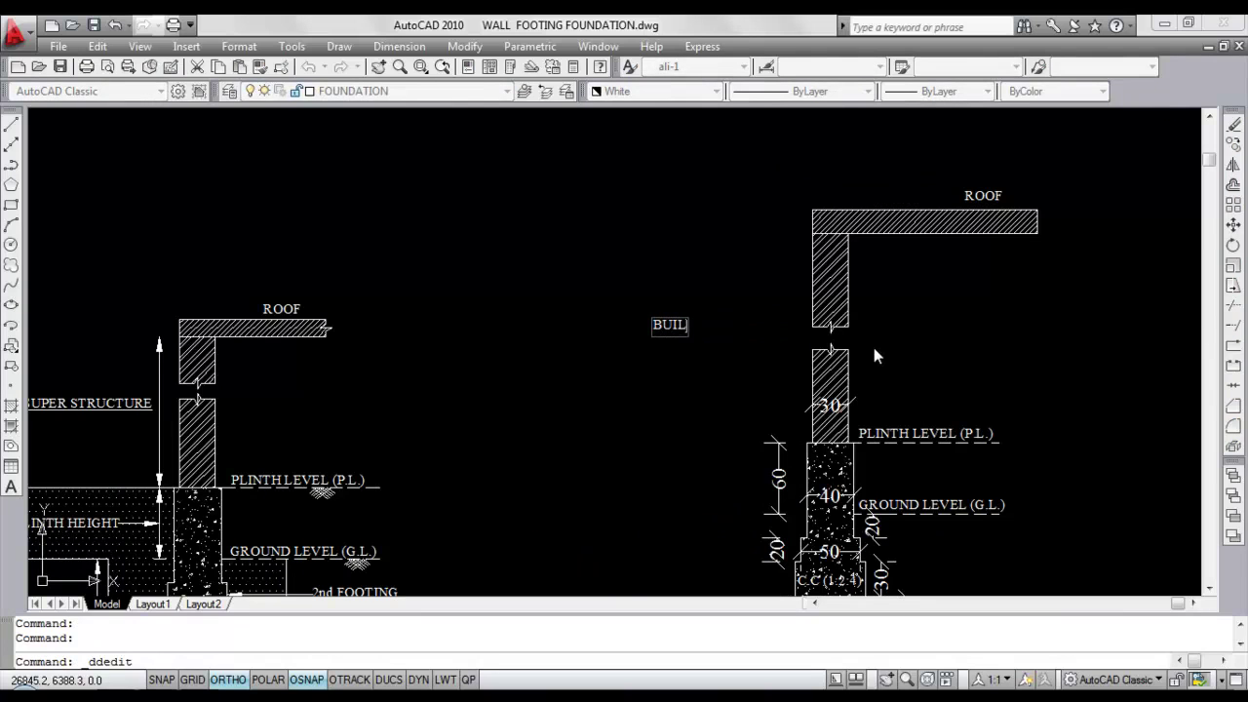
text(DING HEIGHT)
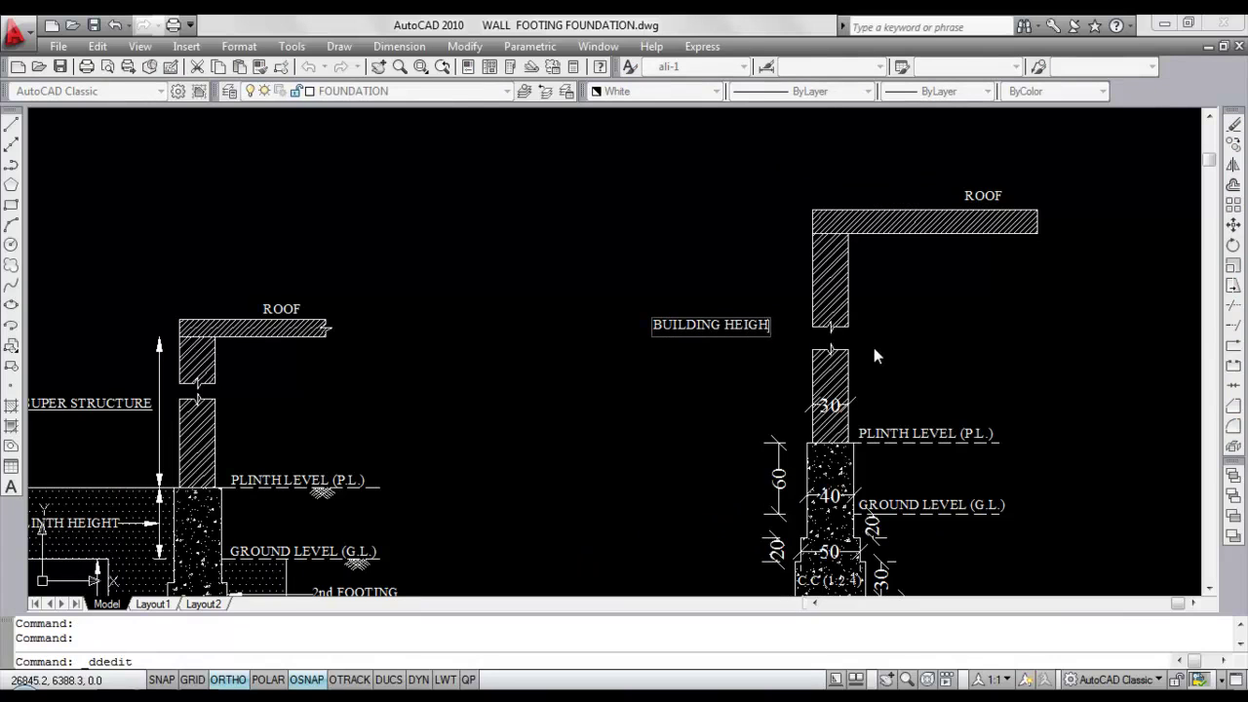
click(822, 351)
key(Escape)
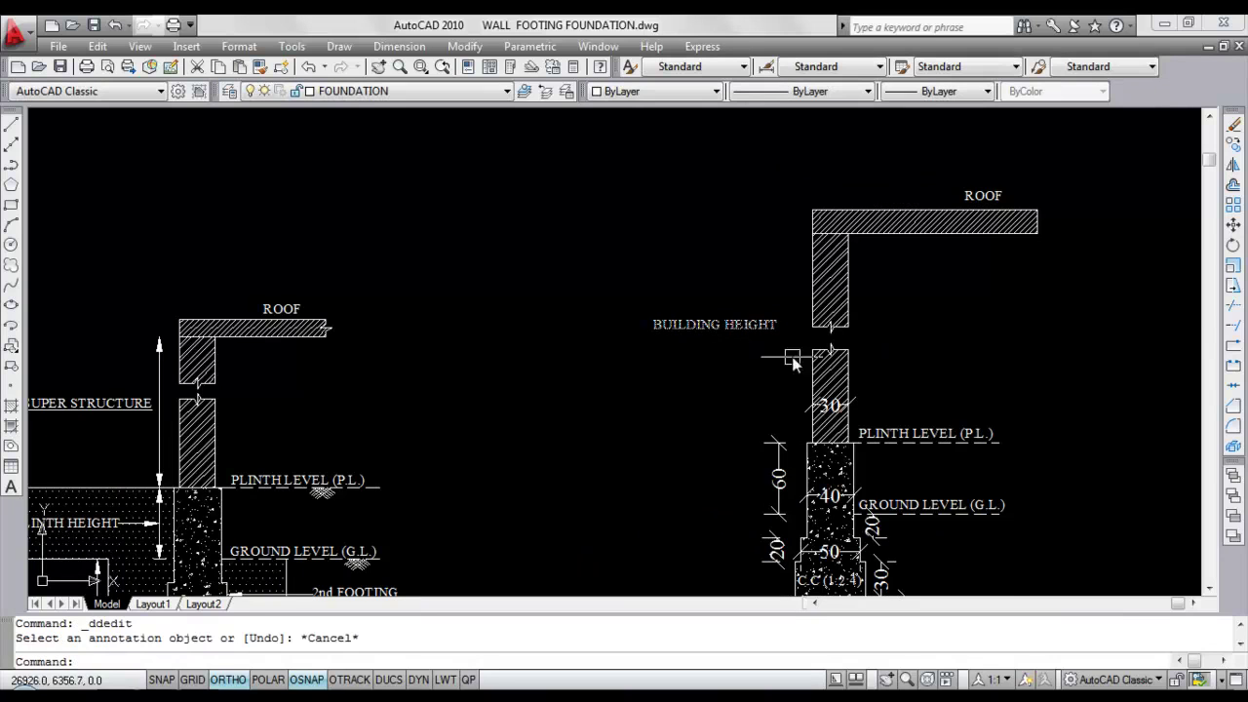
Examine the new wall footing section's labels, dimensions and hatching from roof slab to foundation concrete against the reference section.
scroll(446, 357, down, 2)
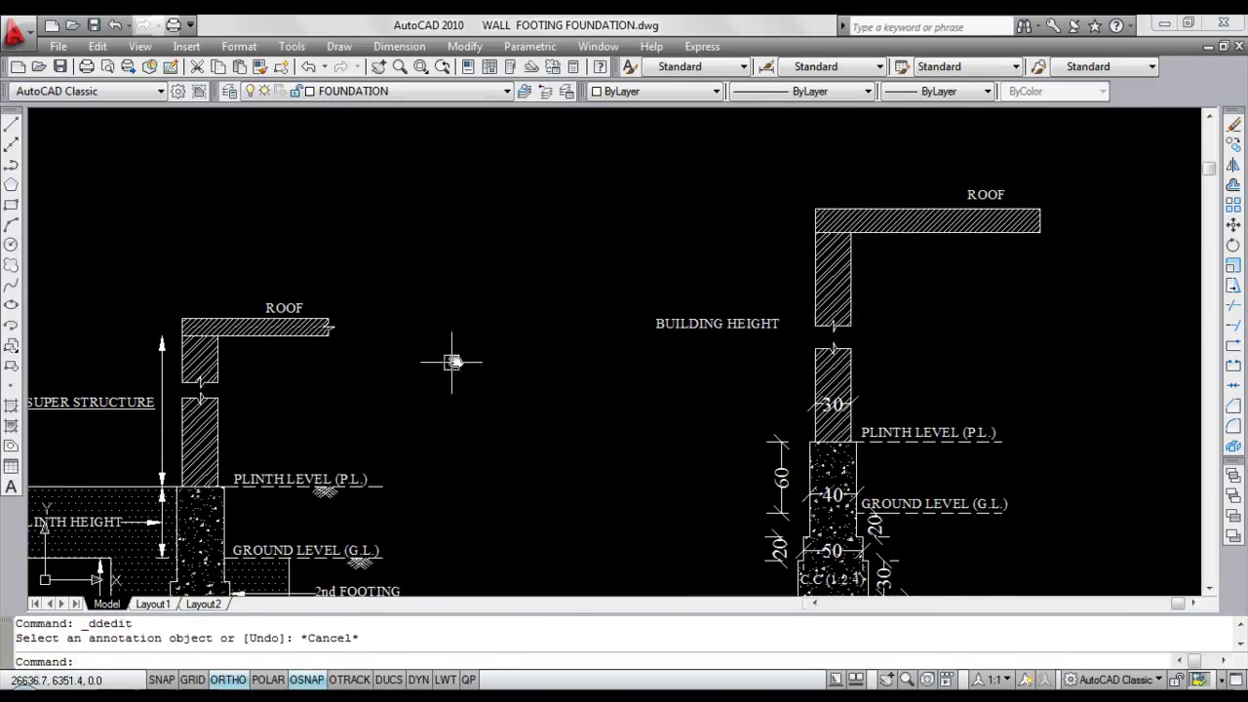
scroll(302, 345, down, 2)
scroll(853, 359, up, 3)
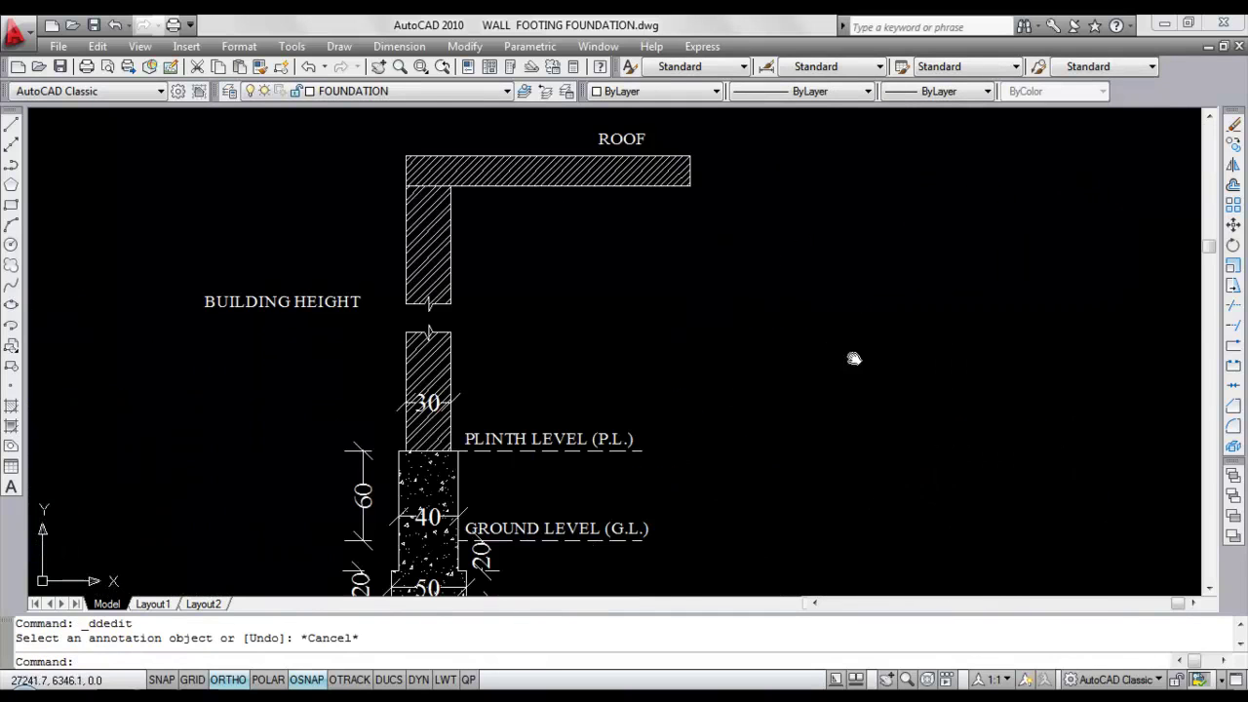
scroll(698, 311, down, 2)
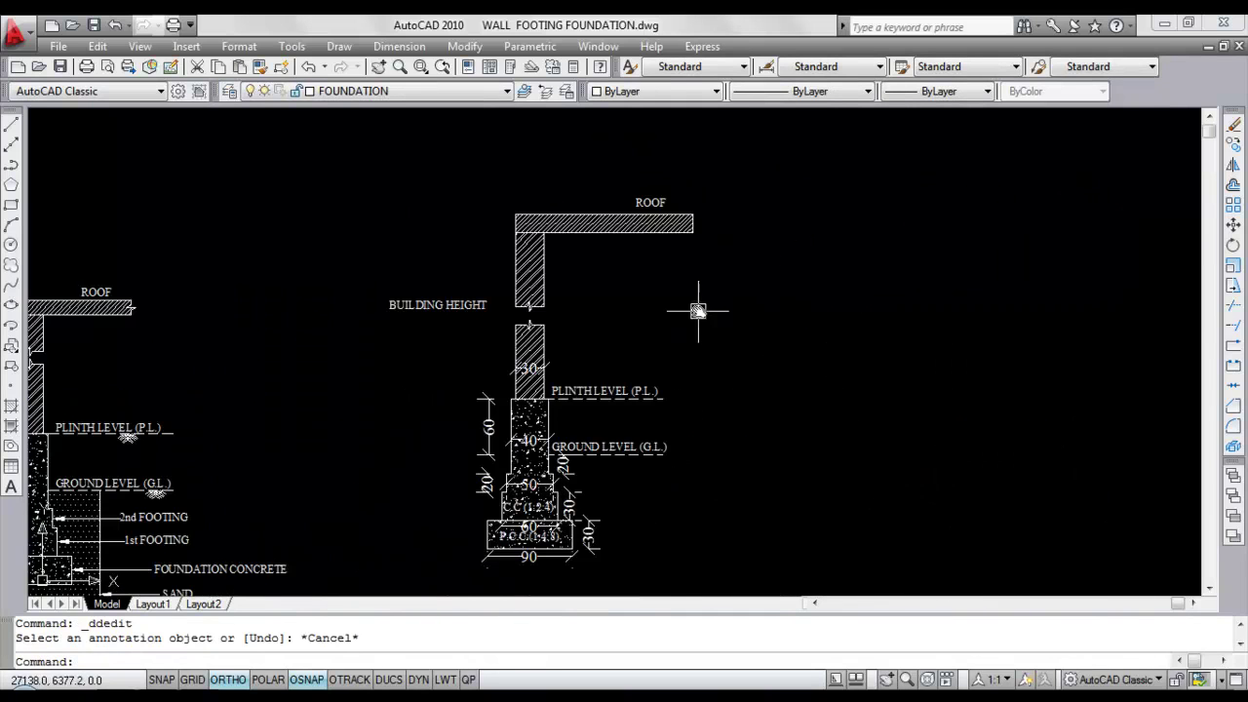
scroll(599, 516, up, 2)
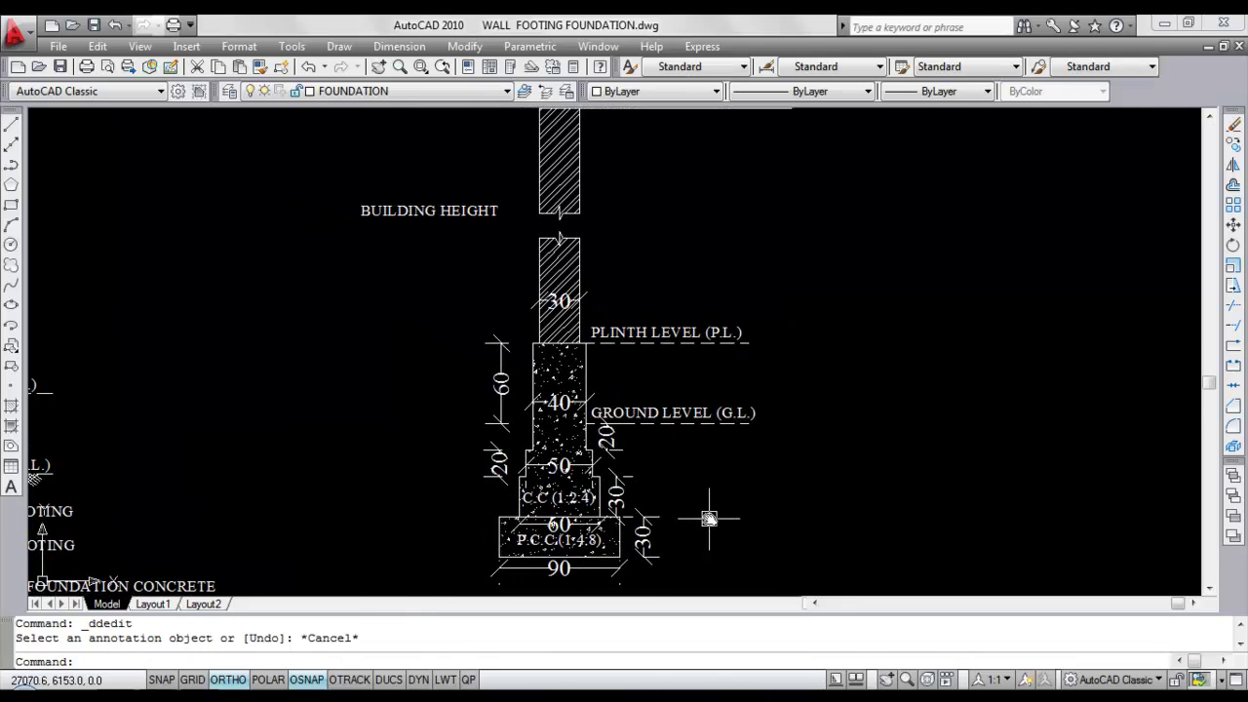
scroll(694, 474, down, 2)
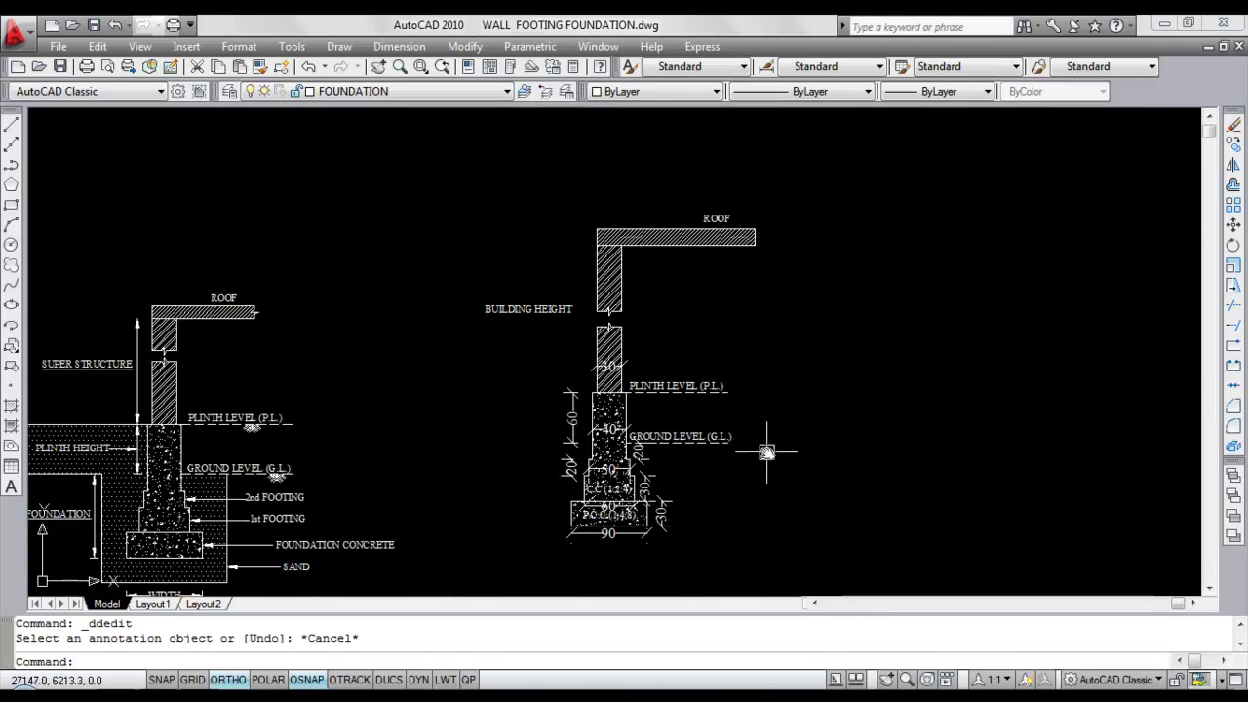
scroll(767, 453, up, 2)
mouse_move(809, 454)
middle_down()
mouse_move(829, 478)
mouse_move(830, 510)
mouse_move(830, 488)
mouse_move(833, 499)
middle_up()
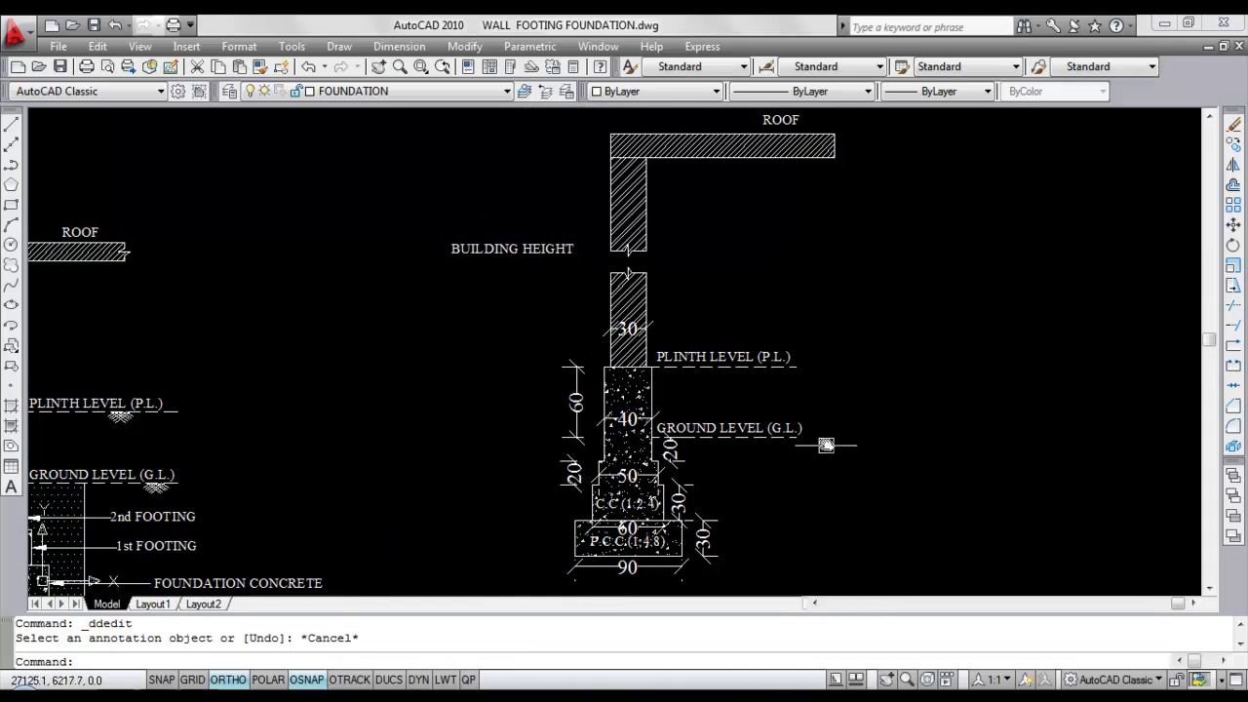